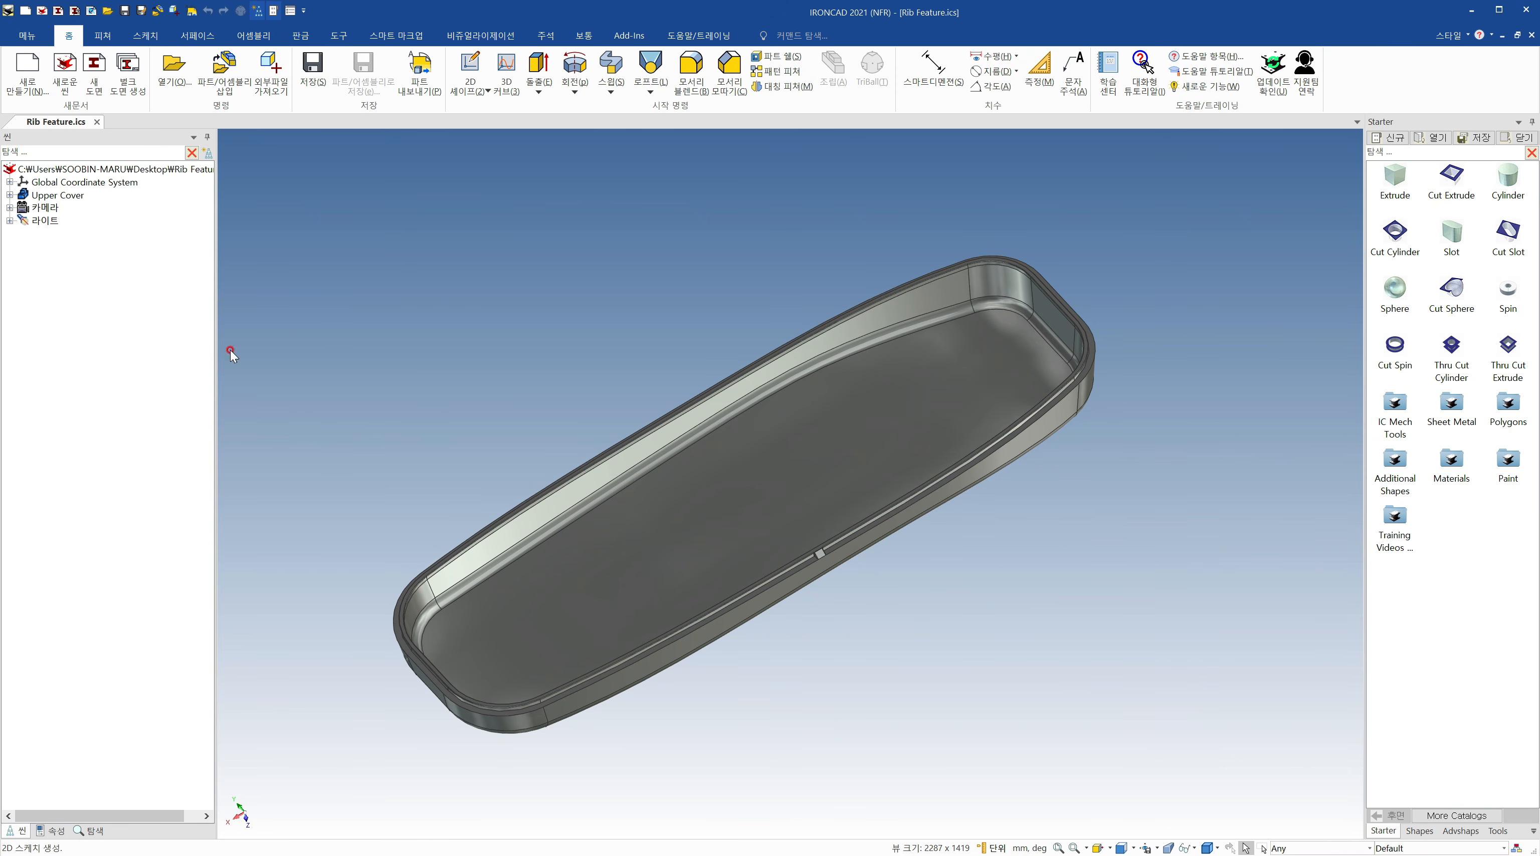
click(108, 37)
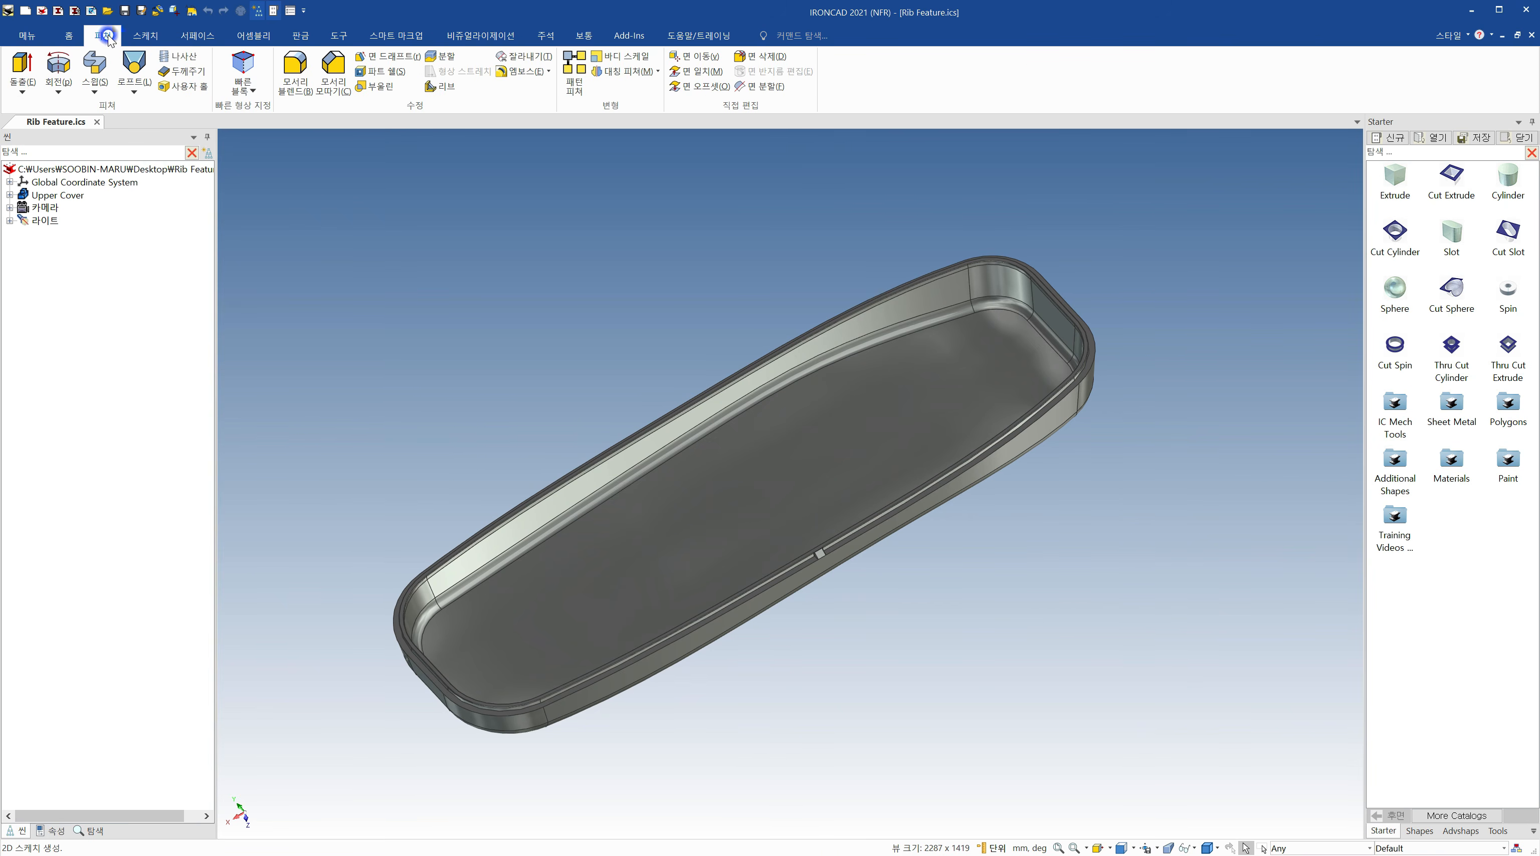
click(452, 91)
click(785, 459)
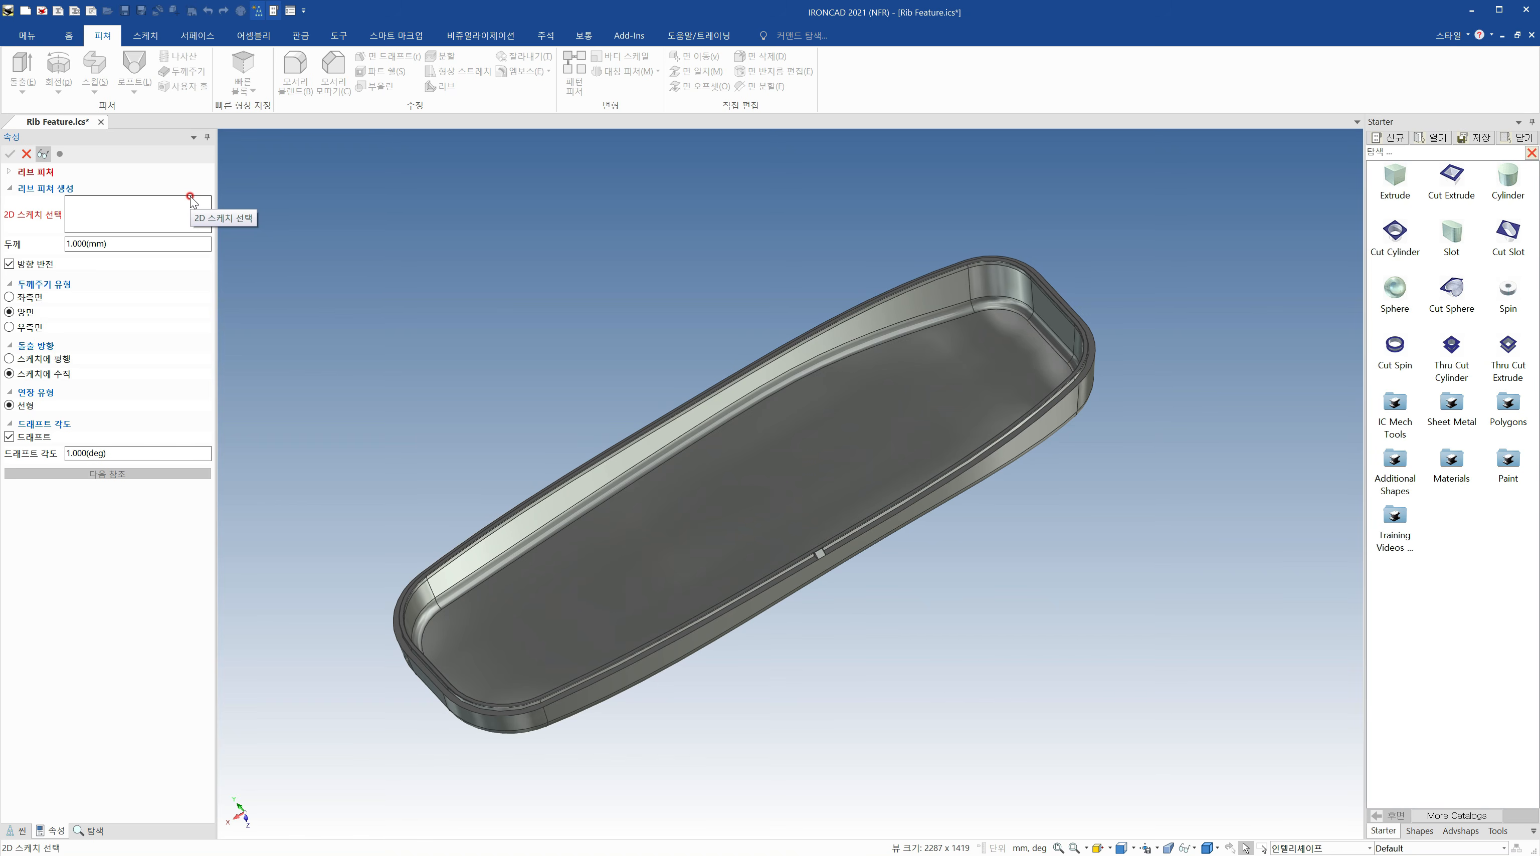
click(27, 155)
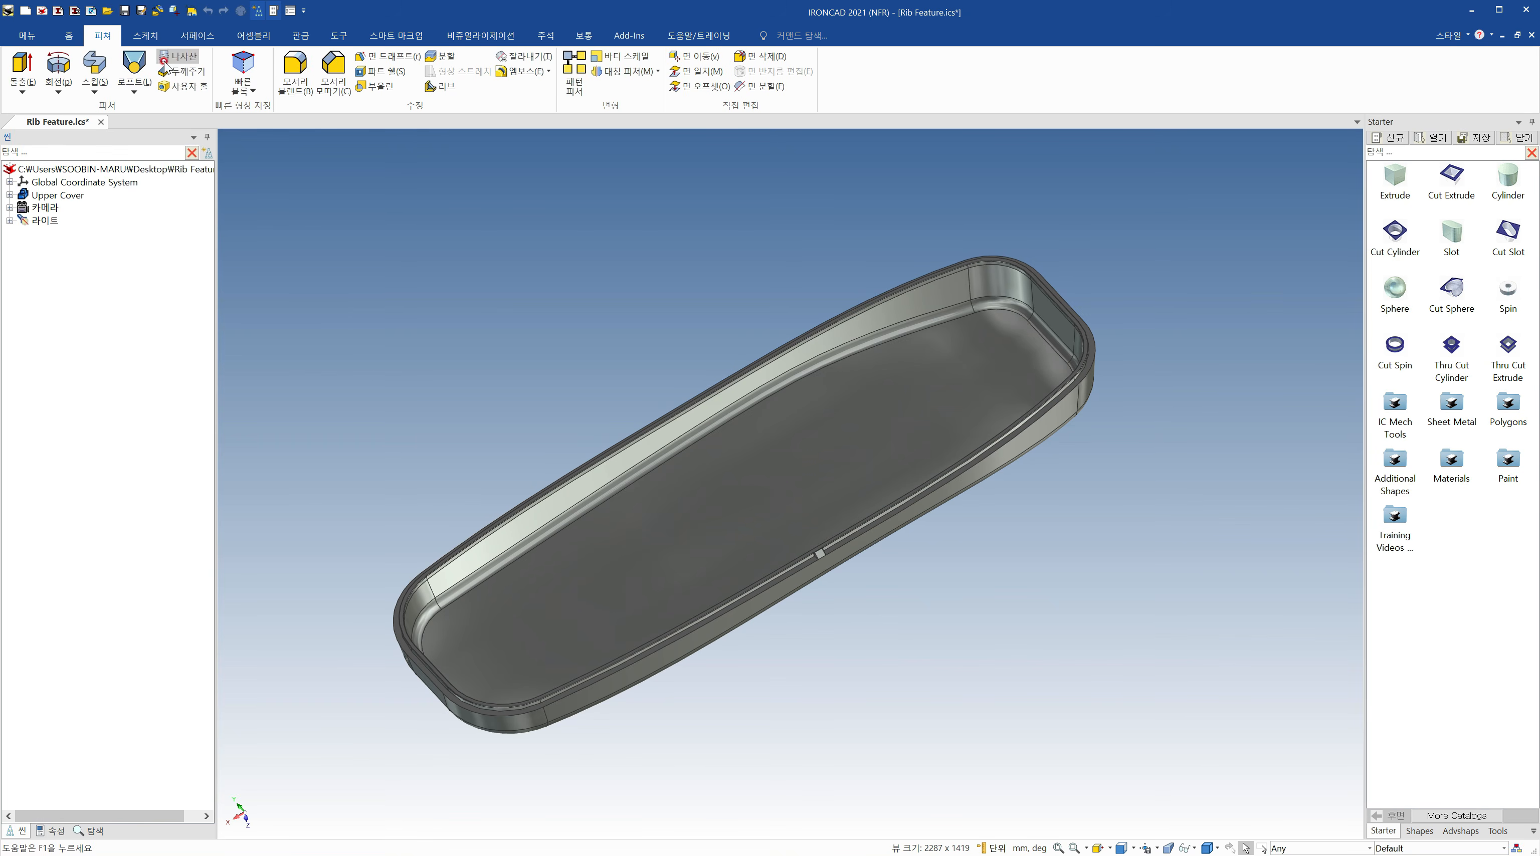
Create a 2D sketch by point placement on the cover's flat rim face, beside the small notch
click(144, 36)
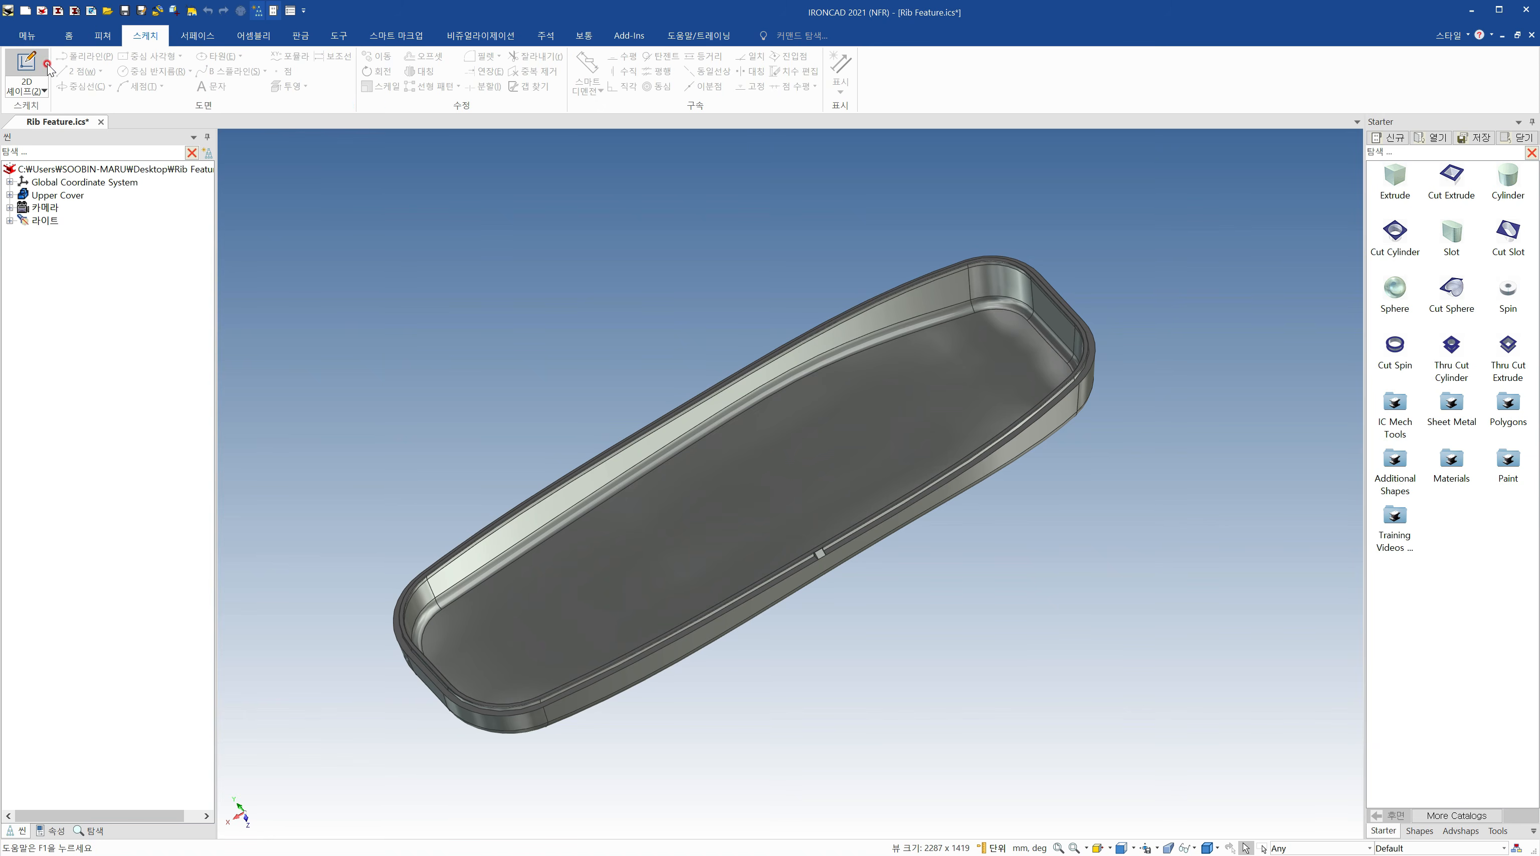
click(73, 72)
scroll(828, 540, up, 6)
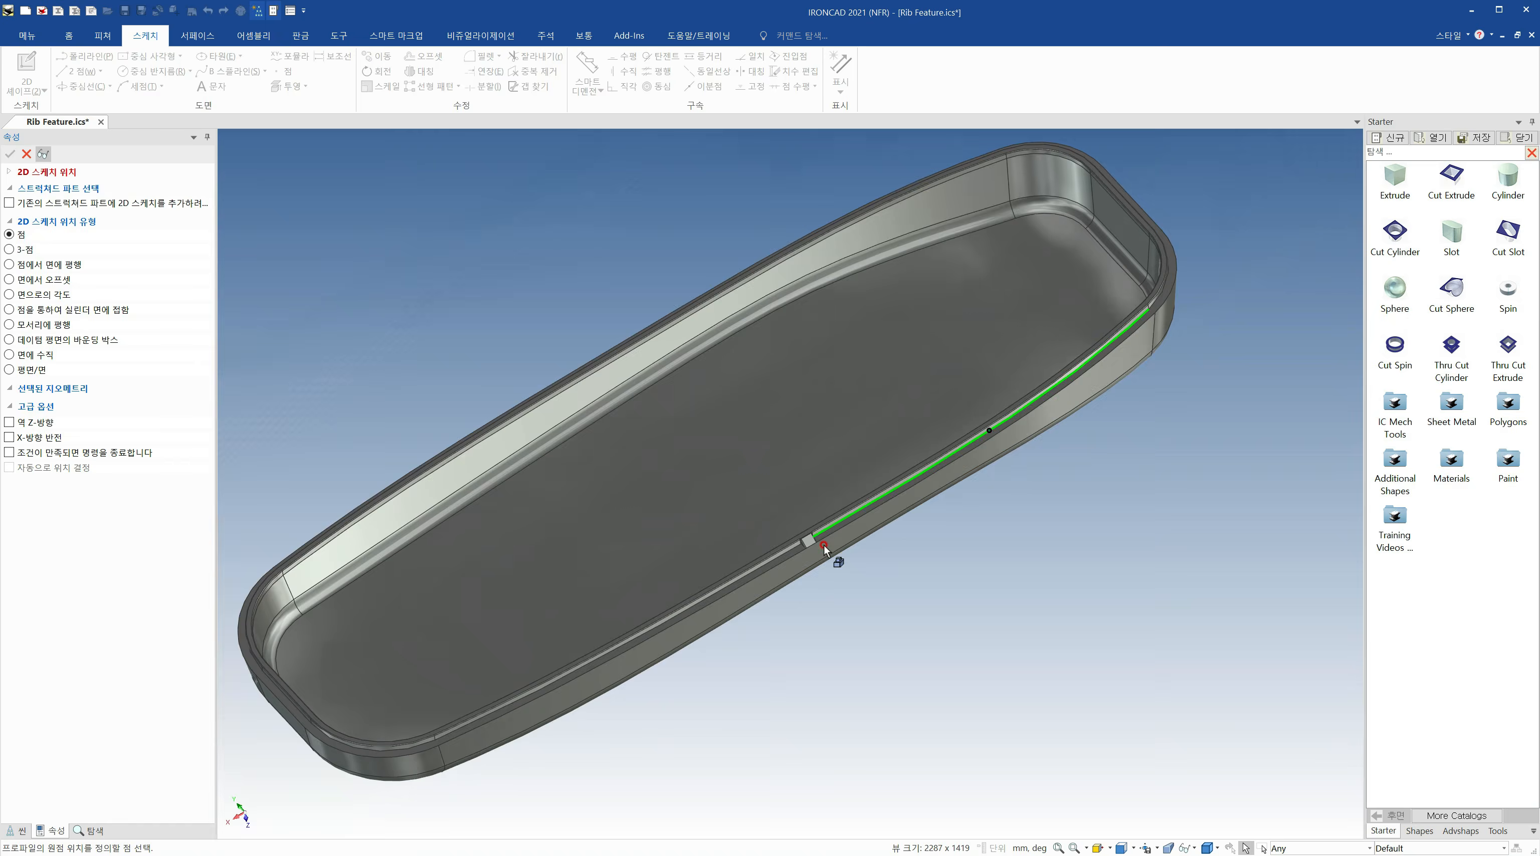
scroll(820, 539, up, 6)
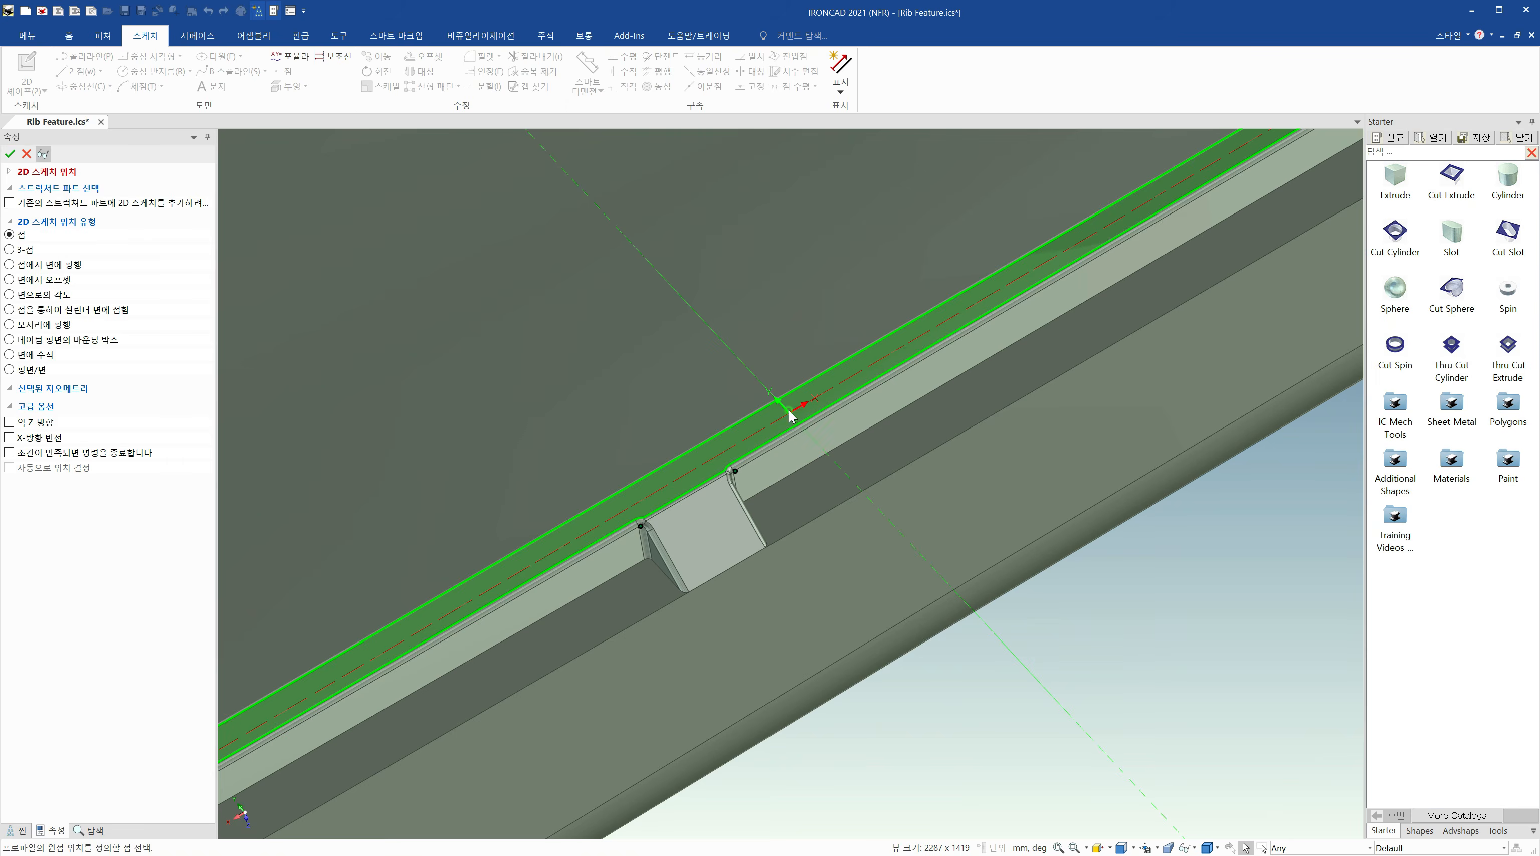
right_click(789, 413)
click(882, 422)
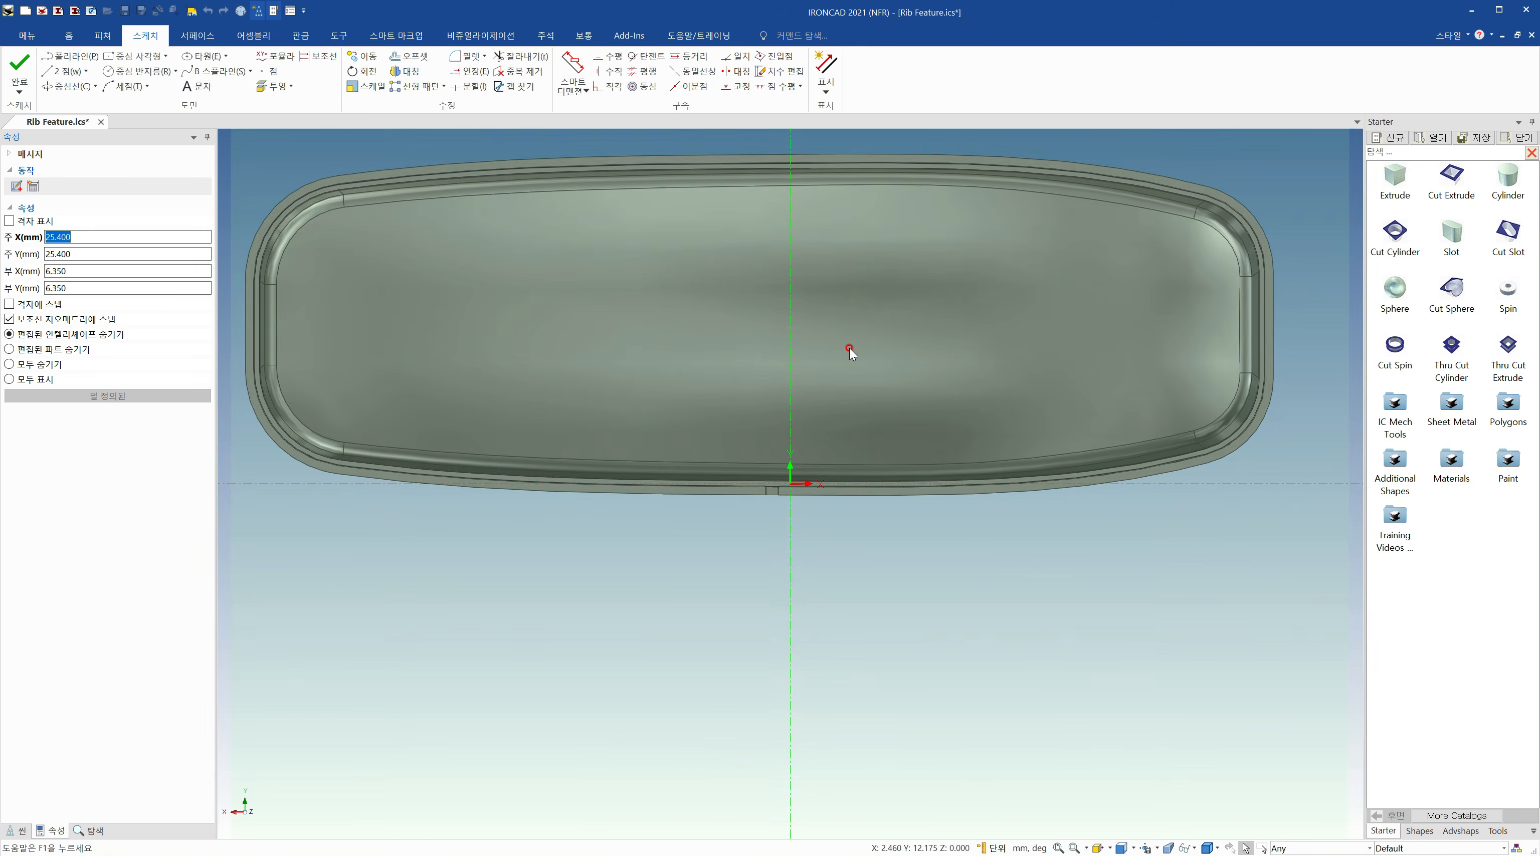
Move the sketch plane 3 mm from the rim down into the cover with the TriBall
middle_drag(803, 361, 835, 479)
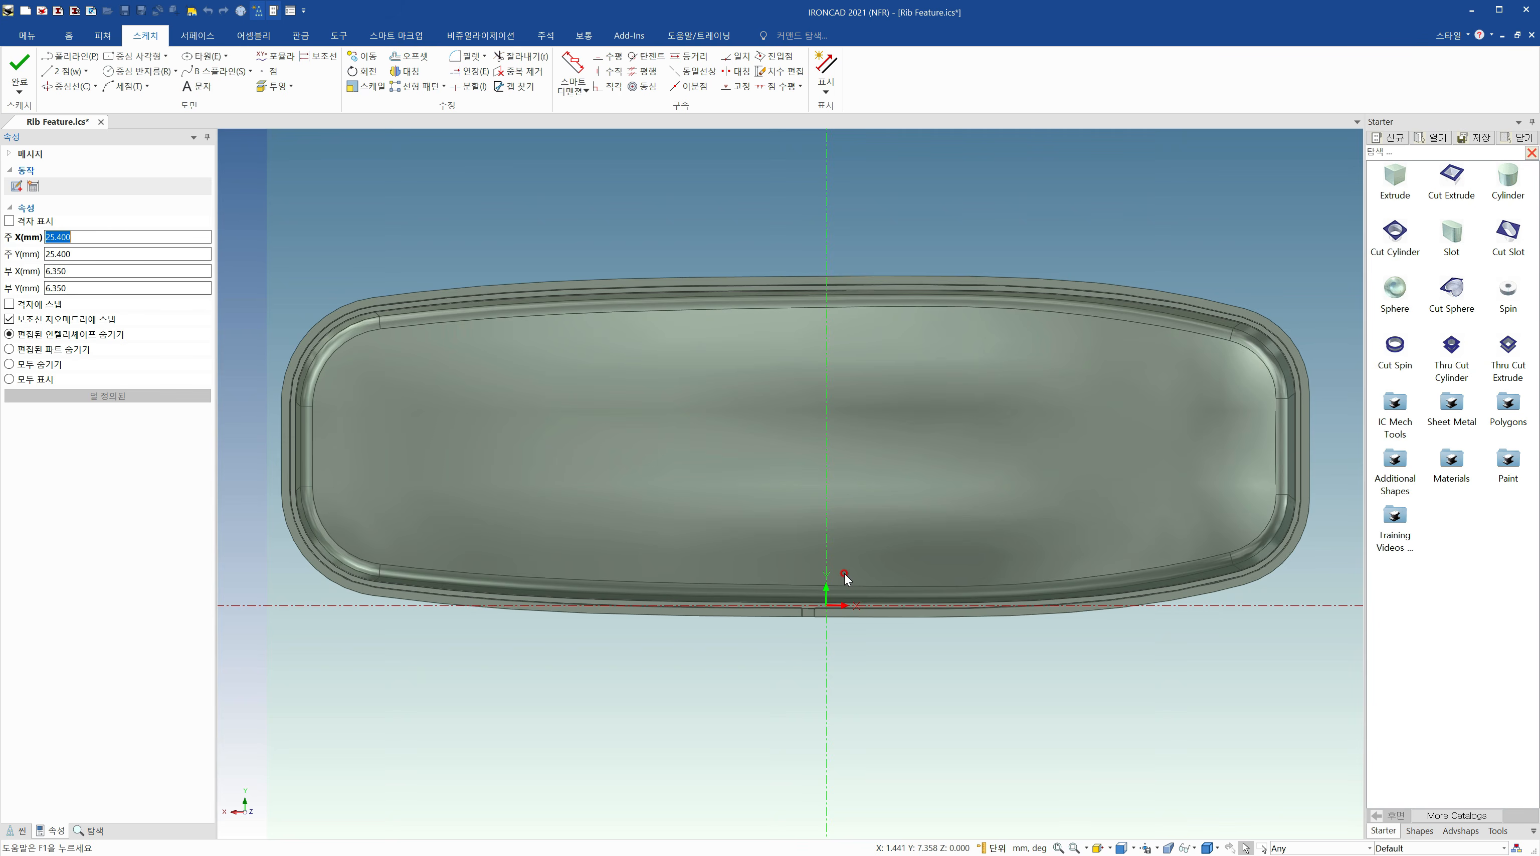
middle_drag(928, 565, 647, 516)
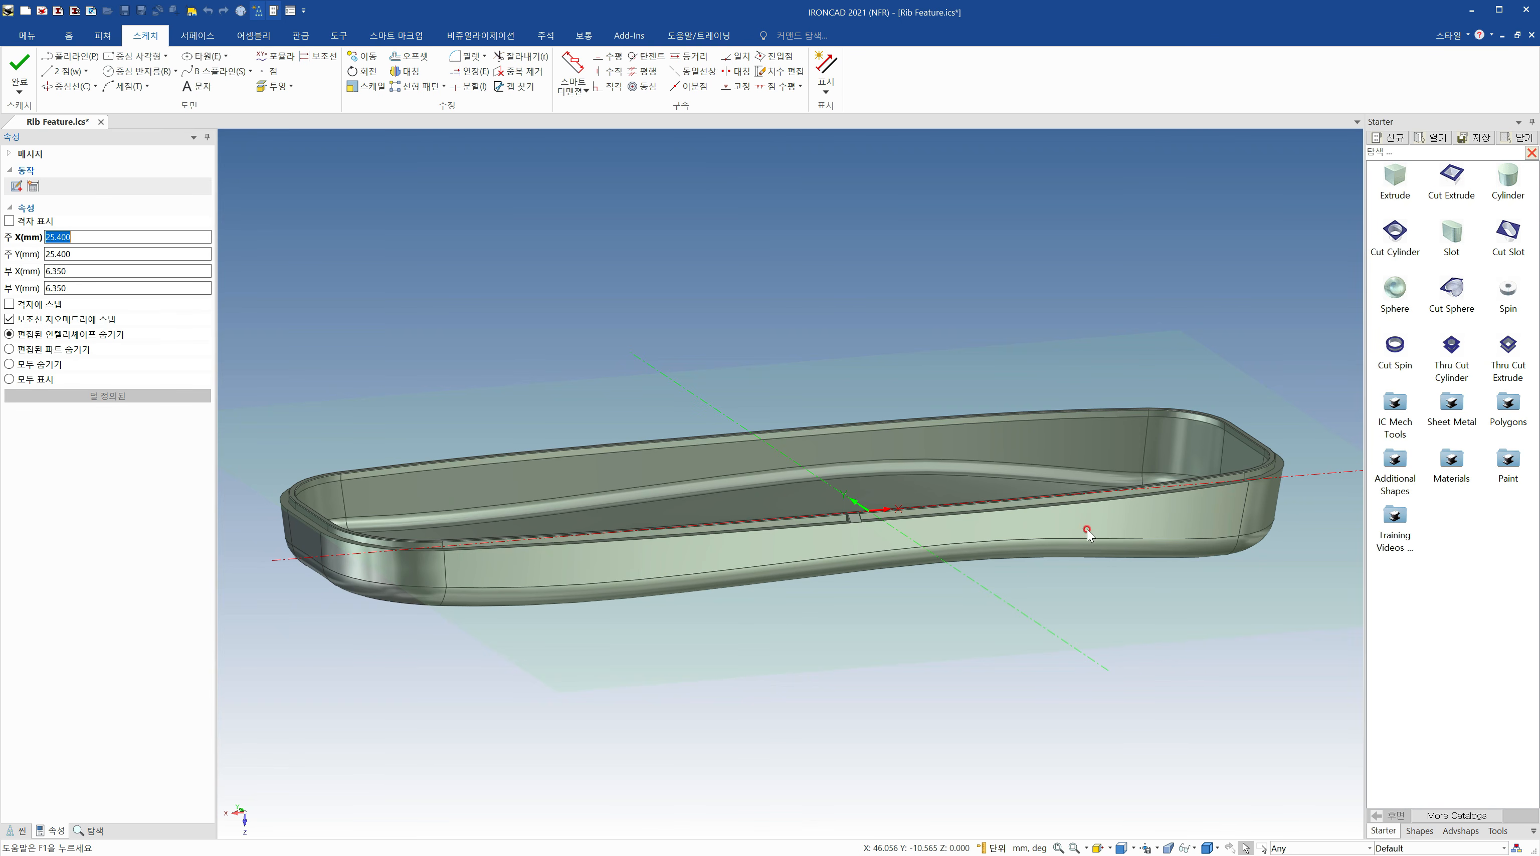
click(244, 13)
mouse_move(874, 420)
mouse_down()
mouse_move(875, 258)
mouse_move(867, 459)
mouse_move(887, 156)
mouse_move(867, 522)
mouse_move(876, 184)
mouse_move(872, 432)
mouse_move(874, 309)
mouse_up()
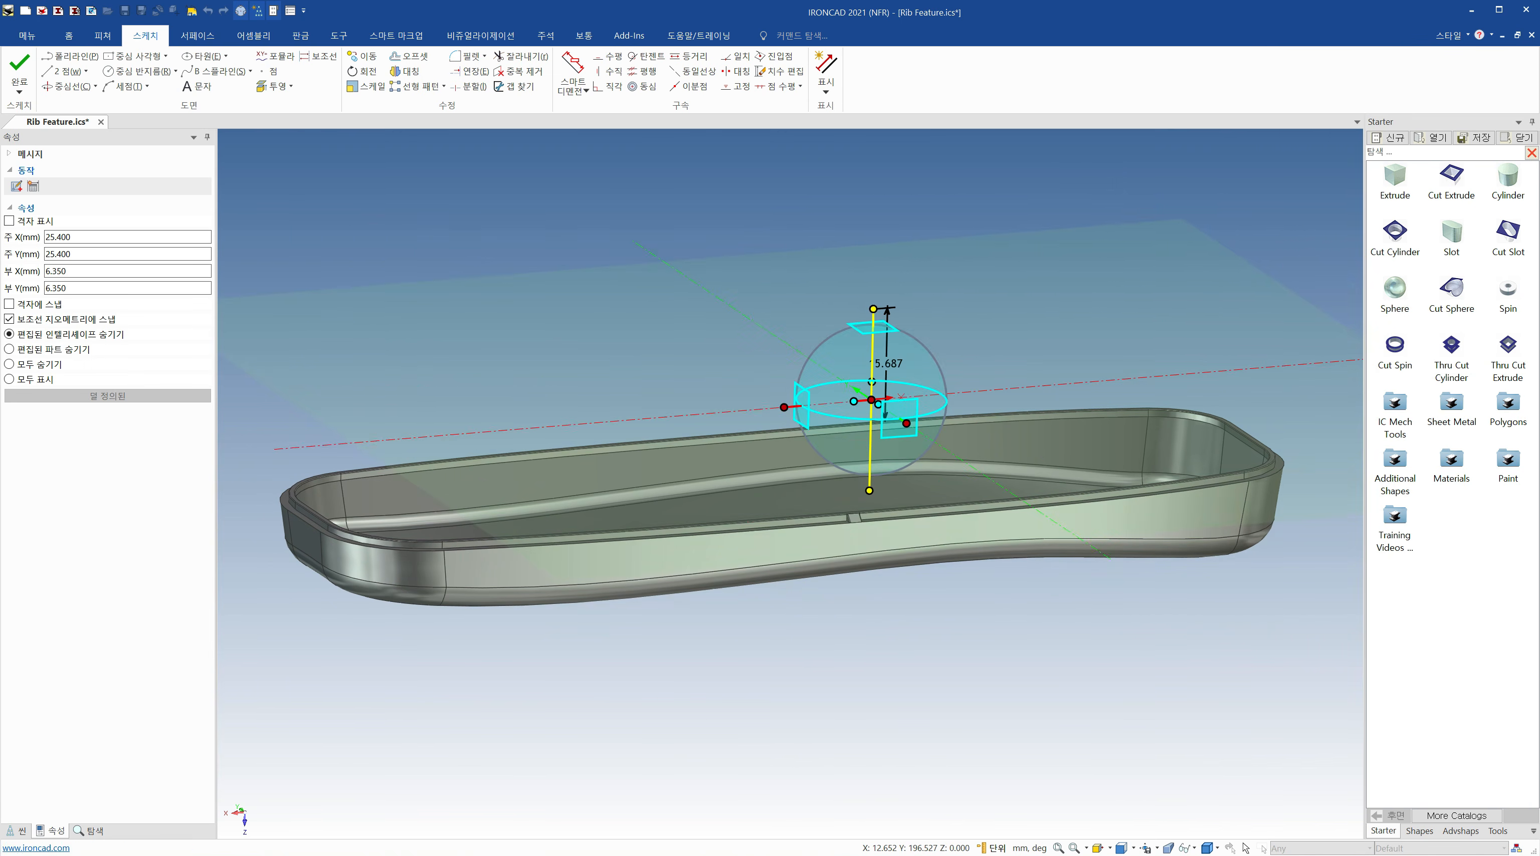
key(ctrl+z)
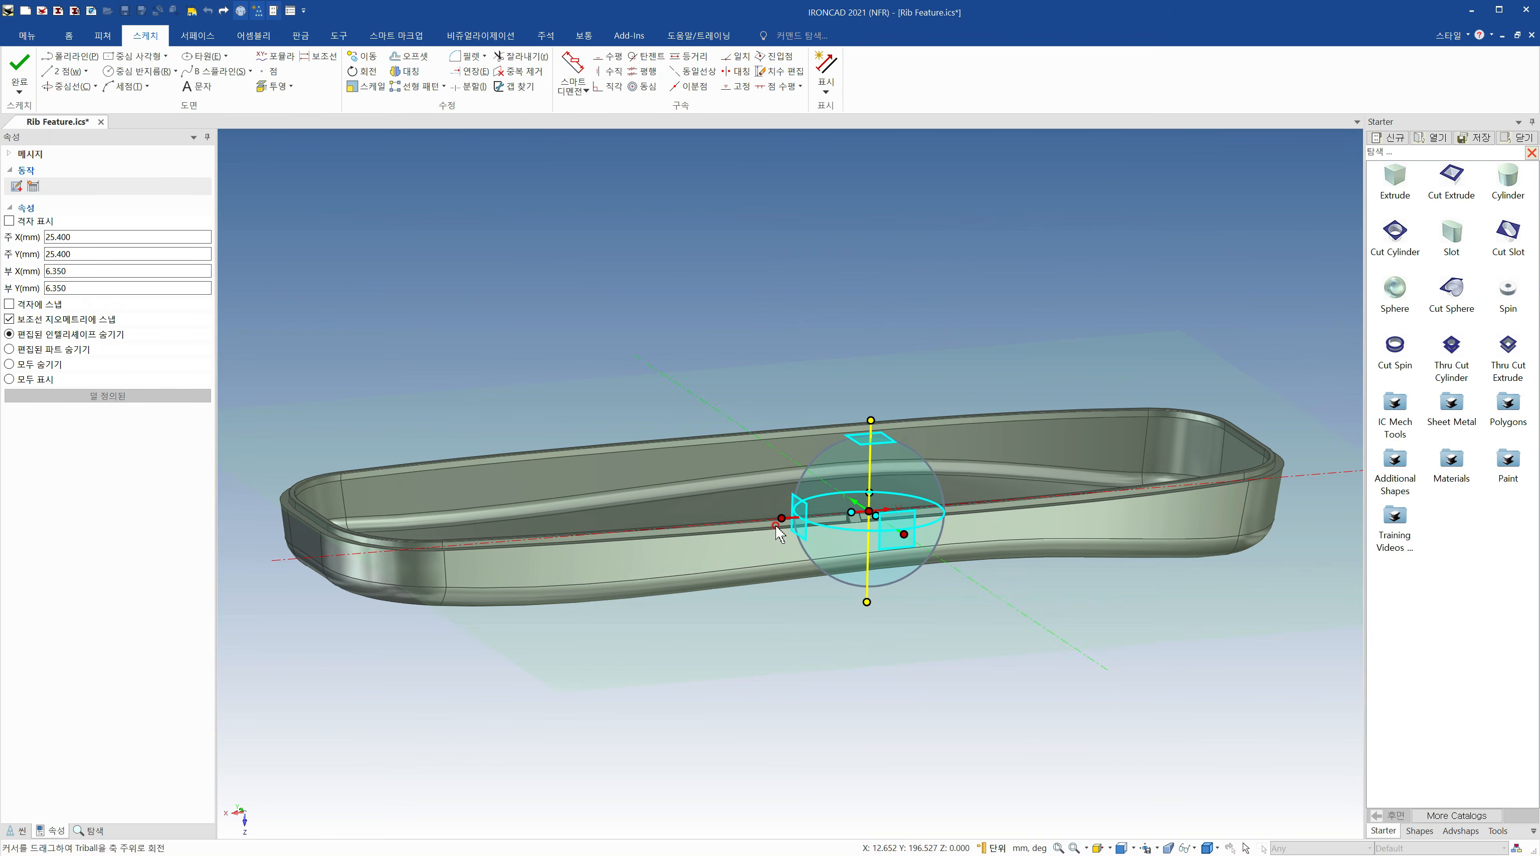
middle_drag(779, 513, 778, 526)
scroll(870, 538, up, 3)
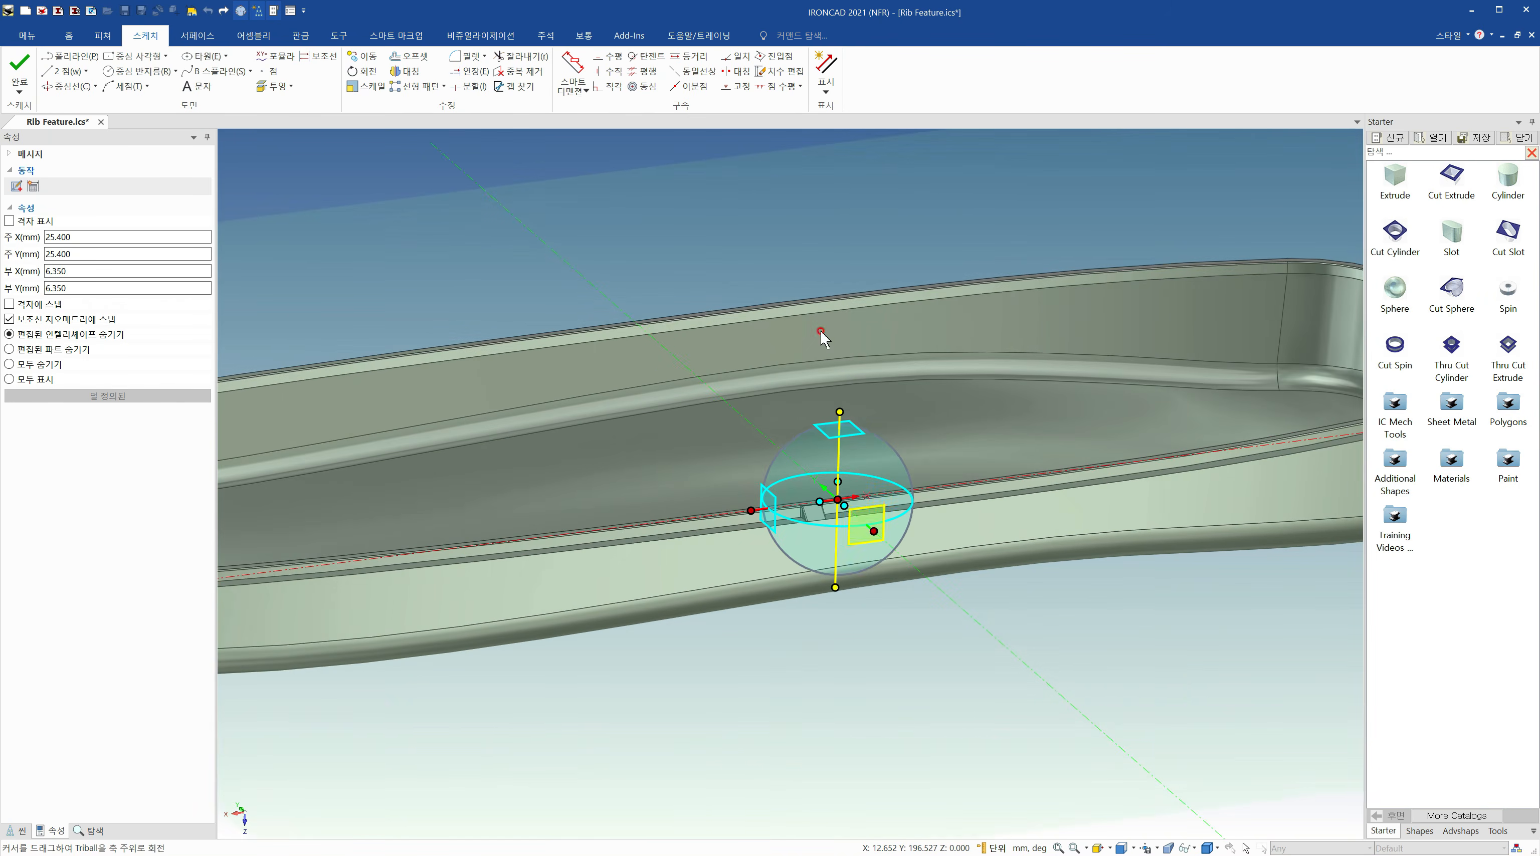
drag(840, 412, 839, 438)
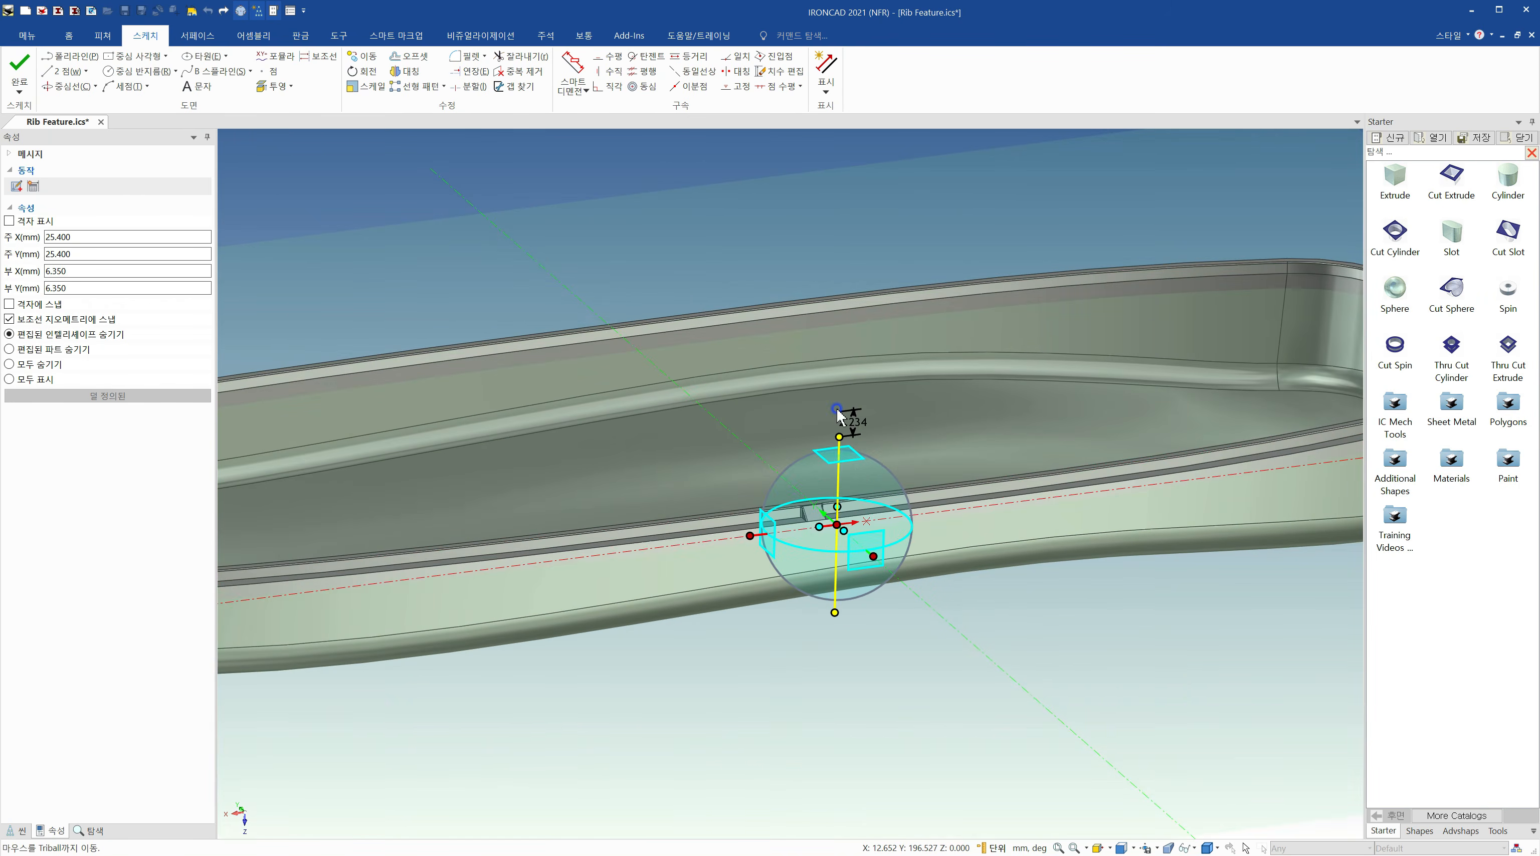
text(3)
key(Return)
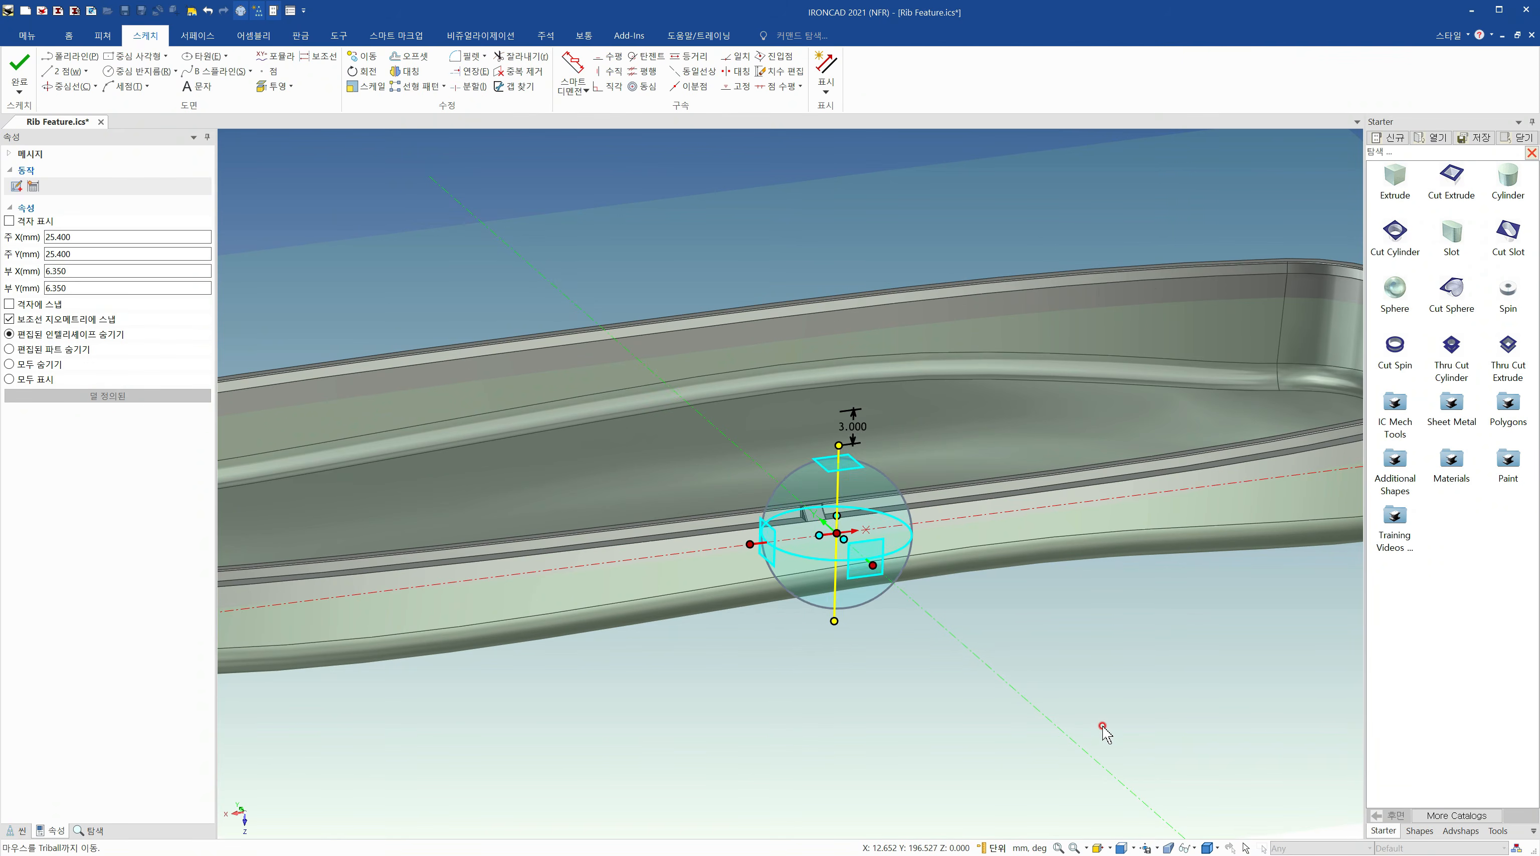
key(F10)
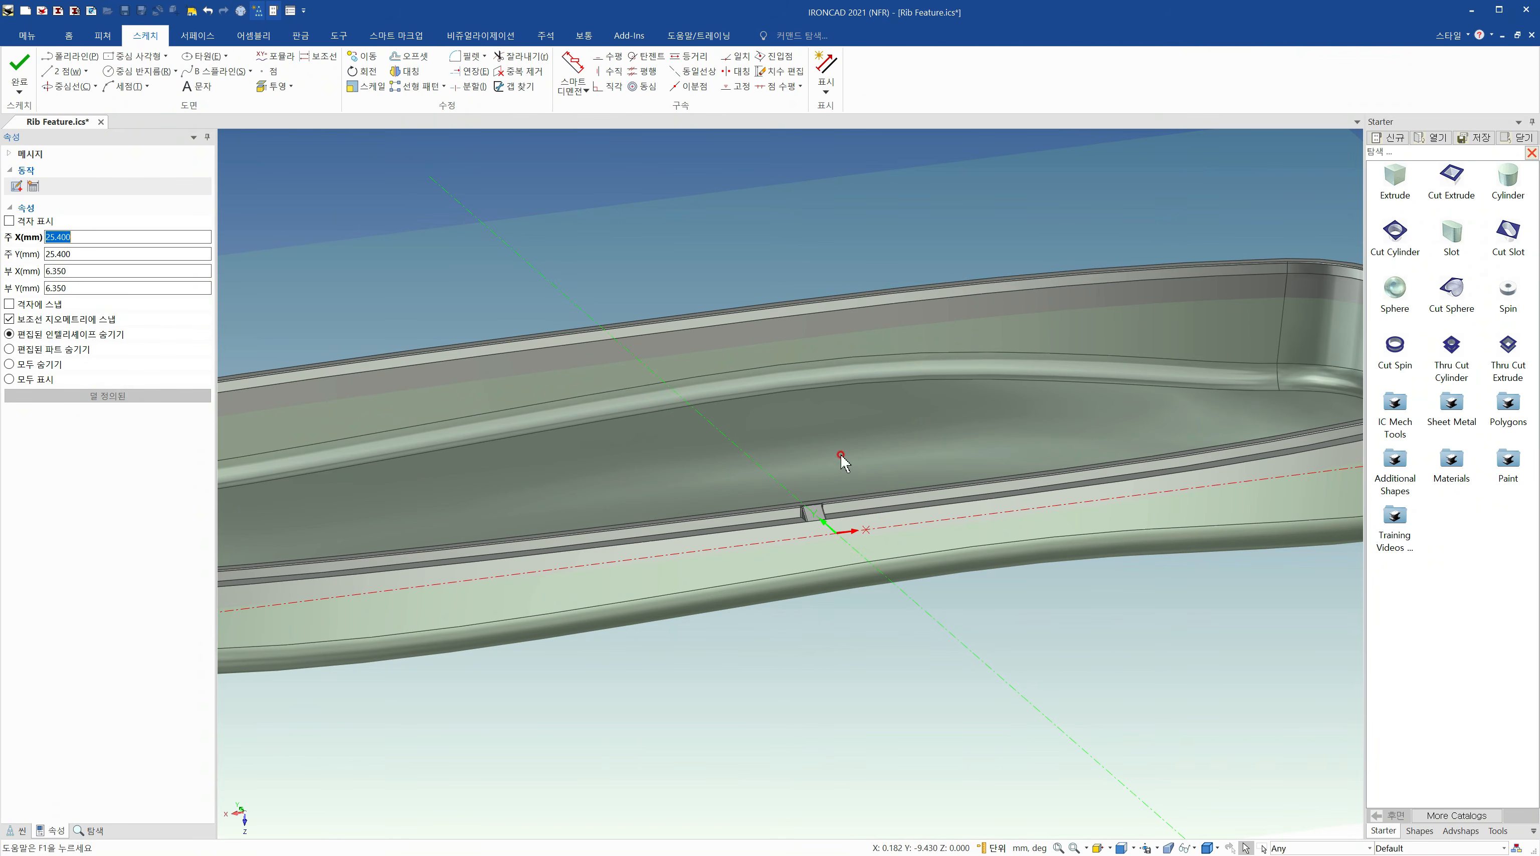
Sketch a horizontal two-point line about 127 mm long from the cover's left end wall across its middle
scroll(727, 572, down, 3)
scroll(726, 573, down, 1)
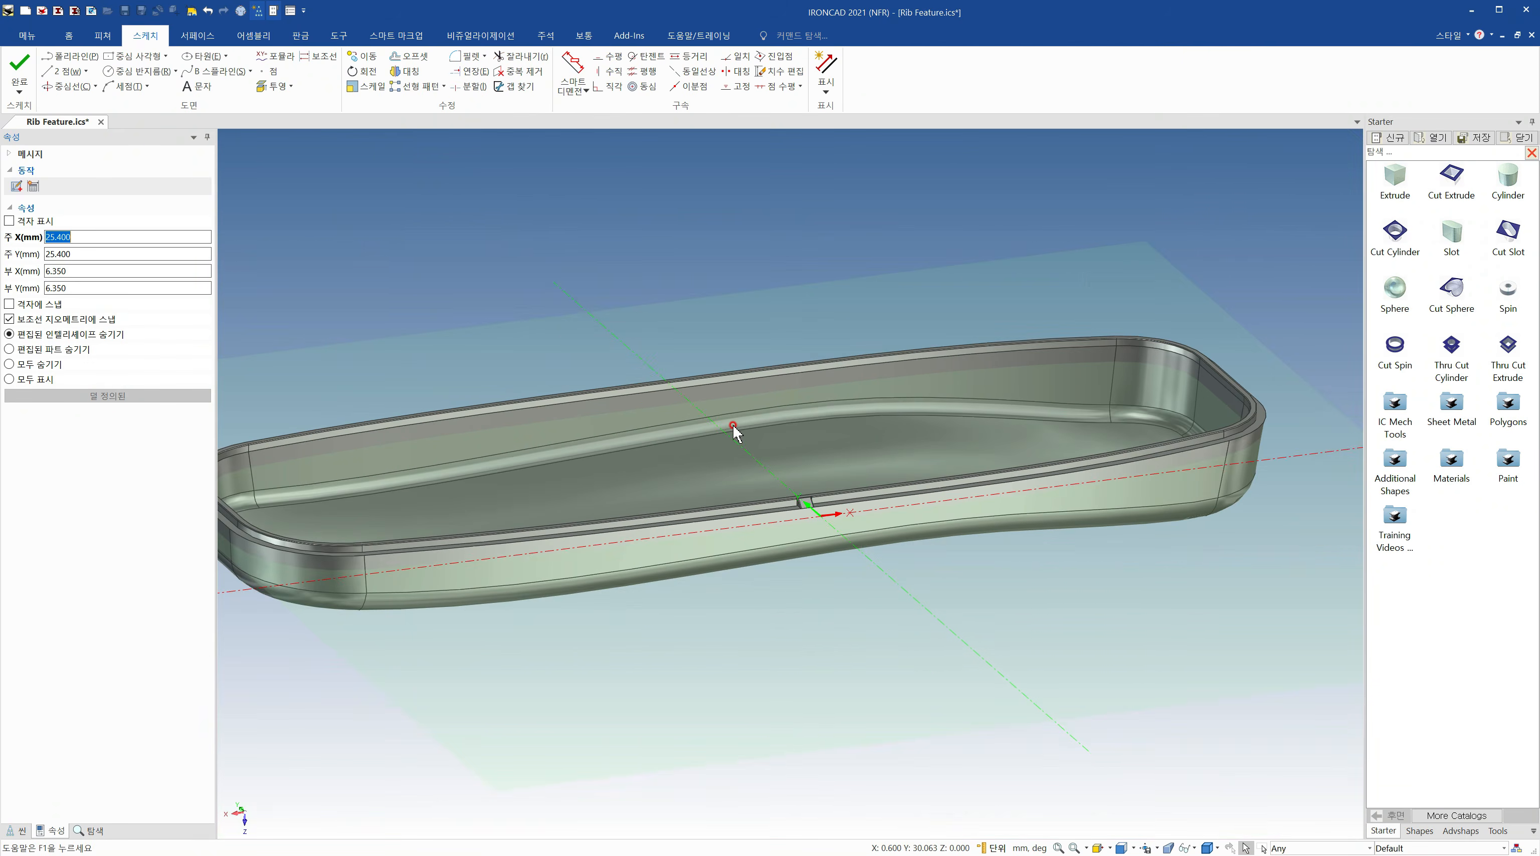
key(F7)
click(732, 361)
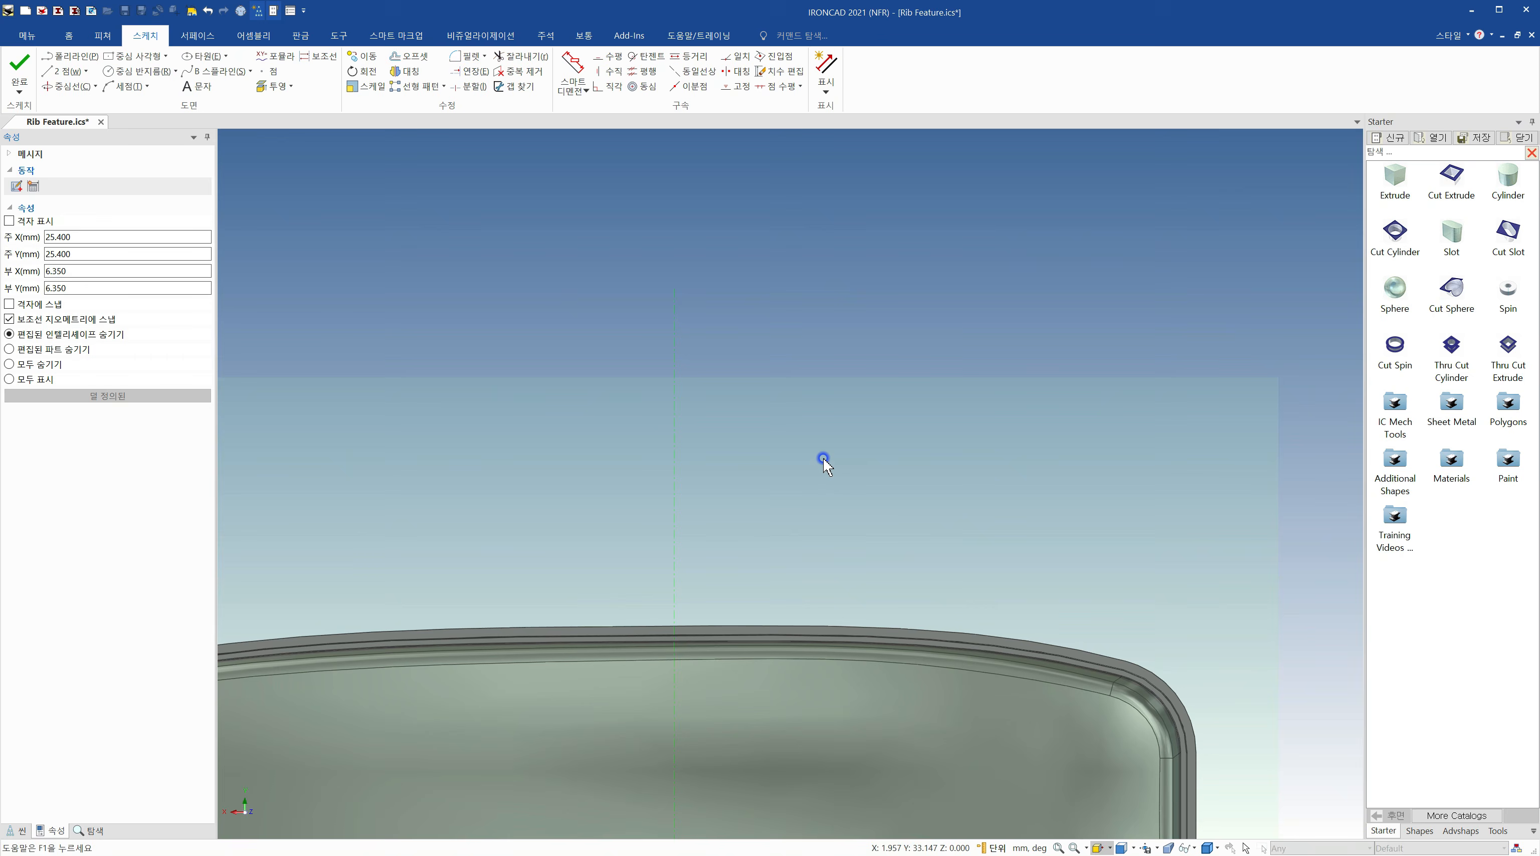
mouse_move(764, 728)
shift+middle_down()
mouse_move(961, 405)
mouse_move(826, 348)
mouse_move(858, 352)
shift+middle_up()
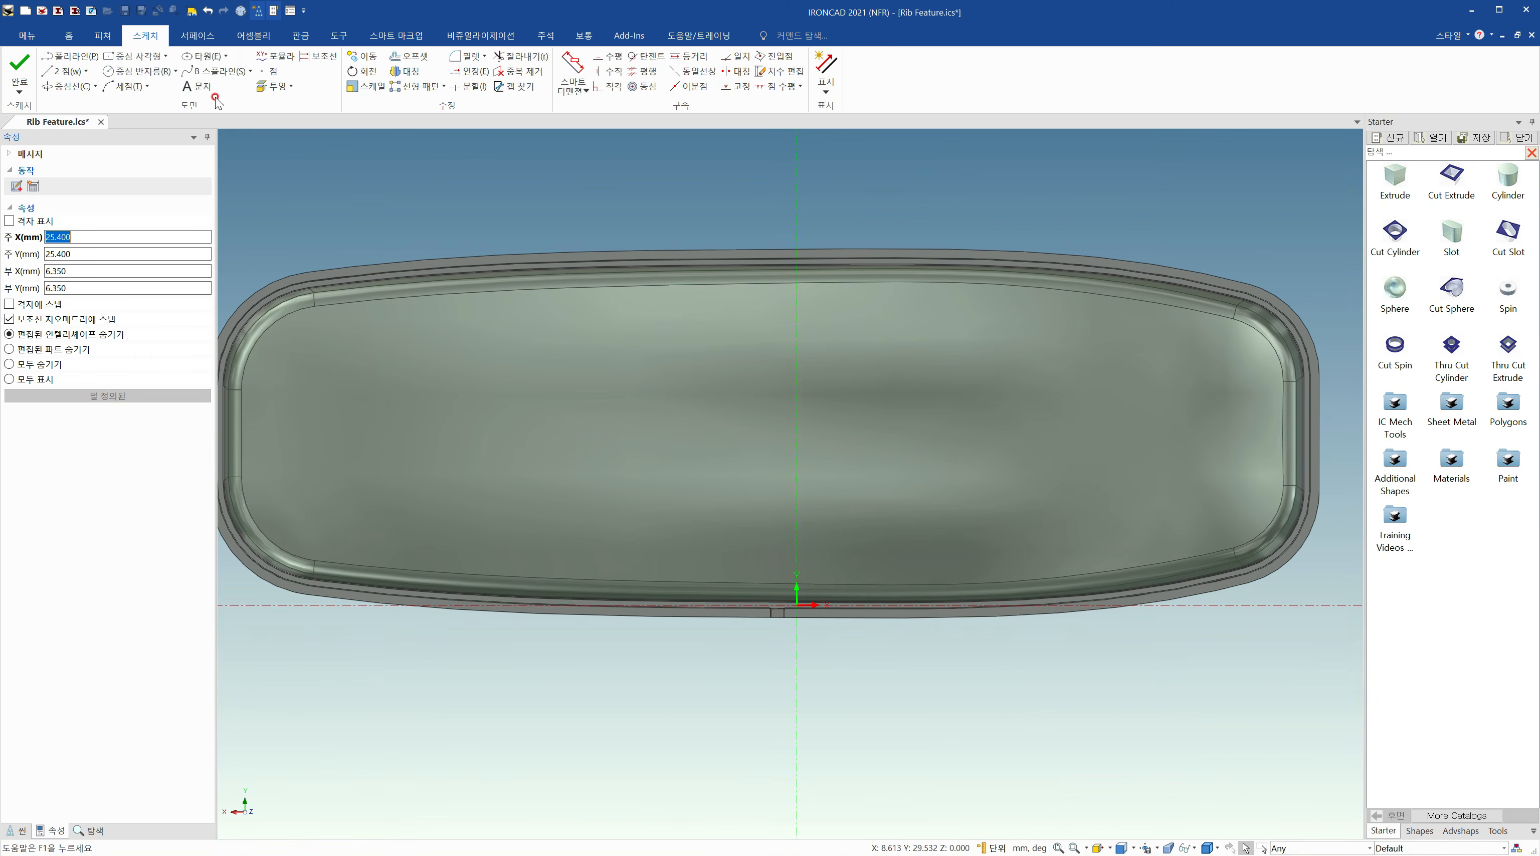
click(58, 75)
shift+middle_drag(539, 475, 639, 481)
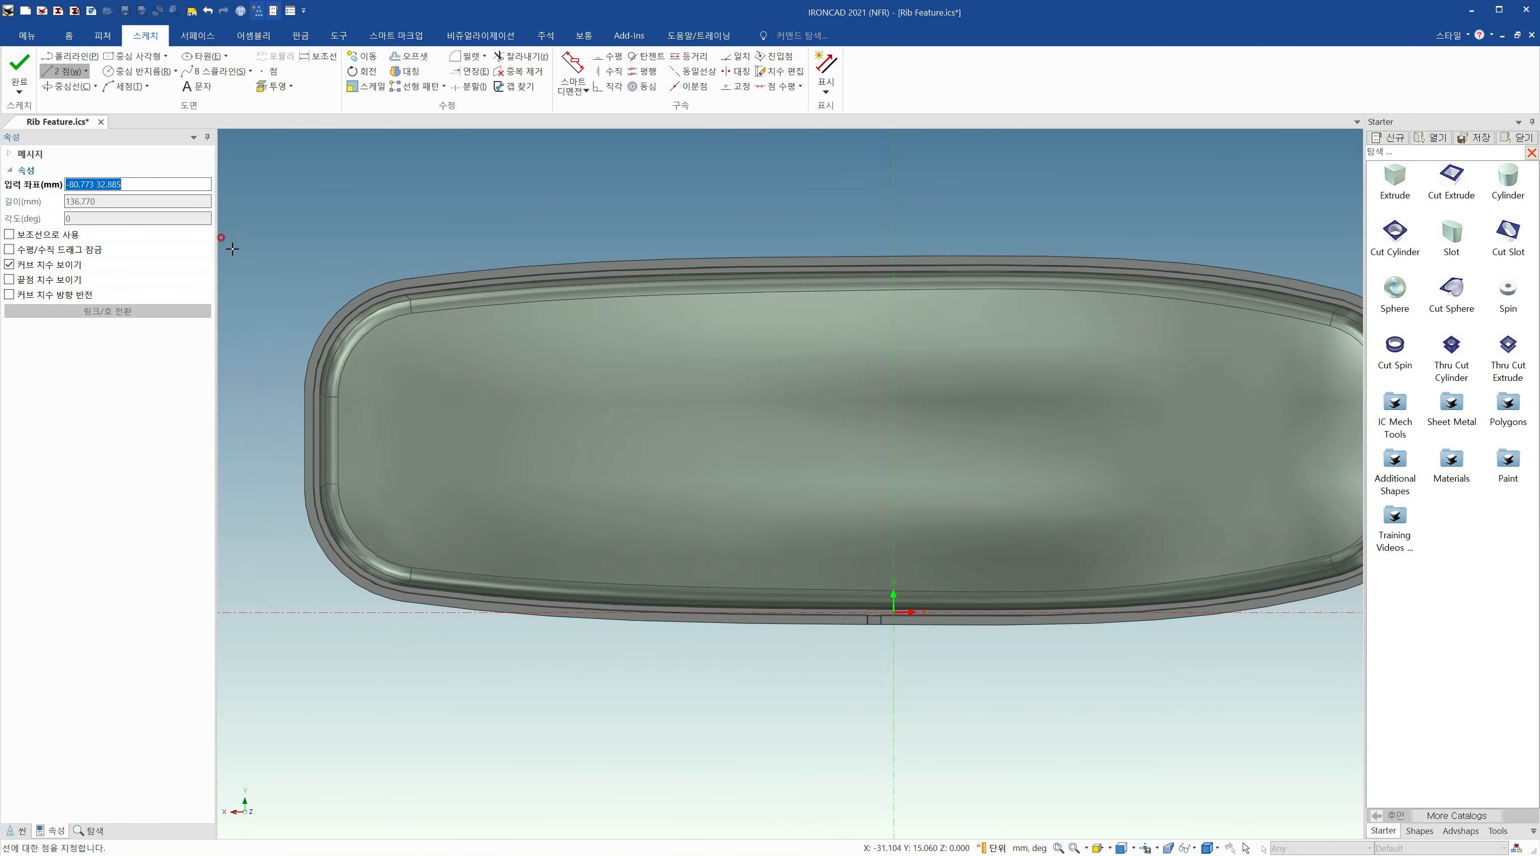
click(319, 441)
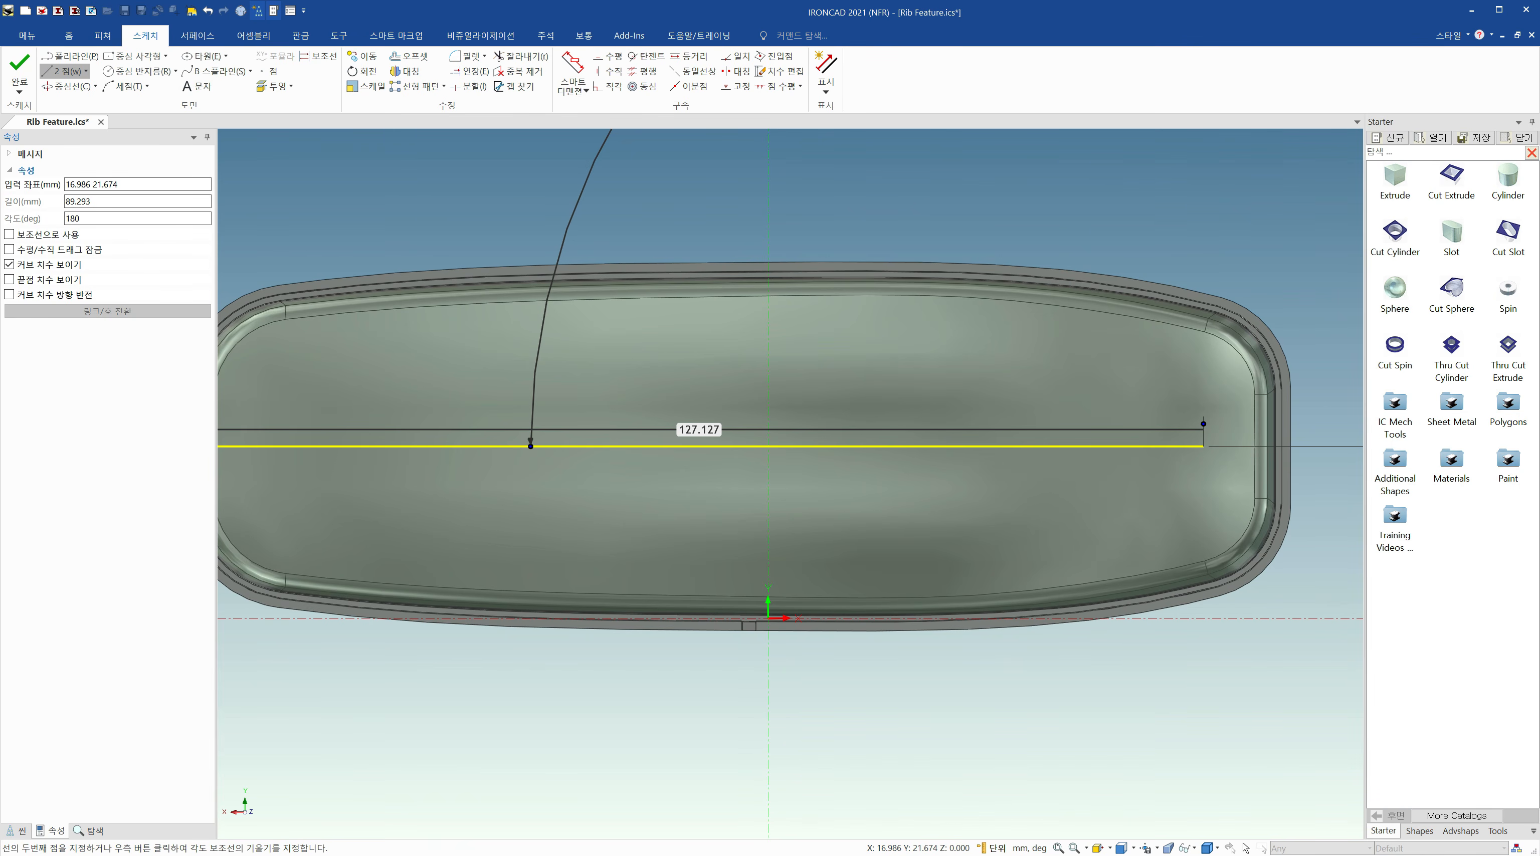
click(1203, 446)
key(Escape)
scroll(541, 604, down, 1)
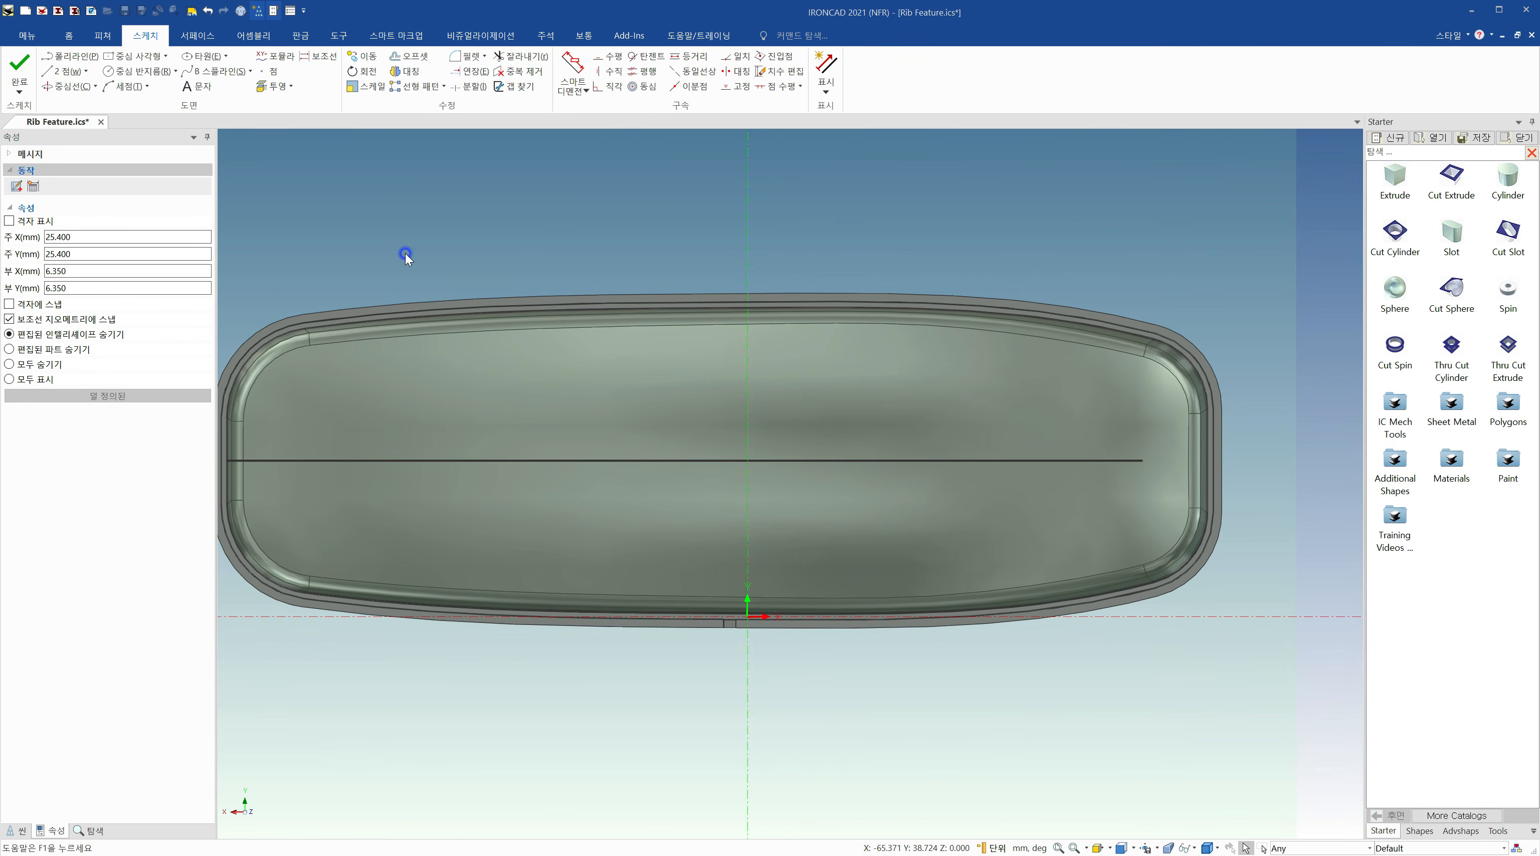
Extend the horizontal line's right end into the opposite end wall, for a length of about 135.5 mm
click(1064, 461)
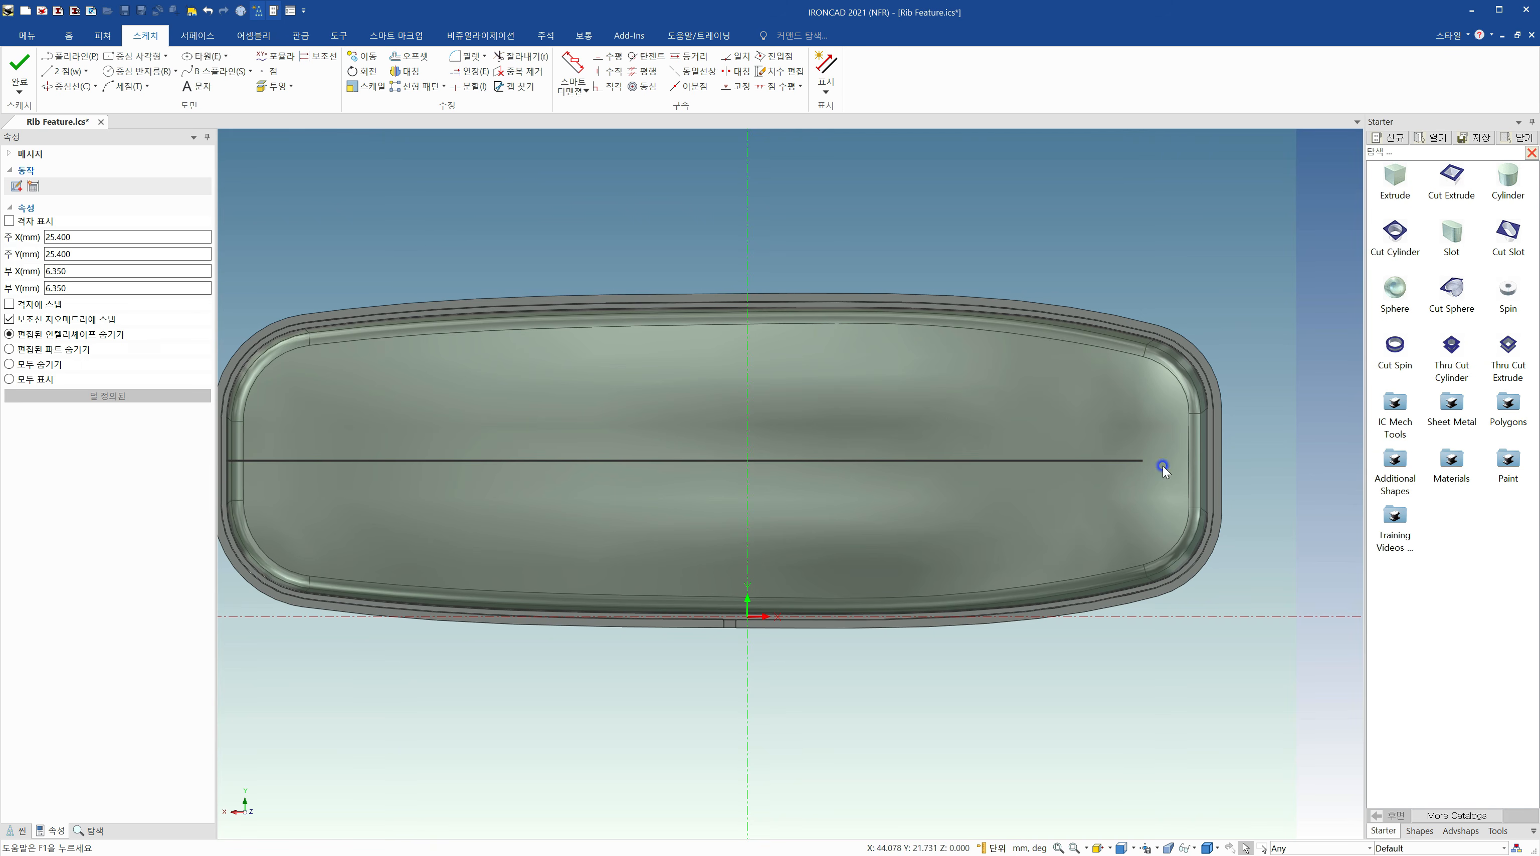
drag(1144, 461, 1202, 461)
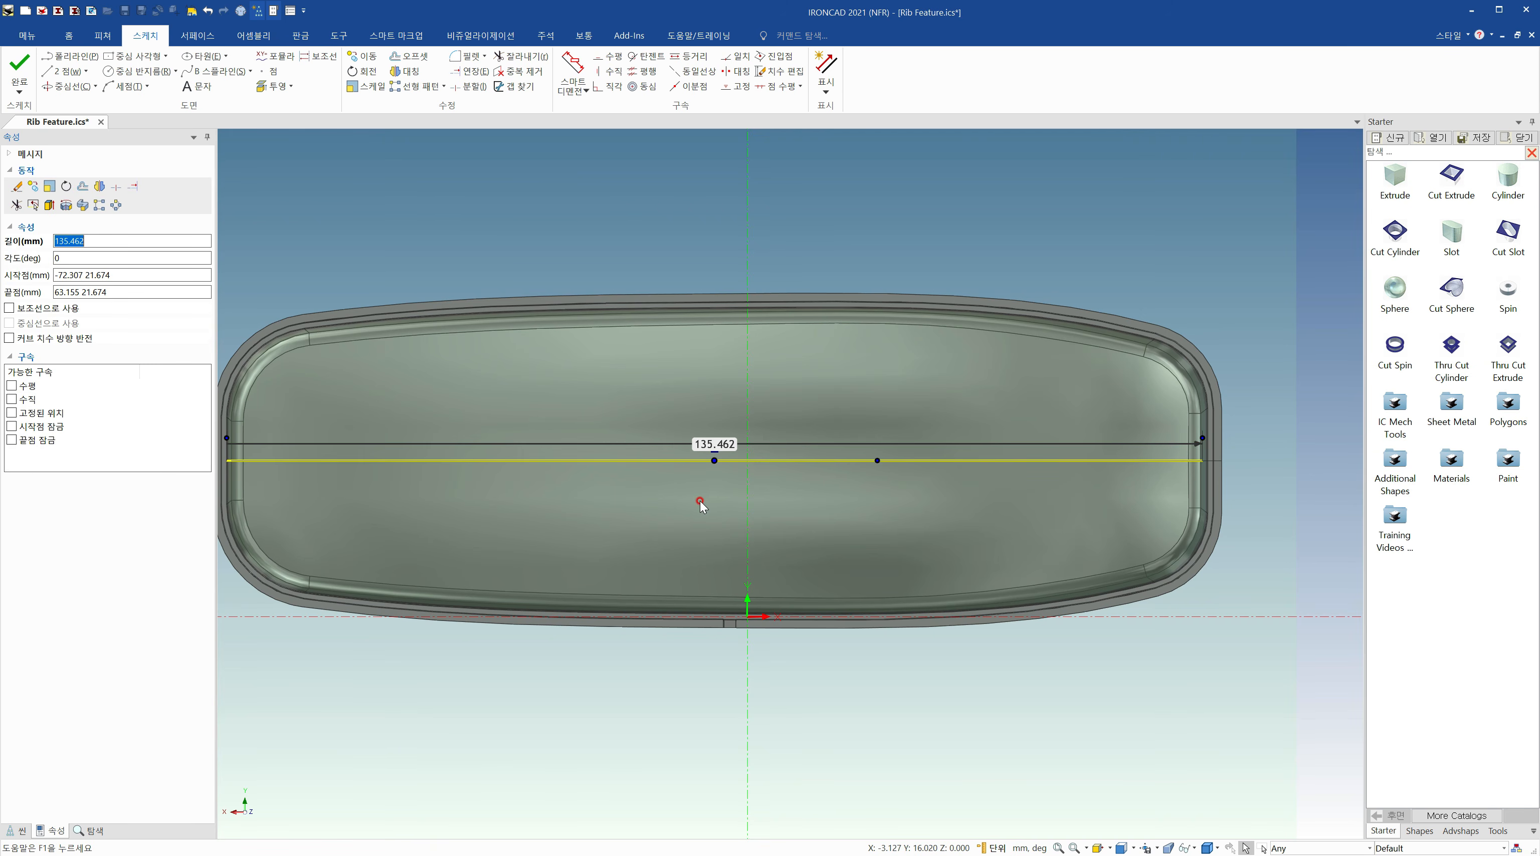
shift+middle_drag(548, 477, 602, 482)
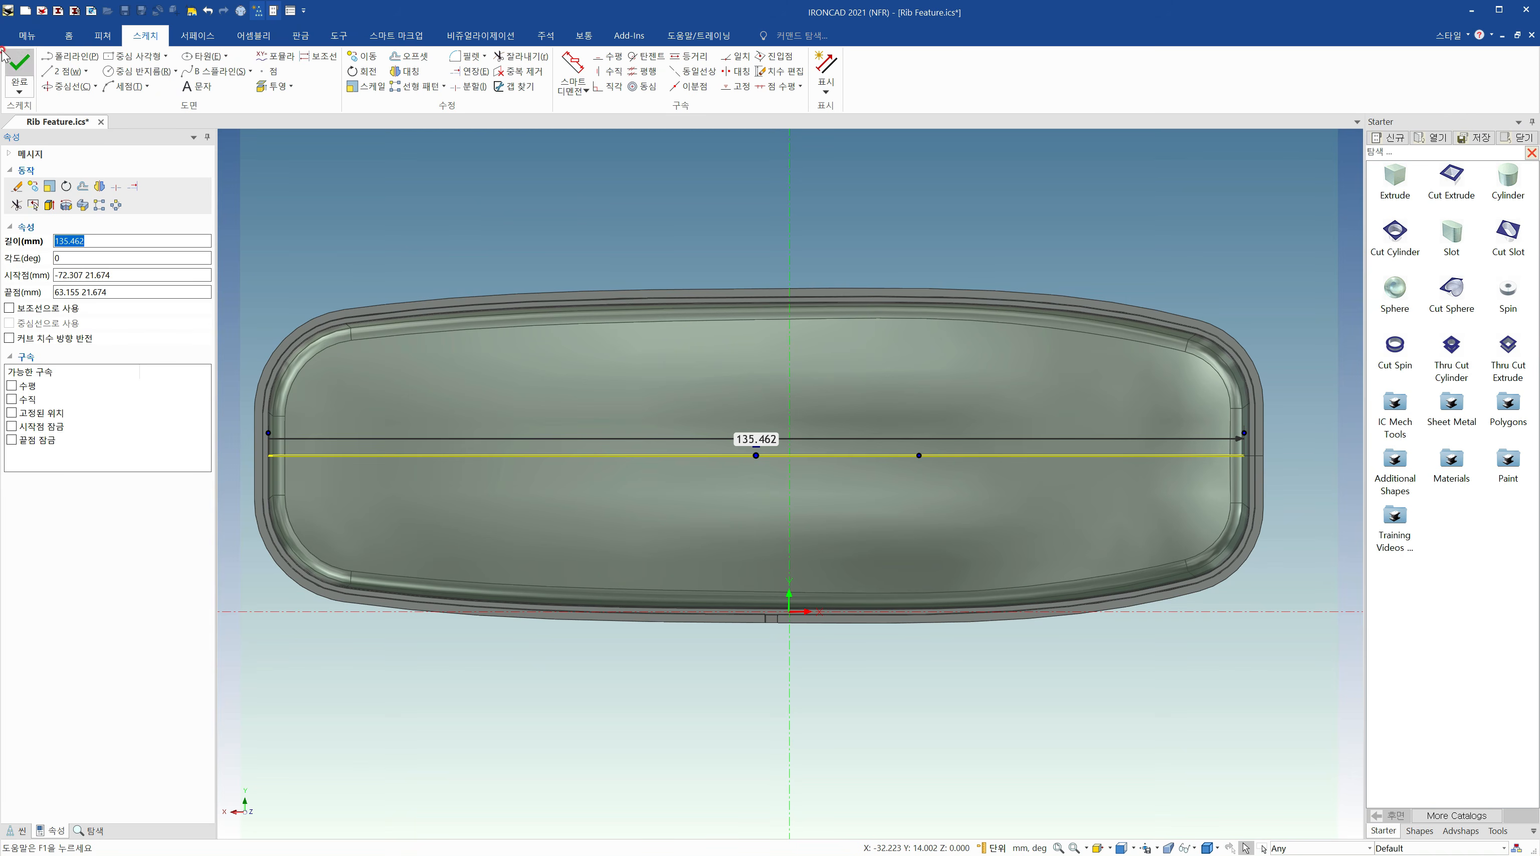
Sketch a two-corner rectangle about 147 by 13 mm across the cover's upper long edge
click(65, 70)
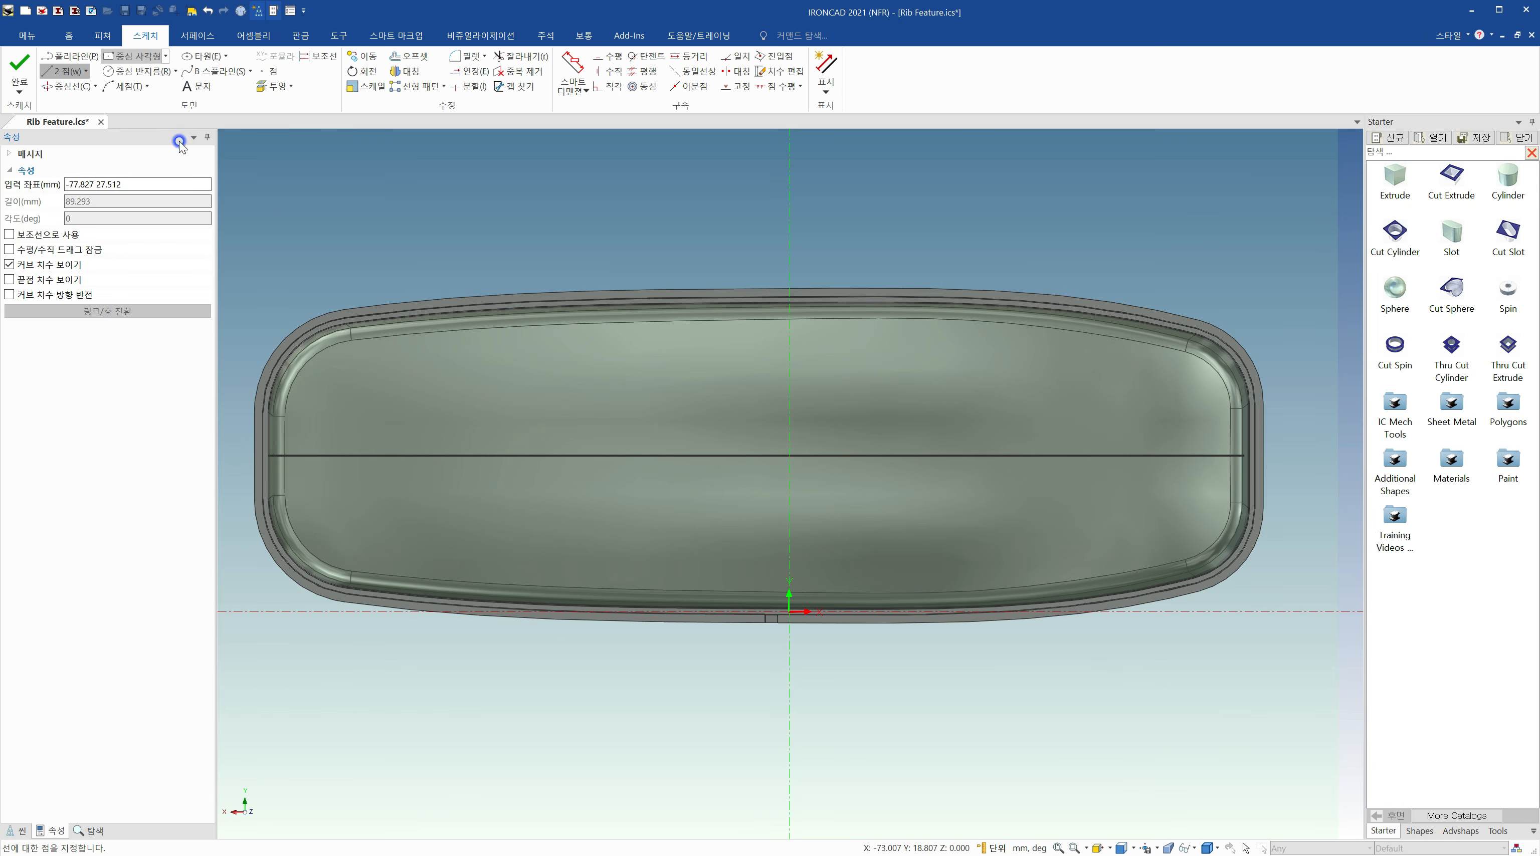
click(135, 56)
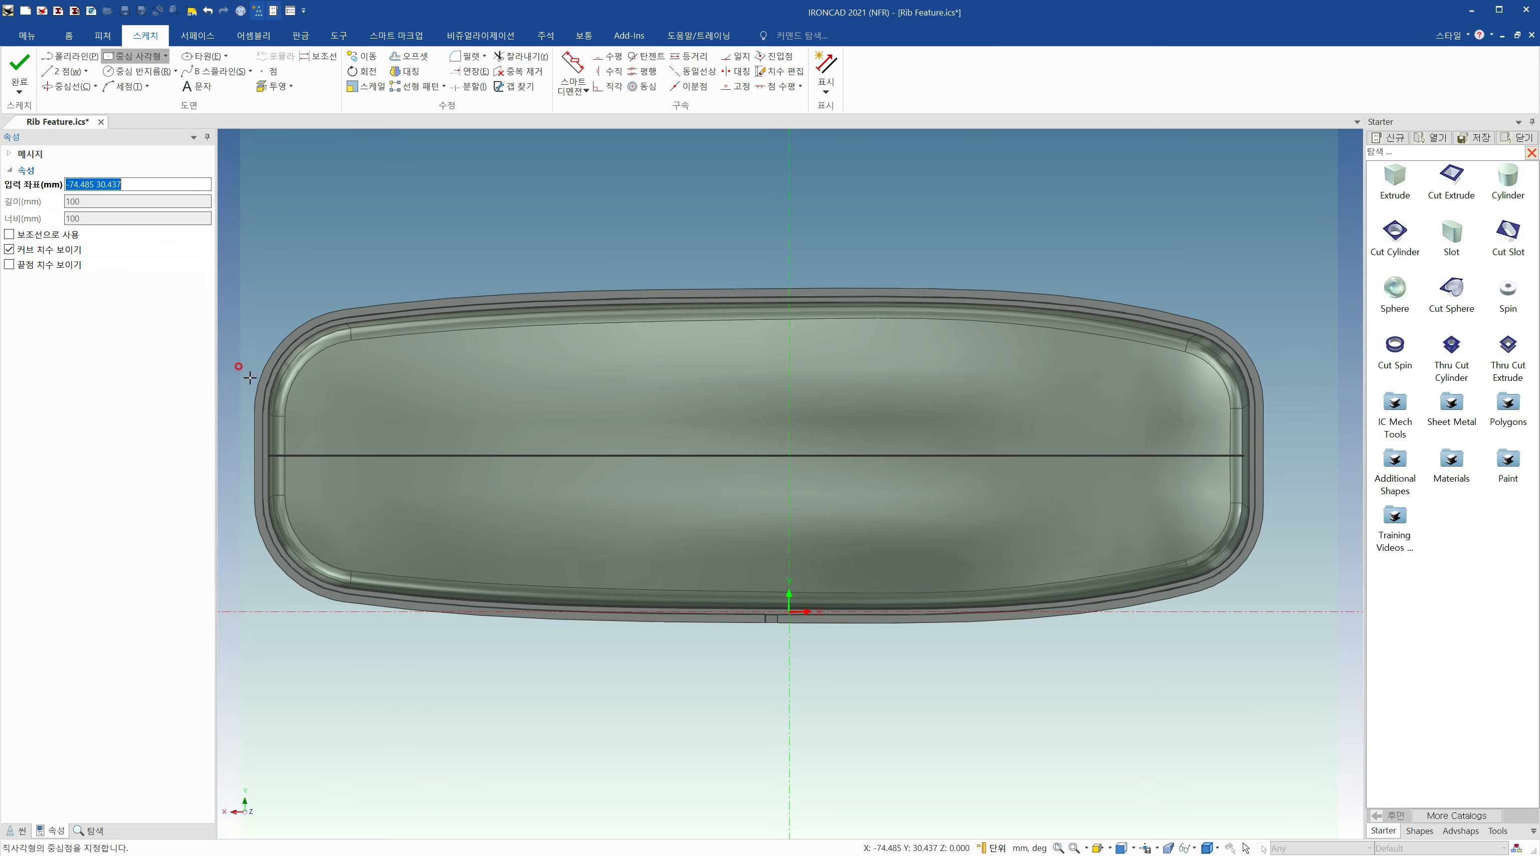
click(165, 56)
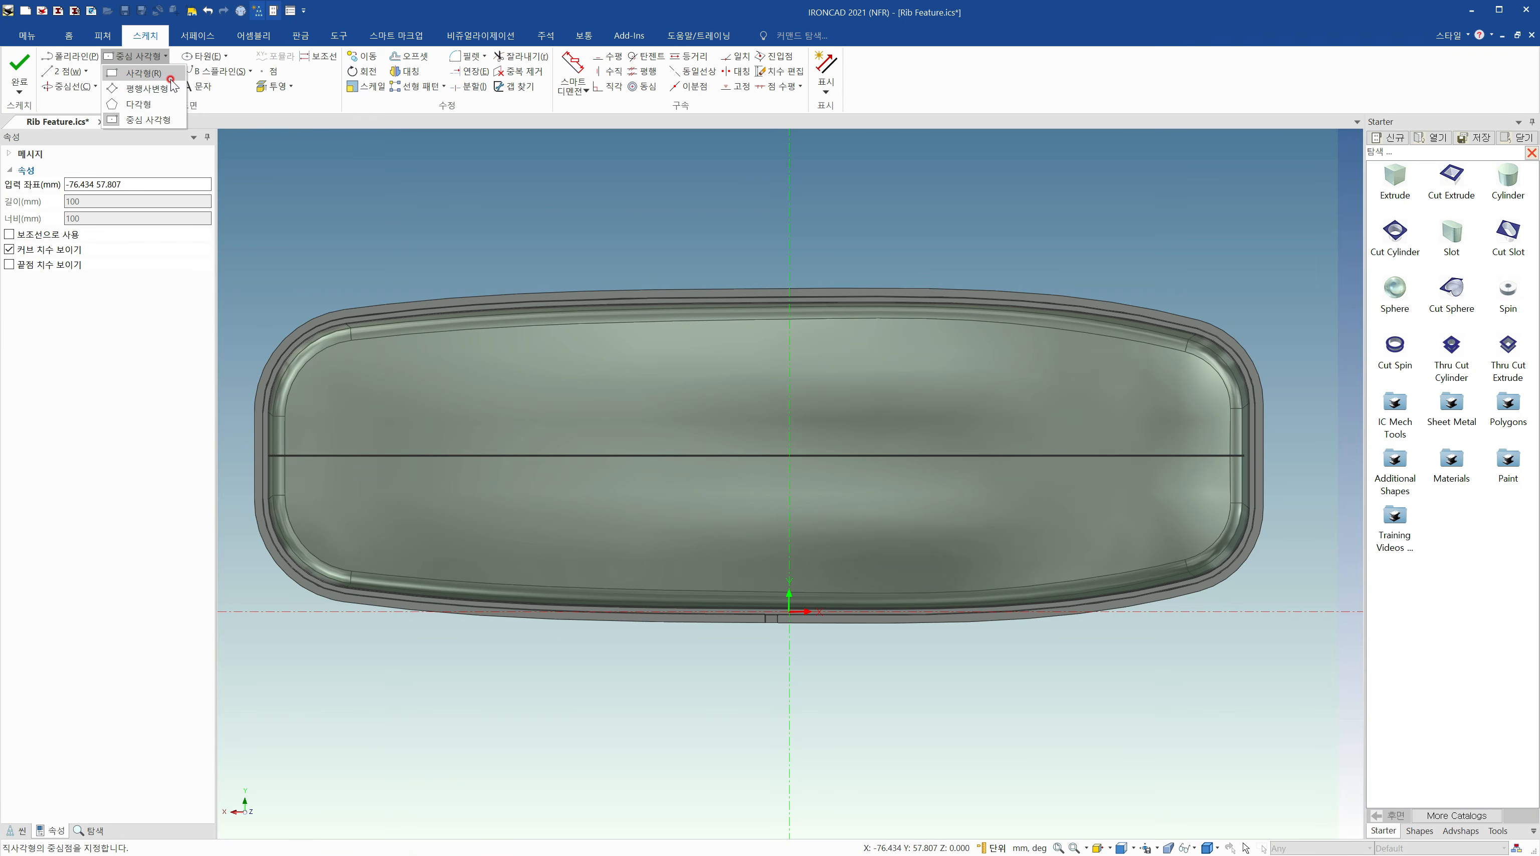
click(169, 74)
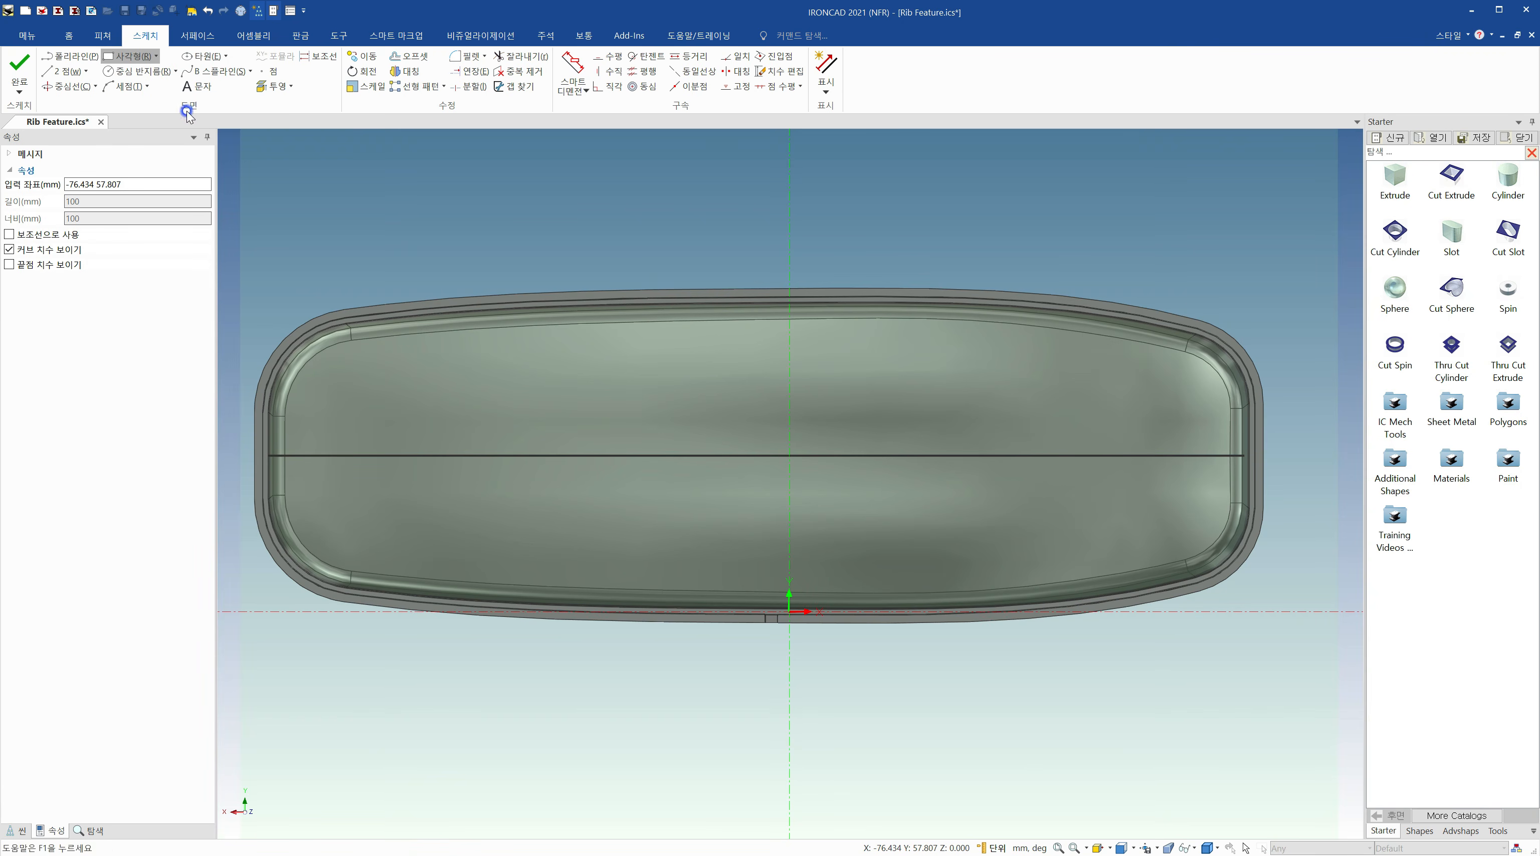
click(242, 282)
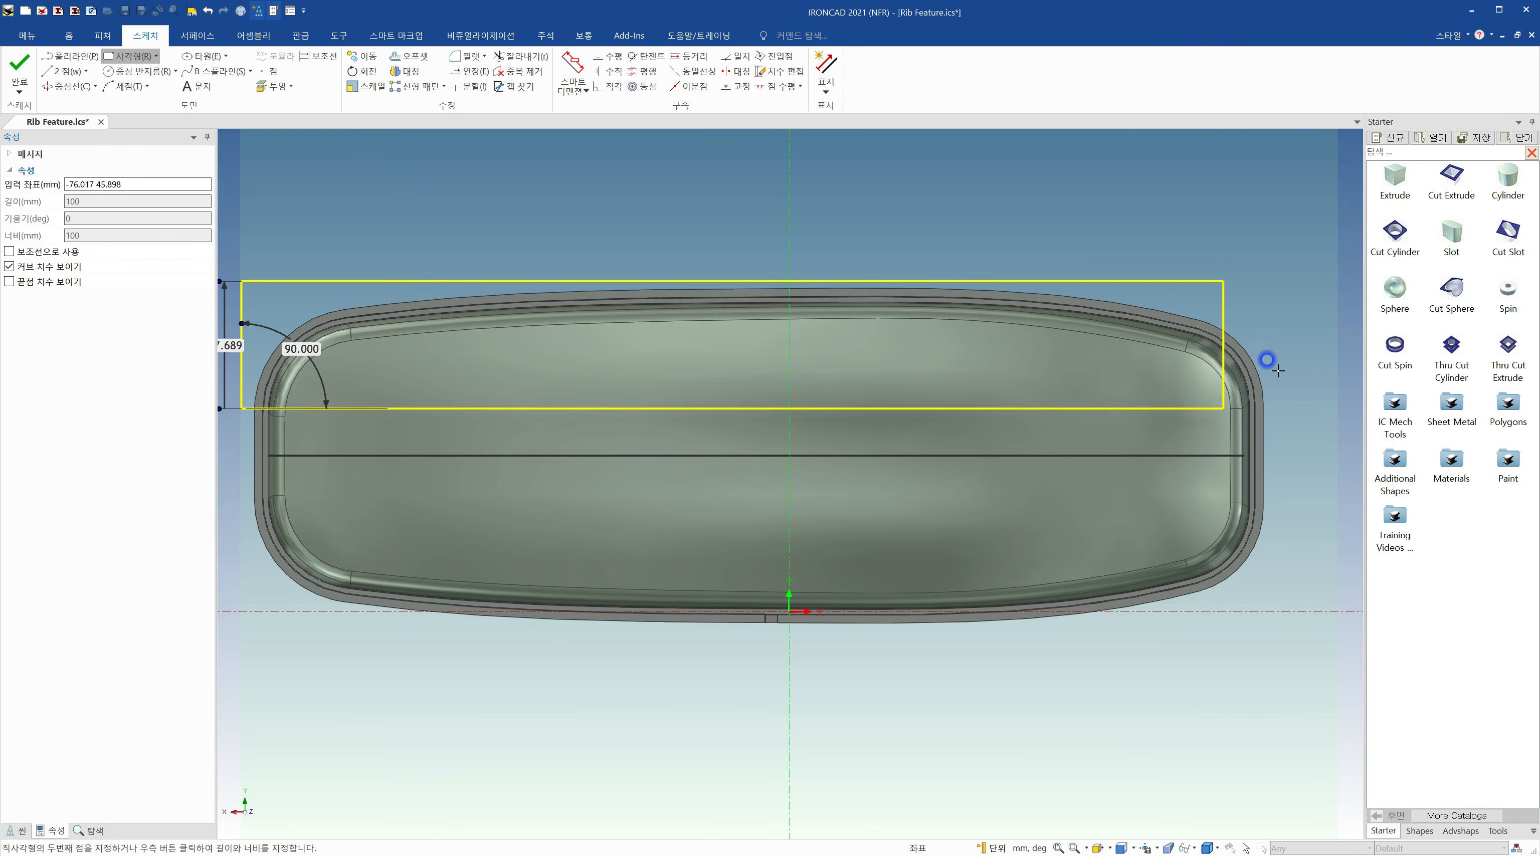
click(1298, 373)
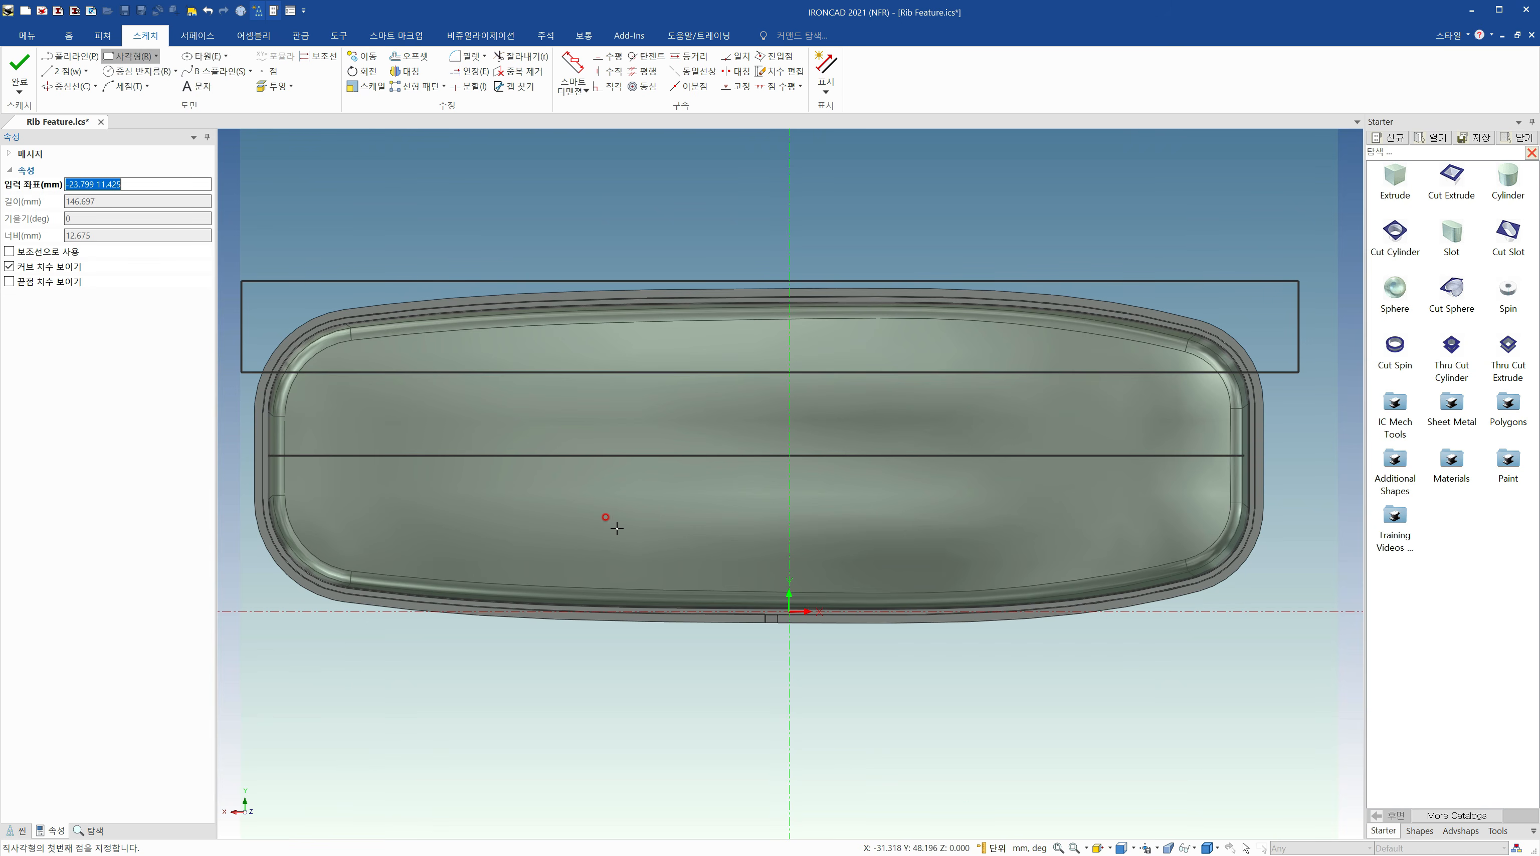
right_click(1319, 287)
Delete all the edges of the sketched rectangle
drag(1319, 403, 1235, 172)
key(Delete)
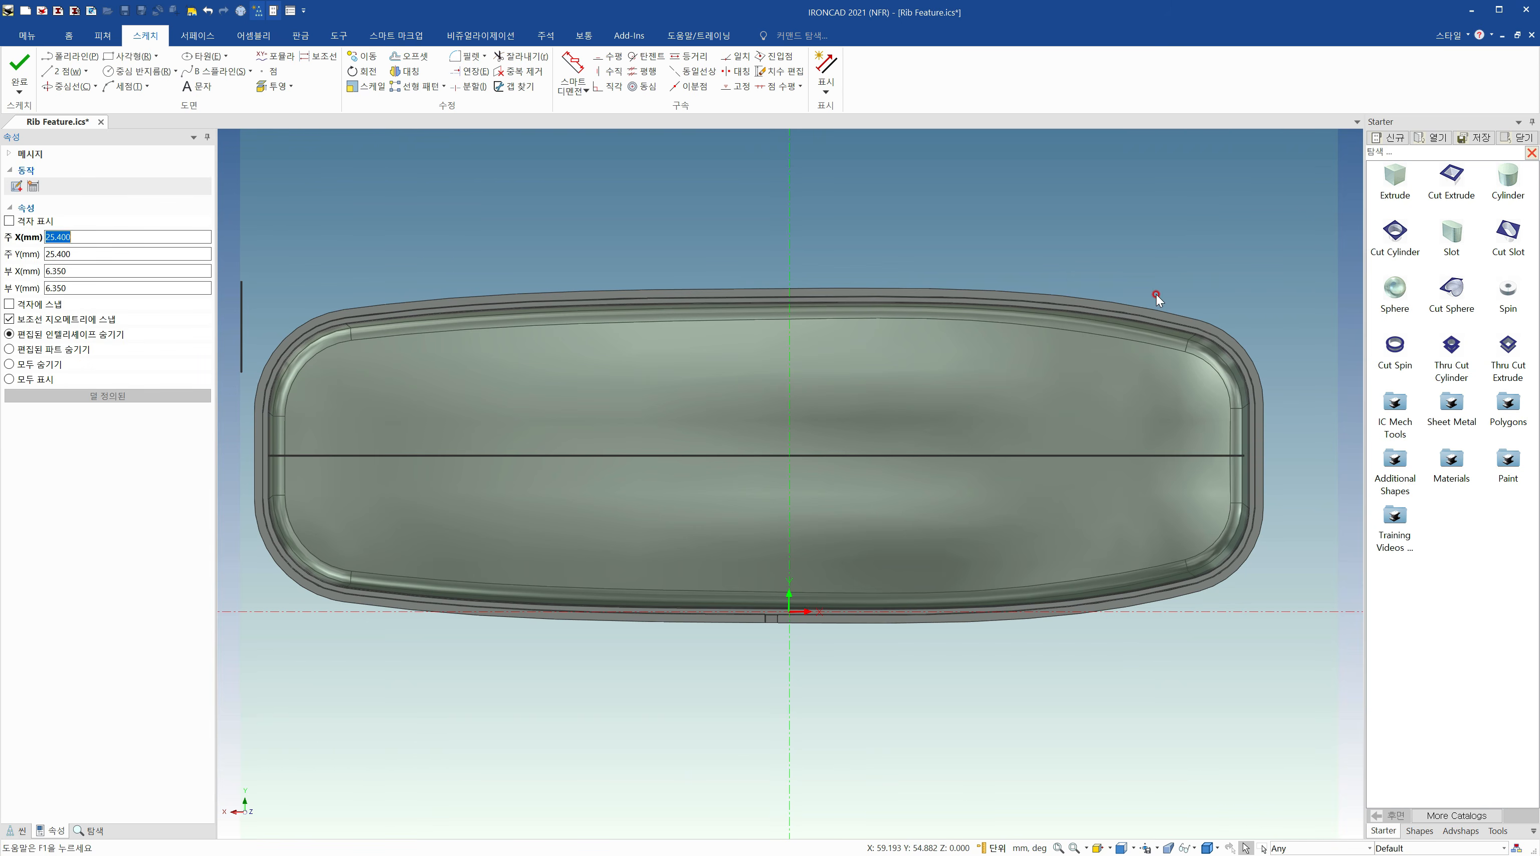
drag(272, 312, 209, 226)
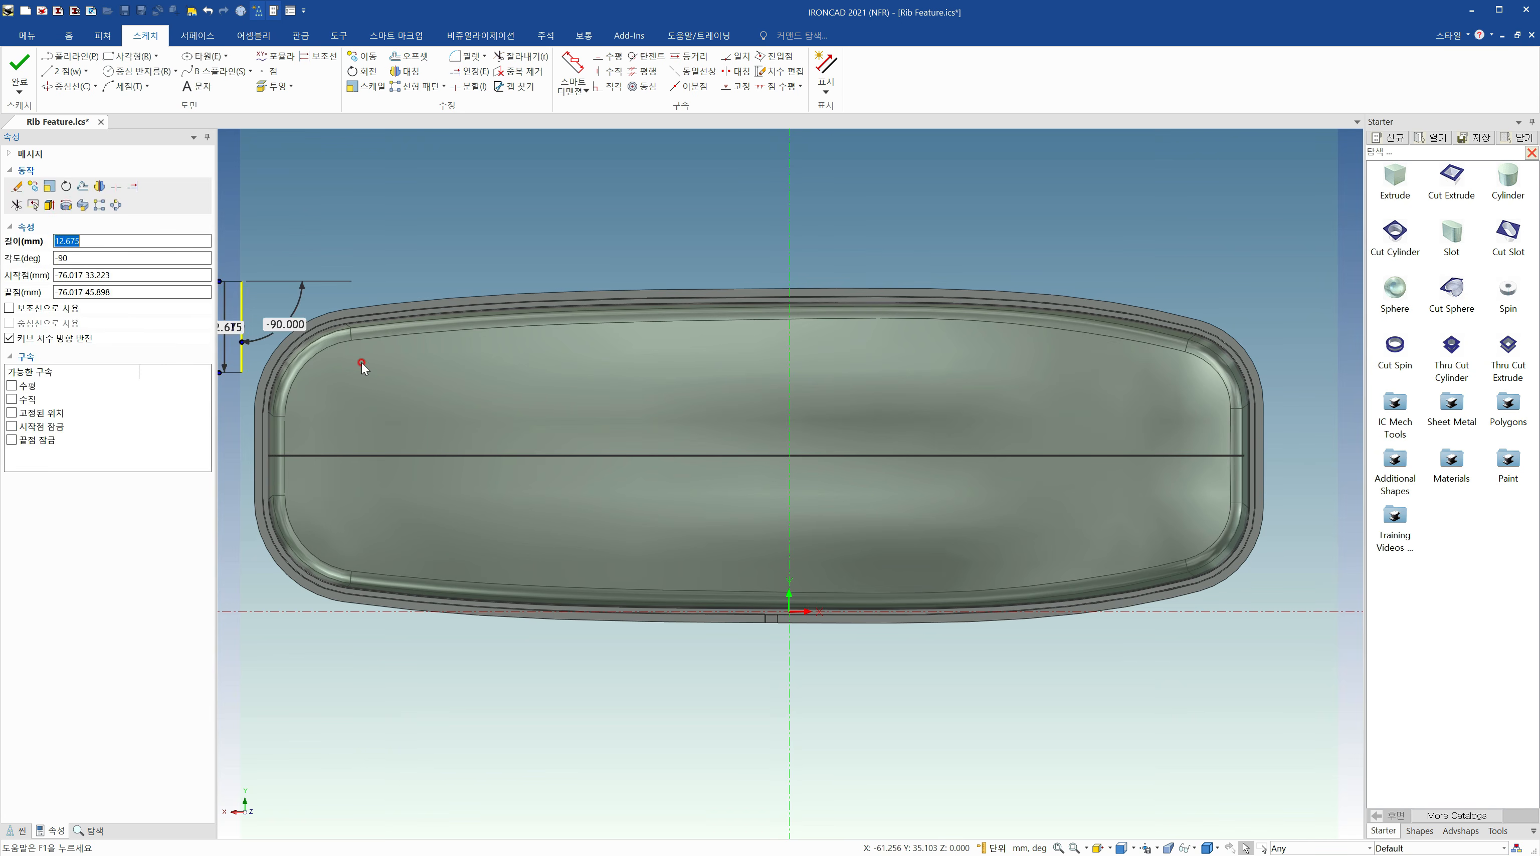
key(Delete)
Sketch a vertical two-point line about 53.7 mm long through the sketch origin, crossing both long edges of the cover
click(63, 71)
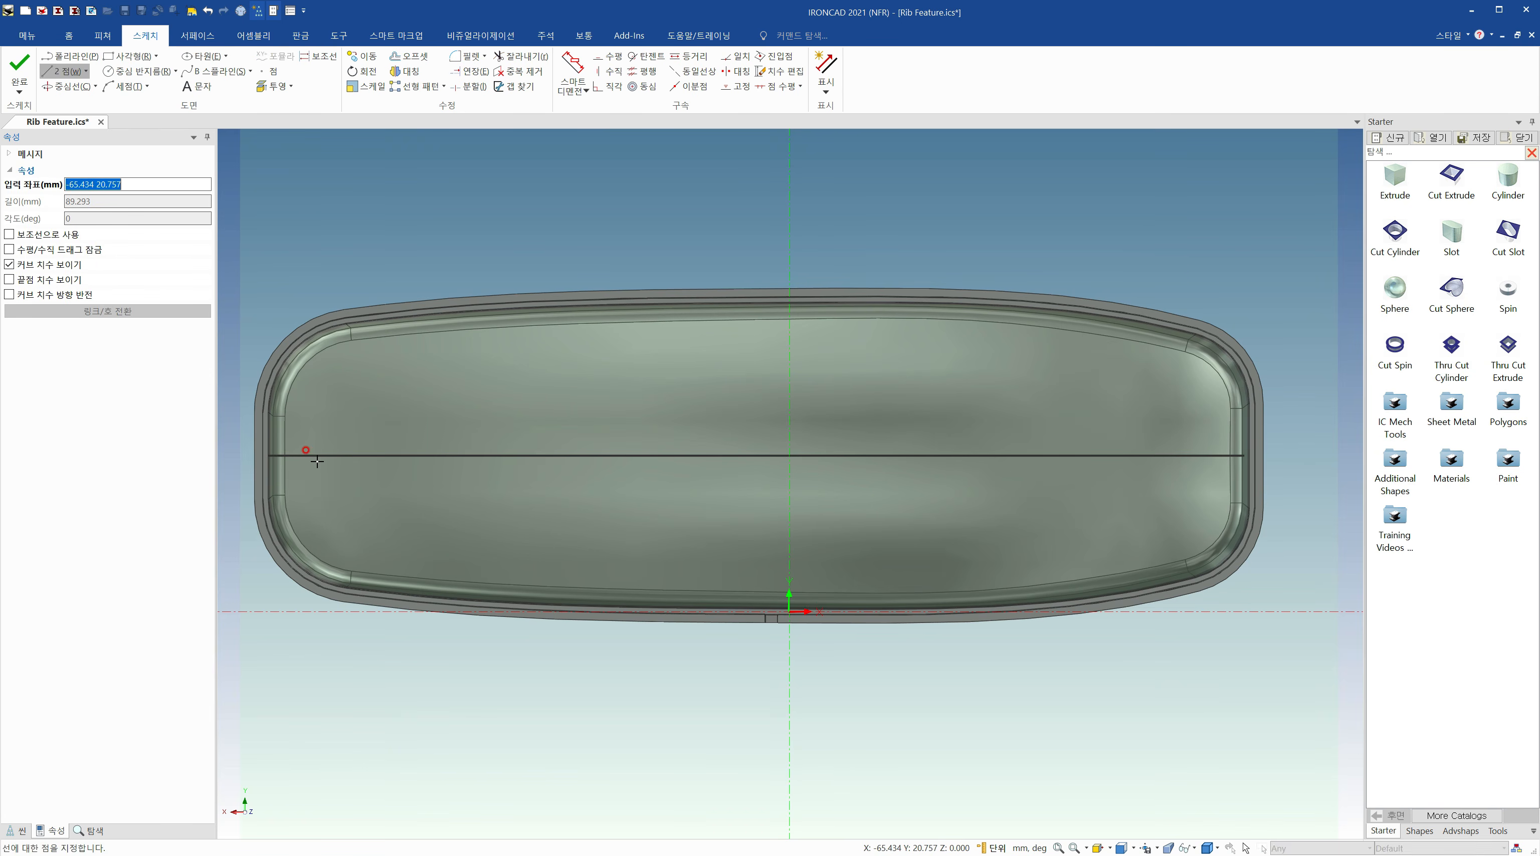
key(Escape)
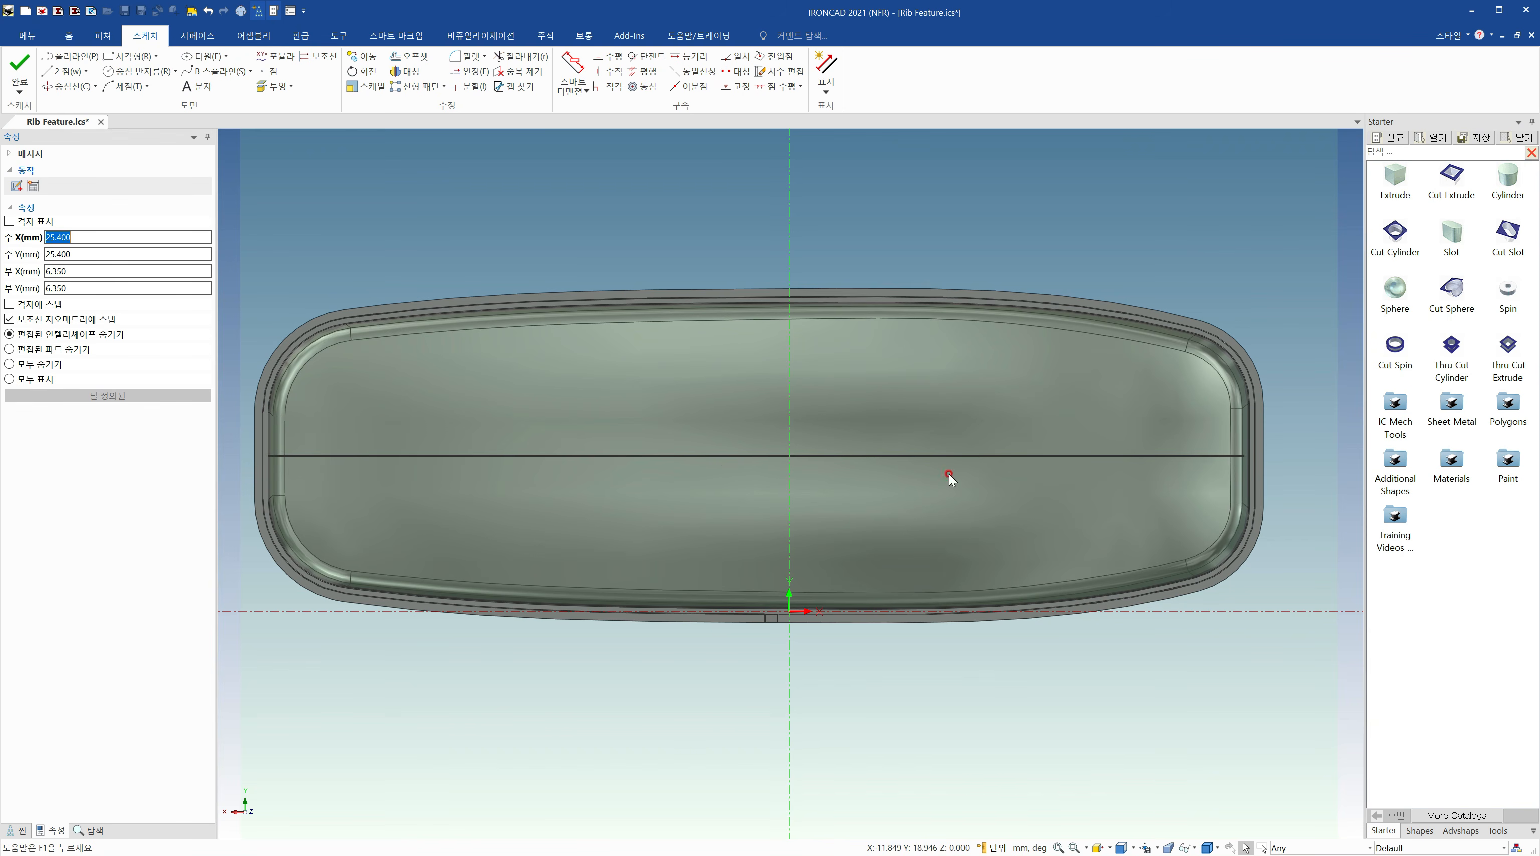
click(63, 71)
click(789, 268)
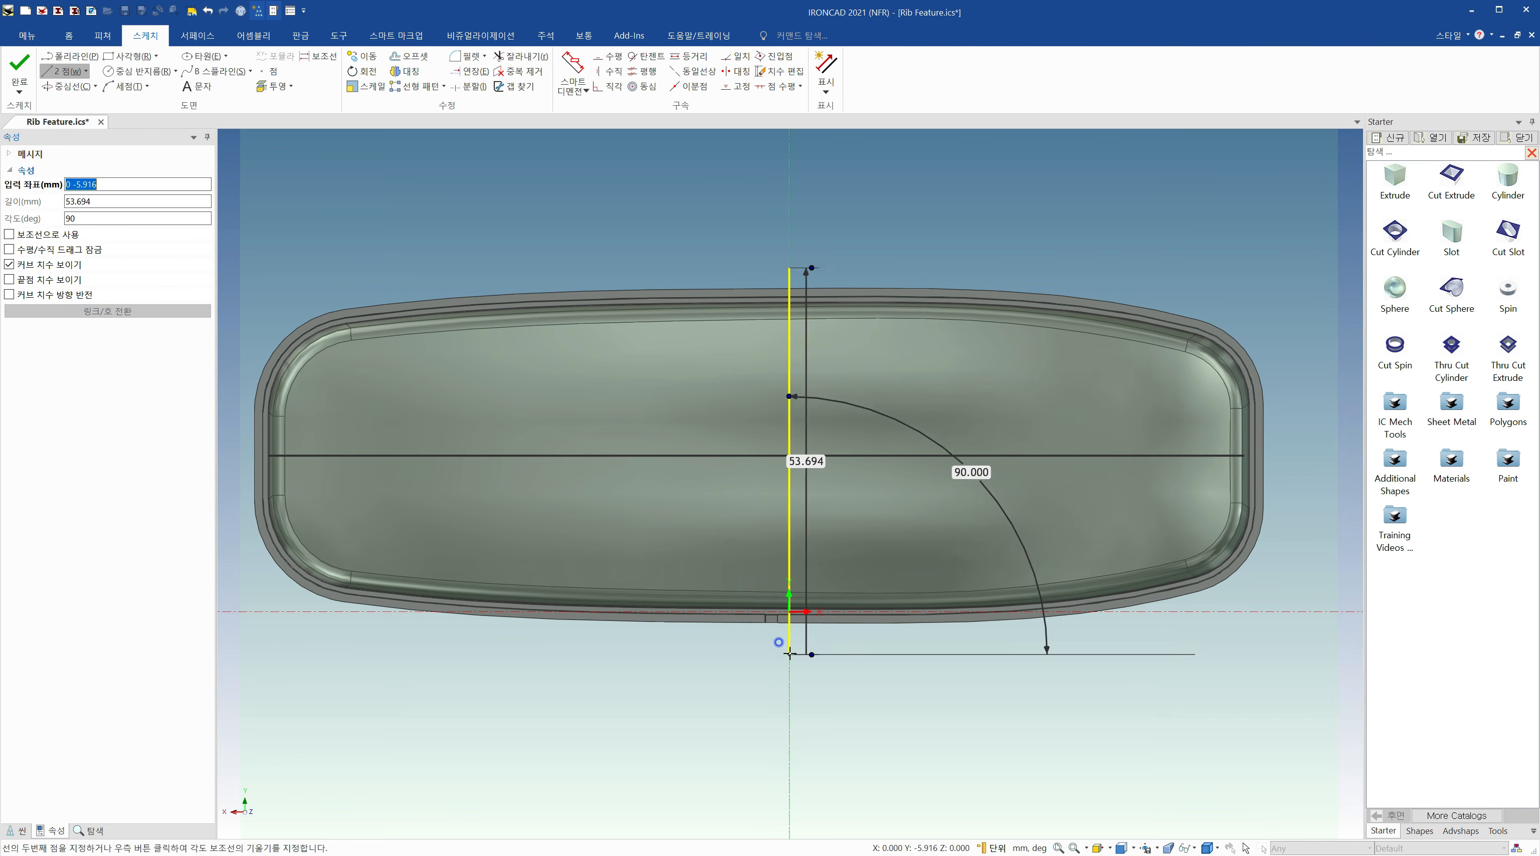
click(788, 652)
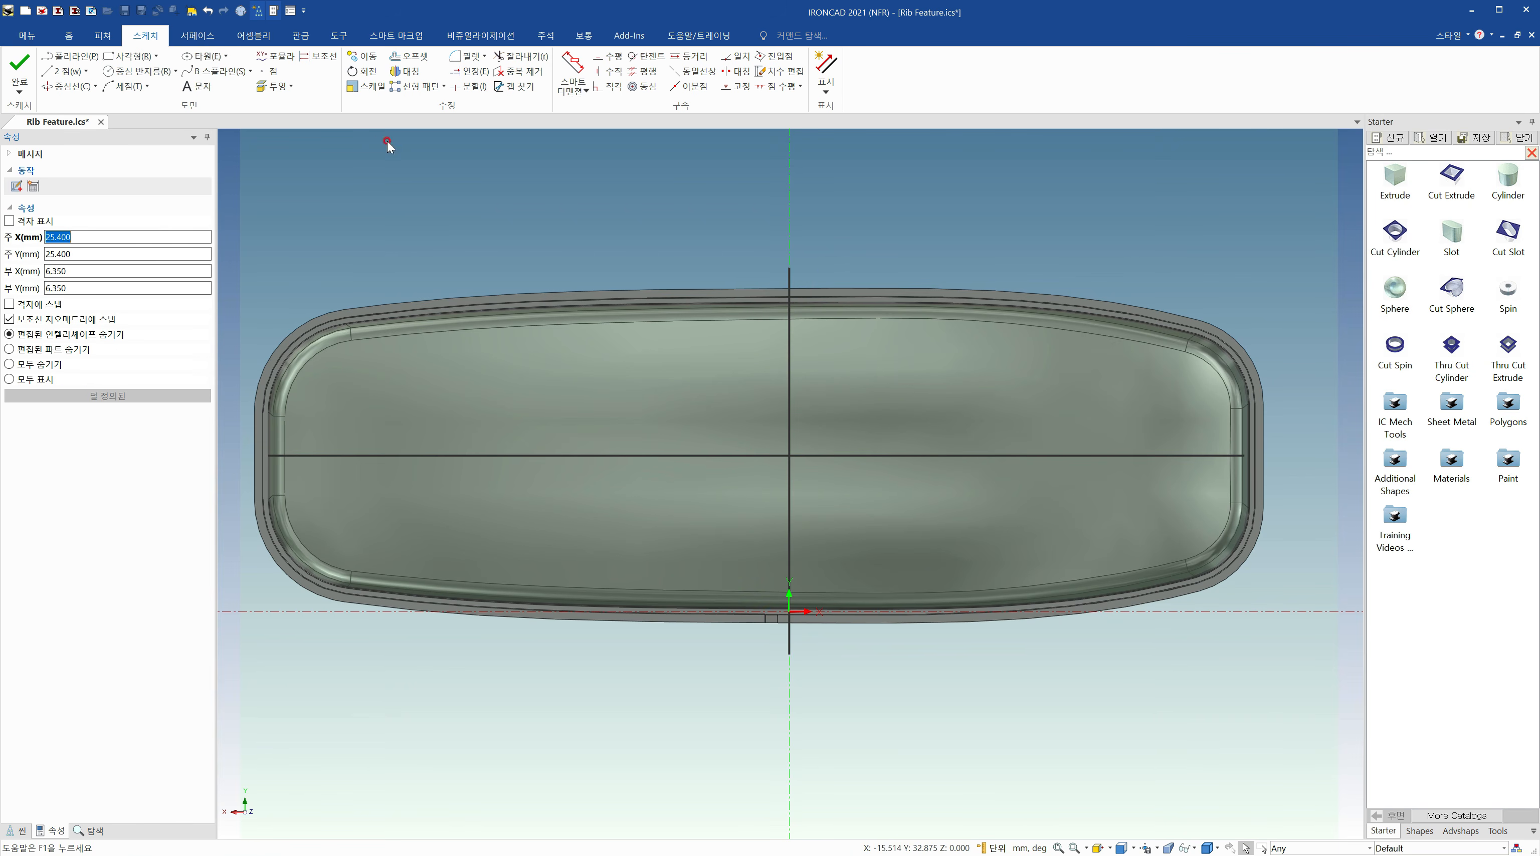
Copy the horizontal line upward five times at a vertical spacing of 15 mm
click(762, 456)
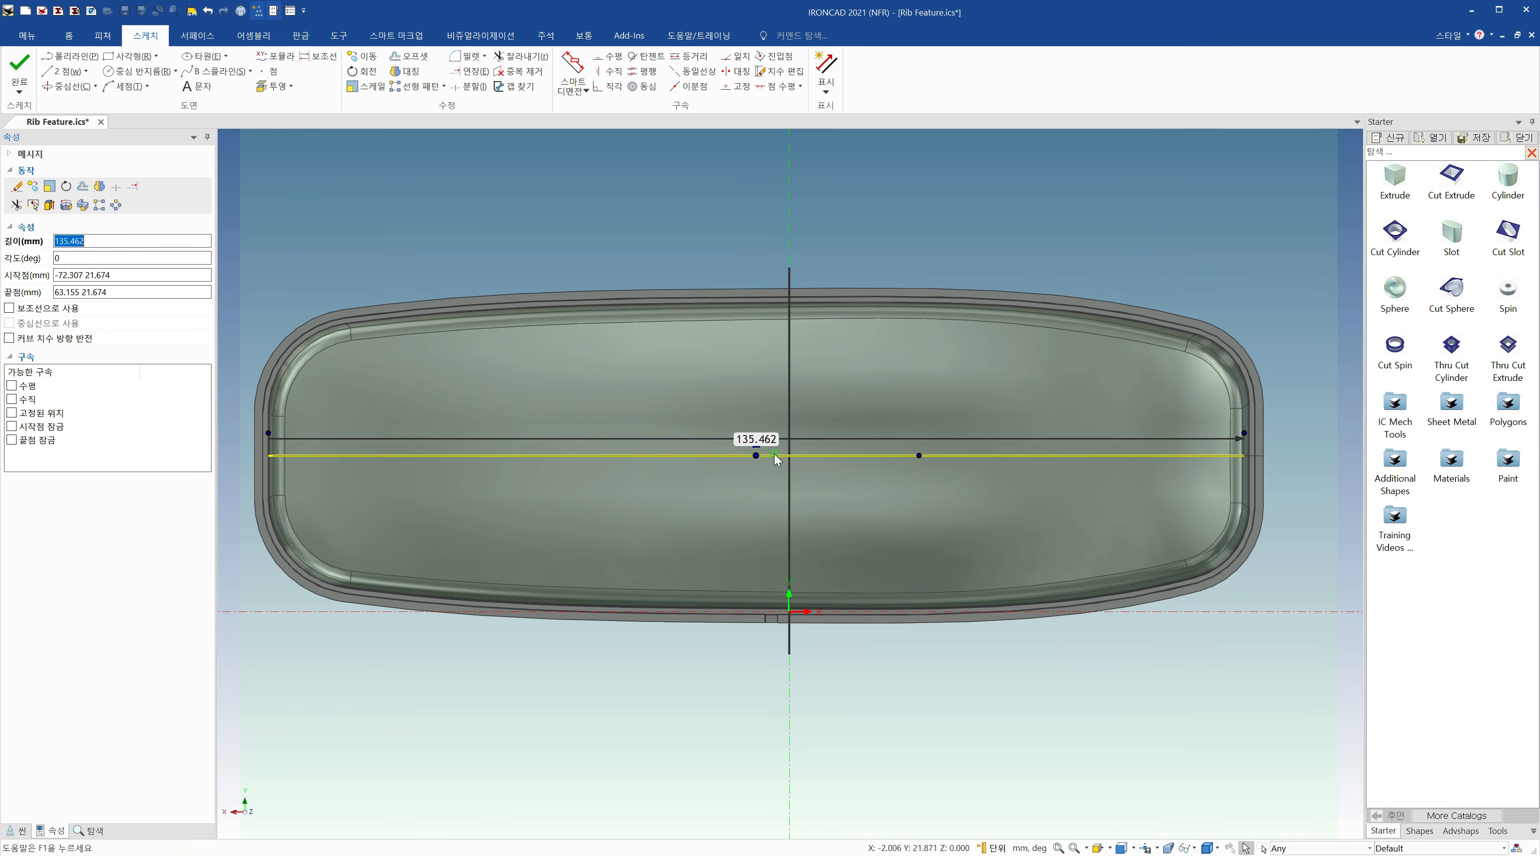
drag(774, 454, 773, 410)
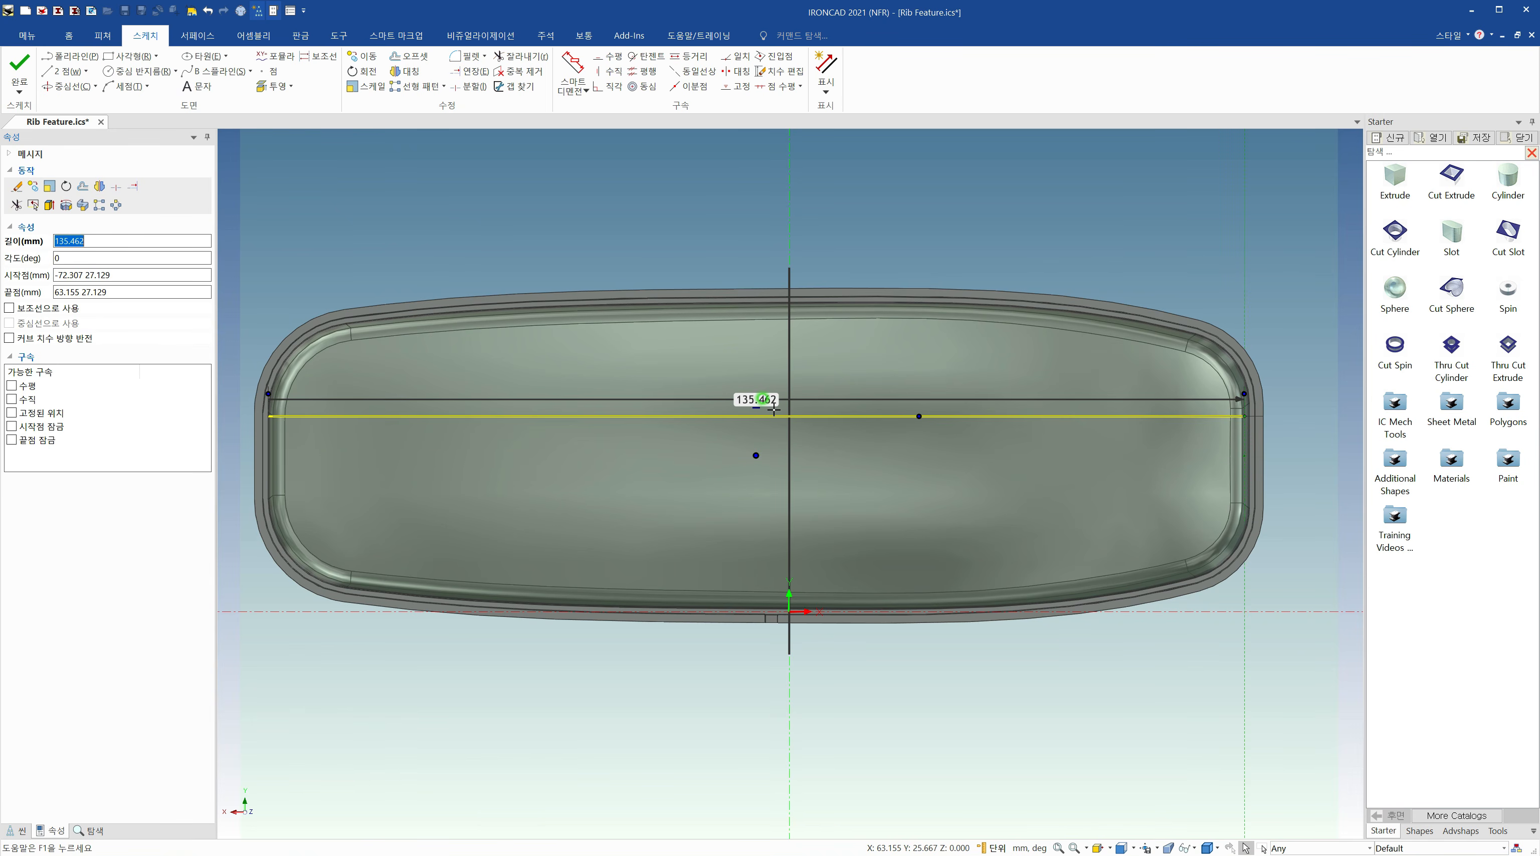
right_drag(774, 410, 774, 410)
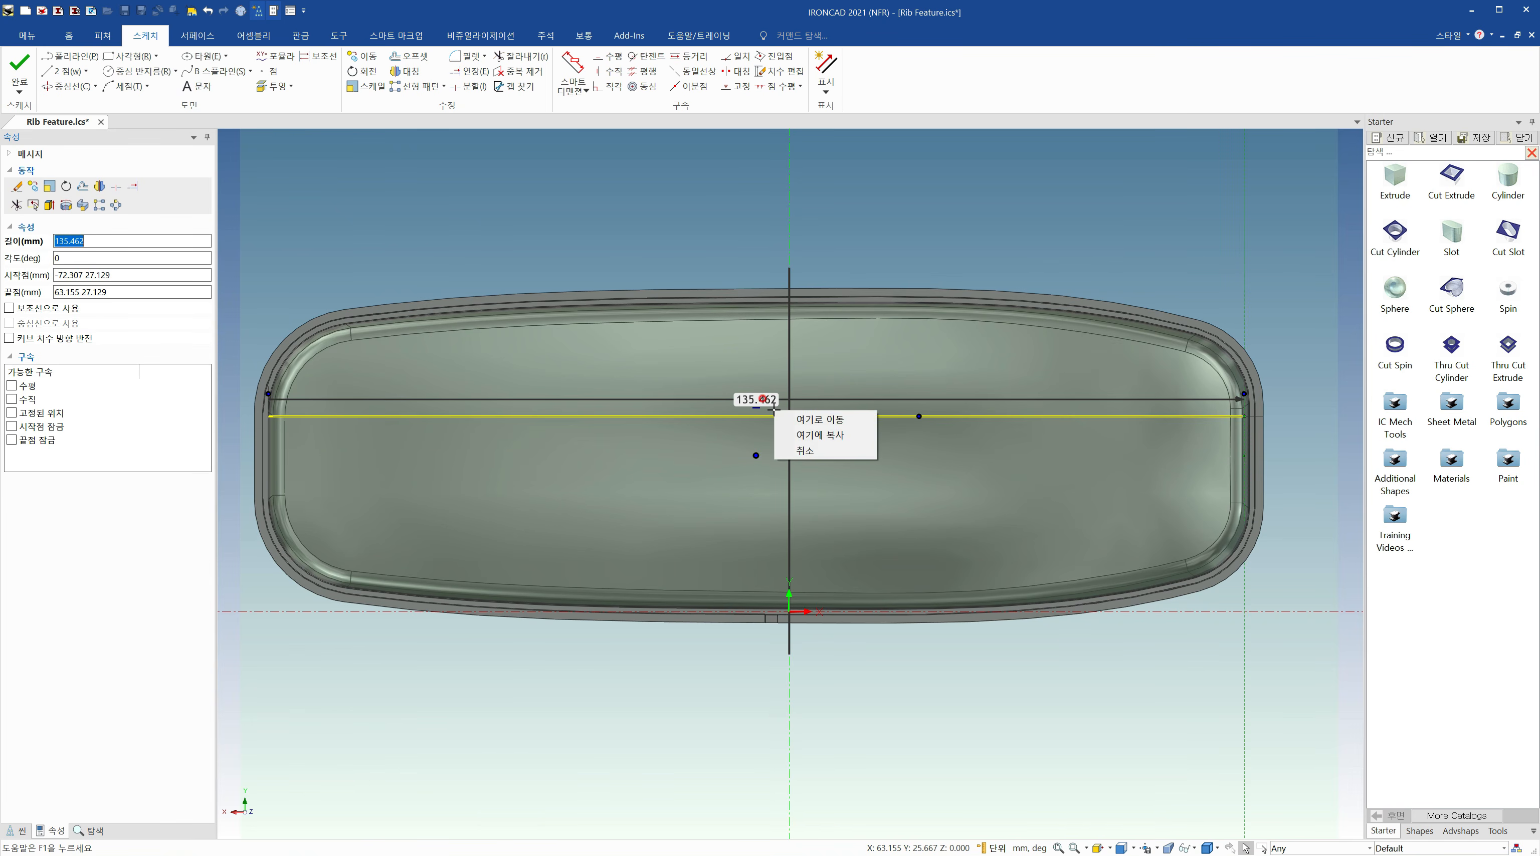
click(854, 432)
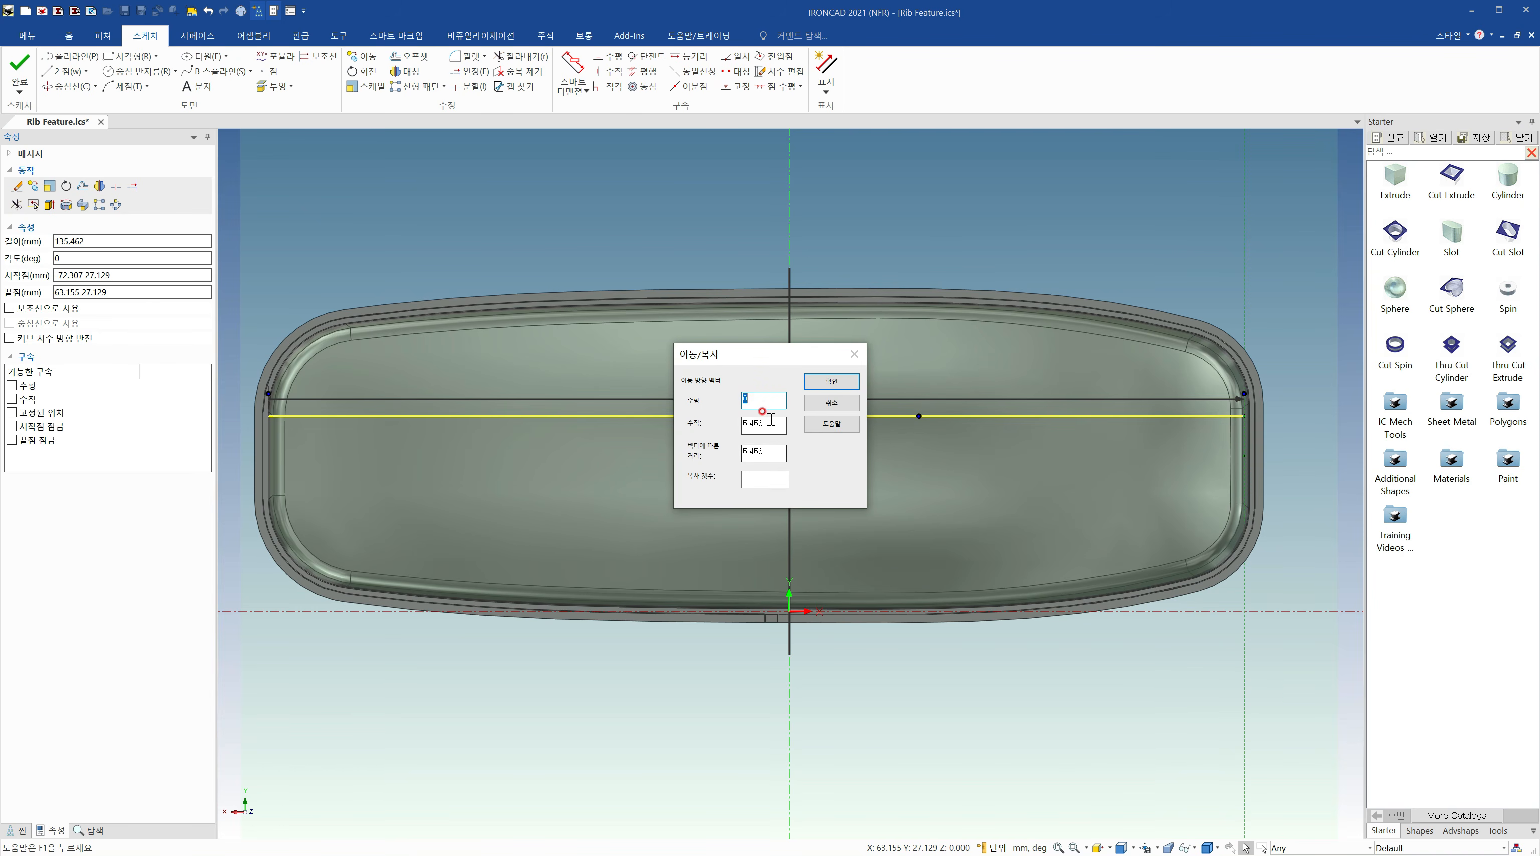
click(761, 401)
drag(768, 352, 1120, 369)
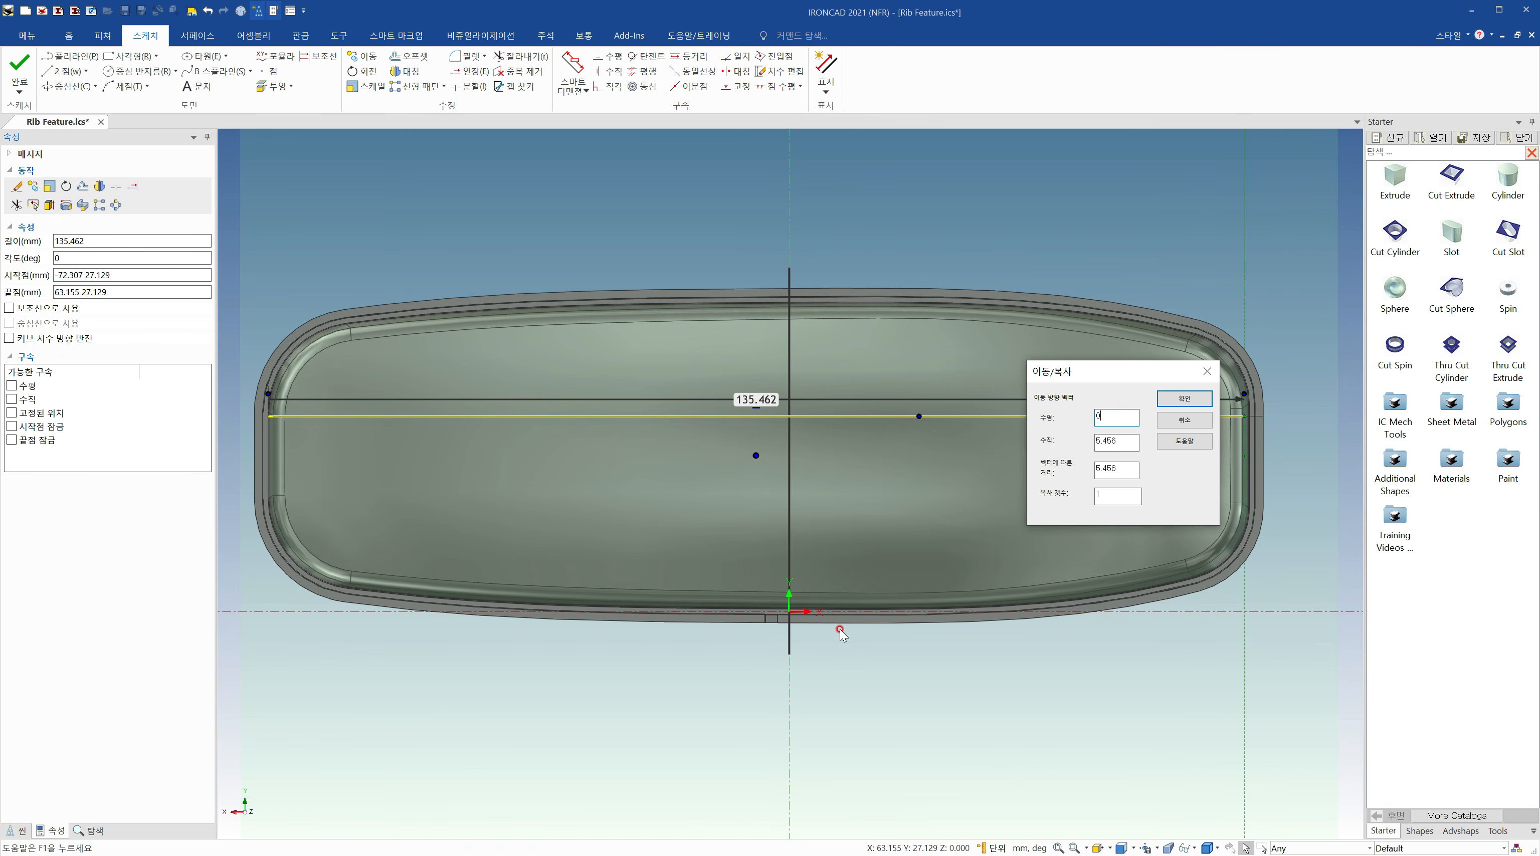
double_click(1132, 443)
text(15)
key(Tab)
key(Tab)
text(5)
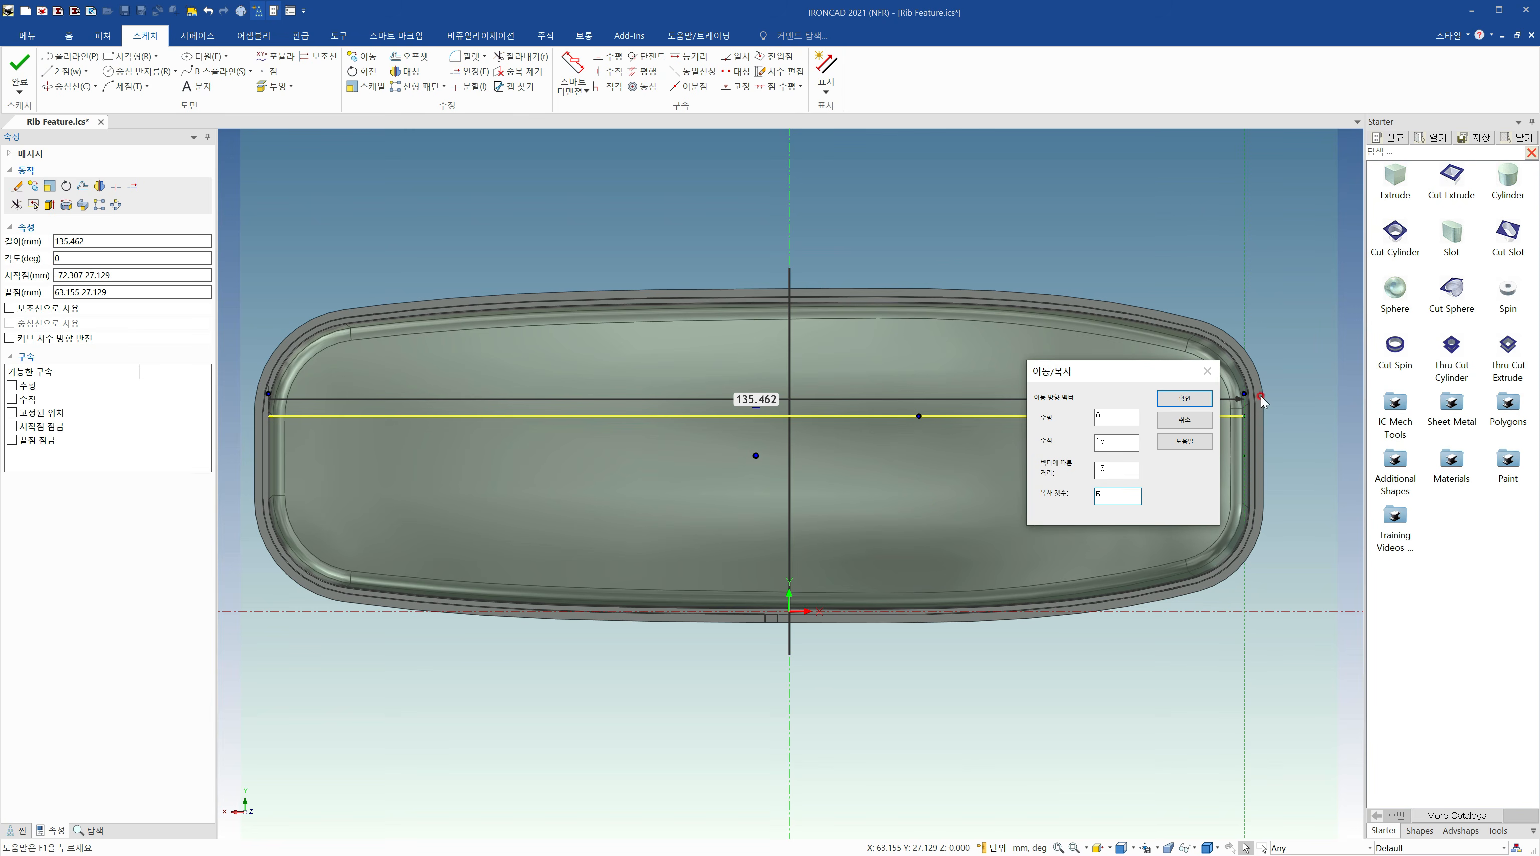
click(1185, 398)
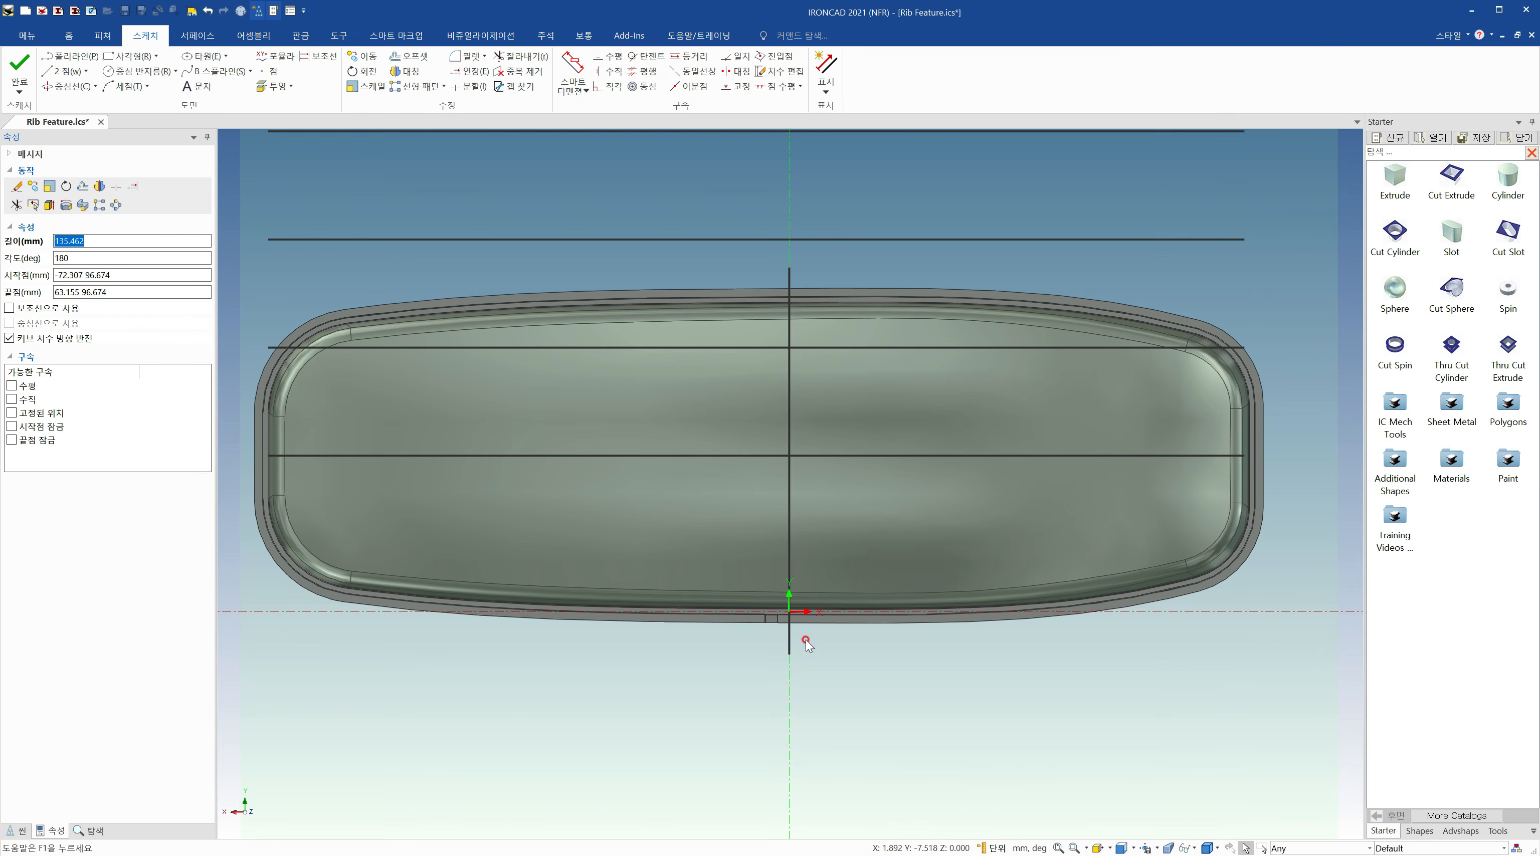
Delete all the copied horizontal lines above the original one
scroll(795, 480, down, 3)
scroll(779, 383, up, 4)
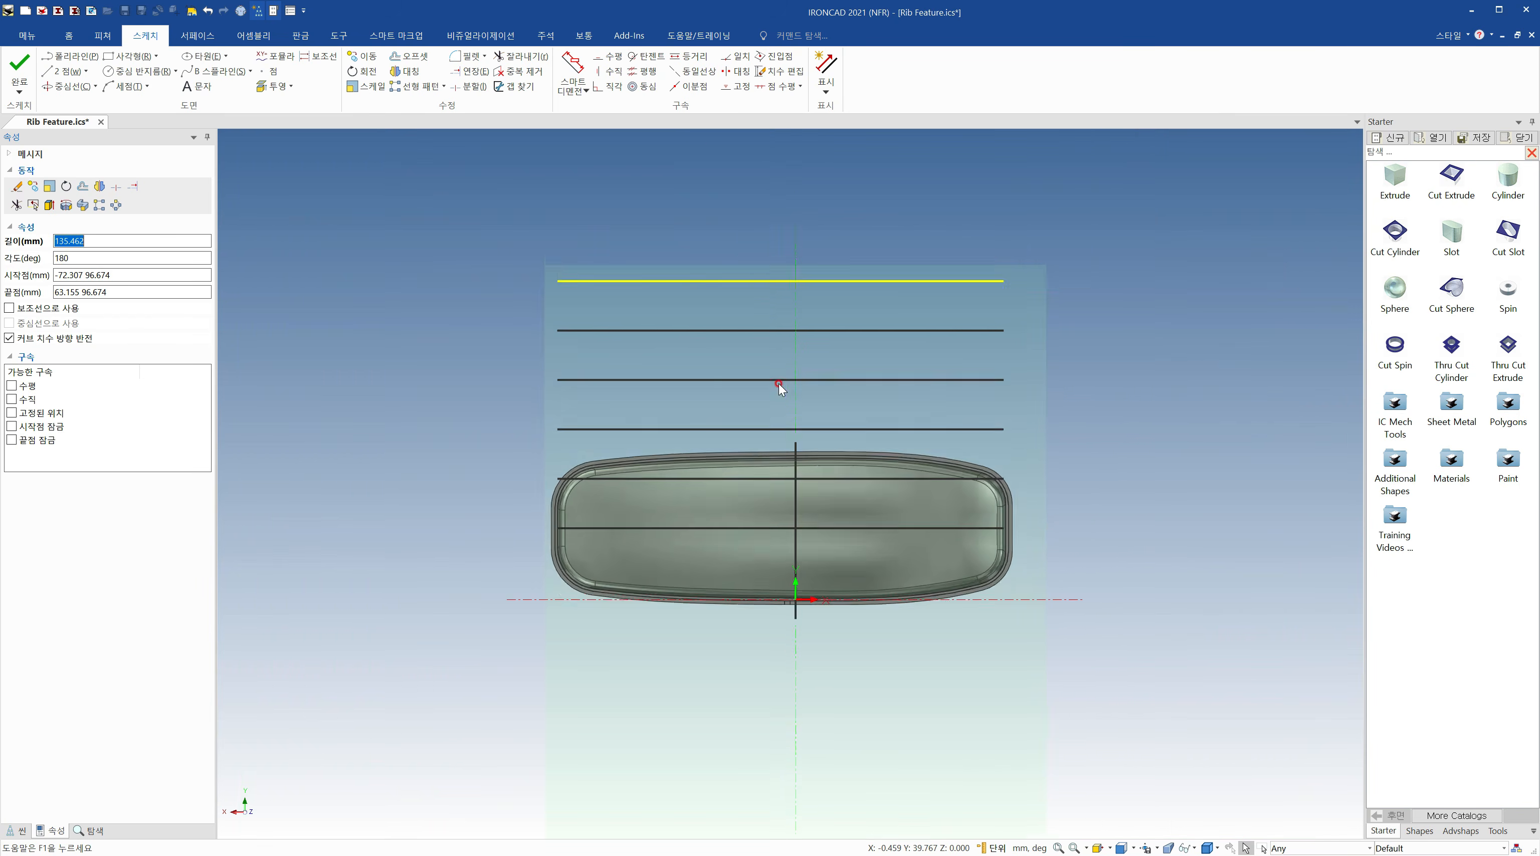
drag(1104, 480, 948, 169)
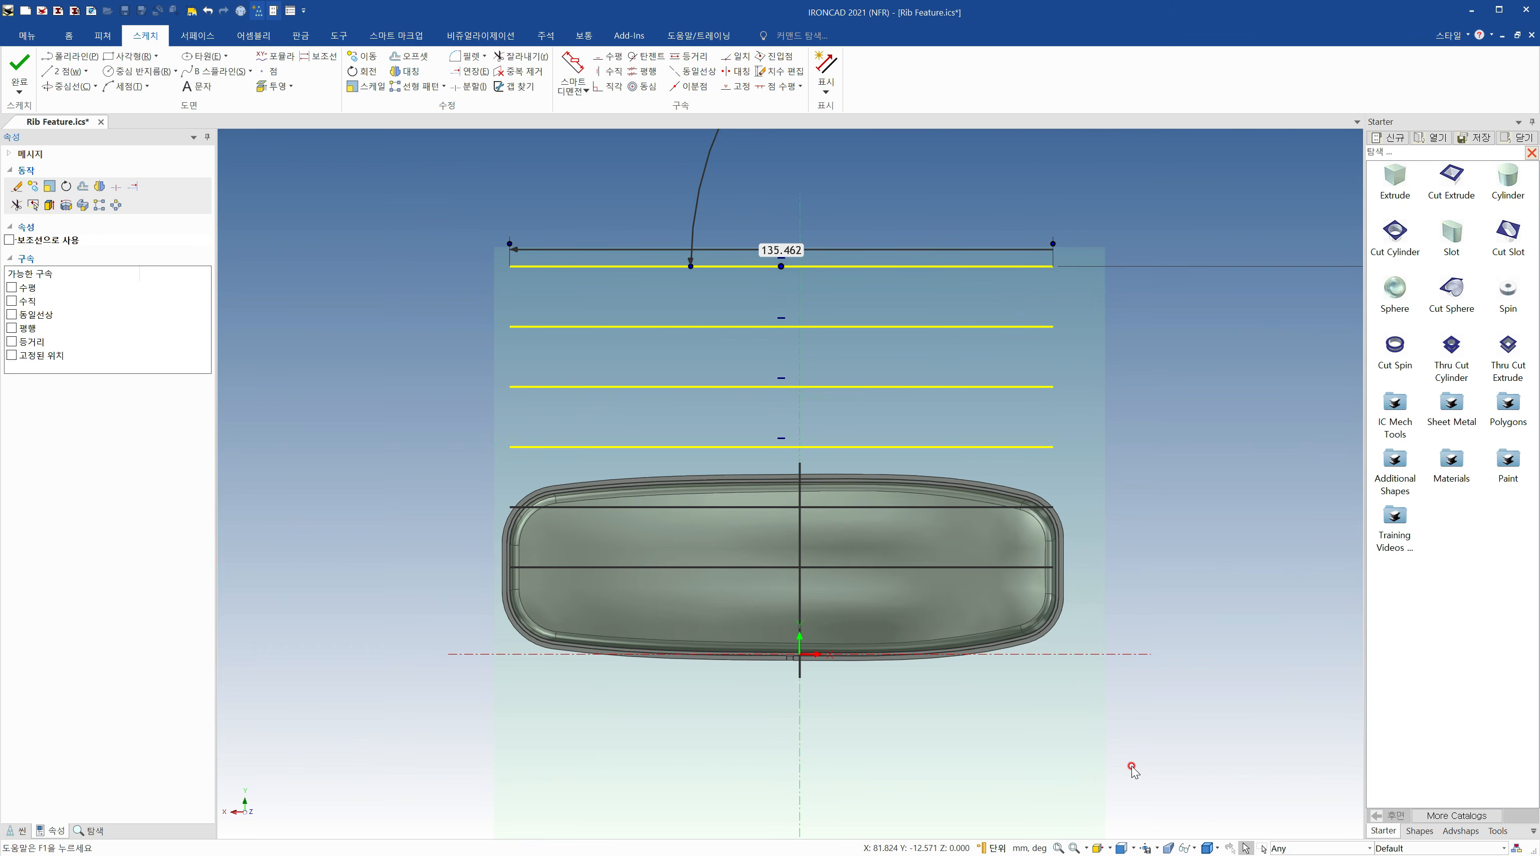
key(Delete)
scroll(816, 603, up, 2)
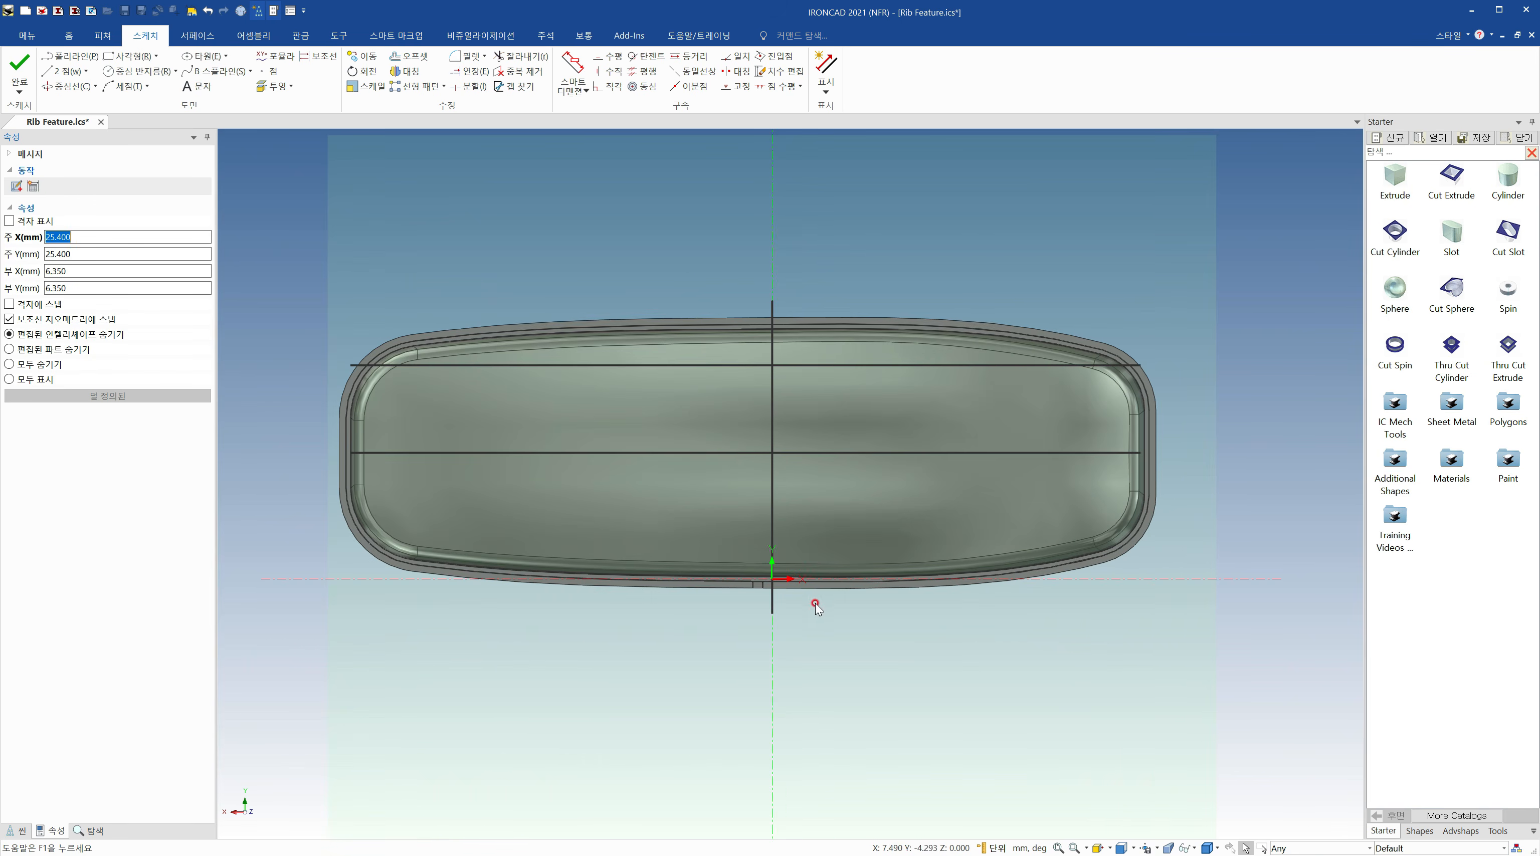
click(705, 364)
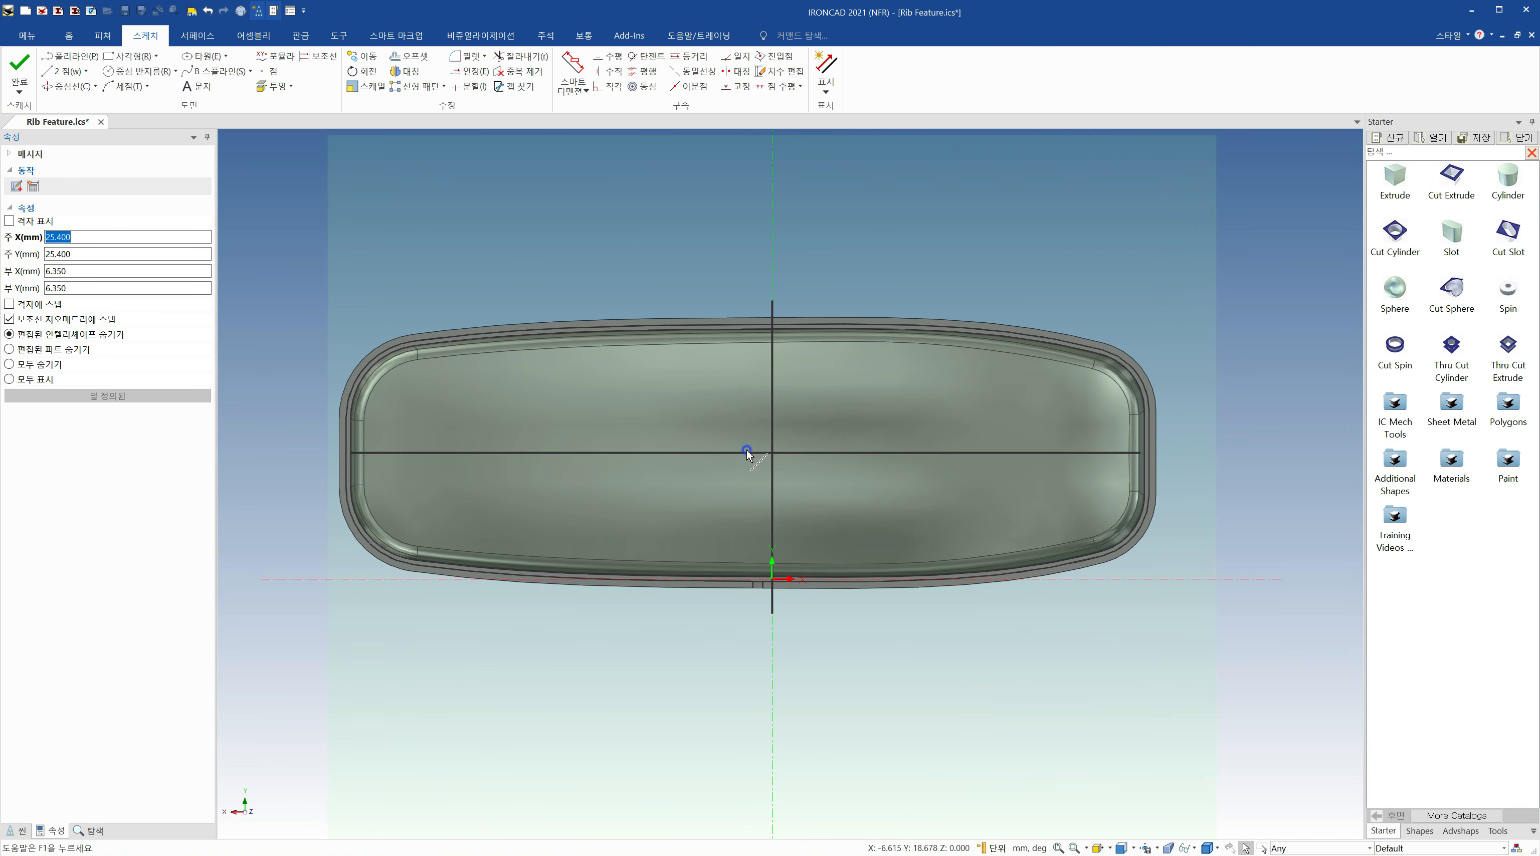
Offset the horizontal line by 8 mm in both directions with two copies on each side
click(714, 454)
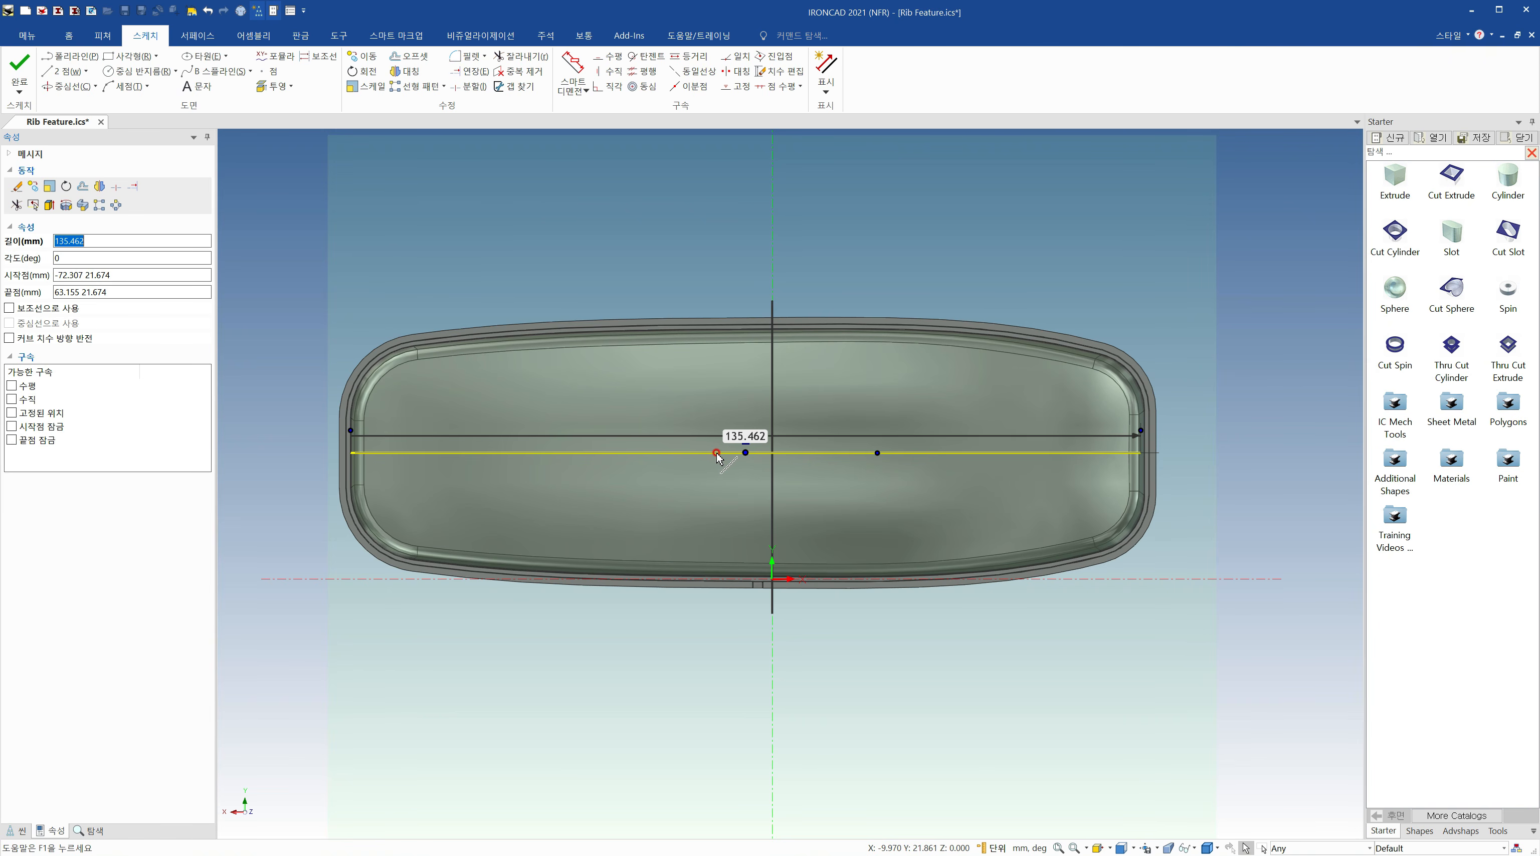
click(567, 272)
click(405, 61)
click(527, 451)
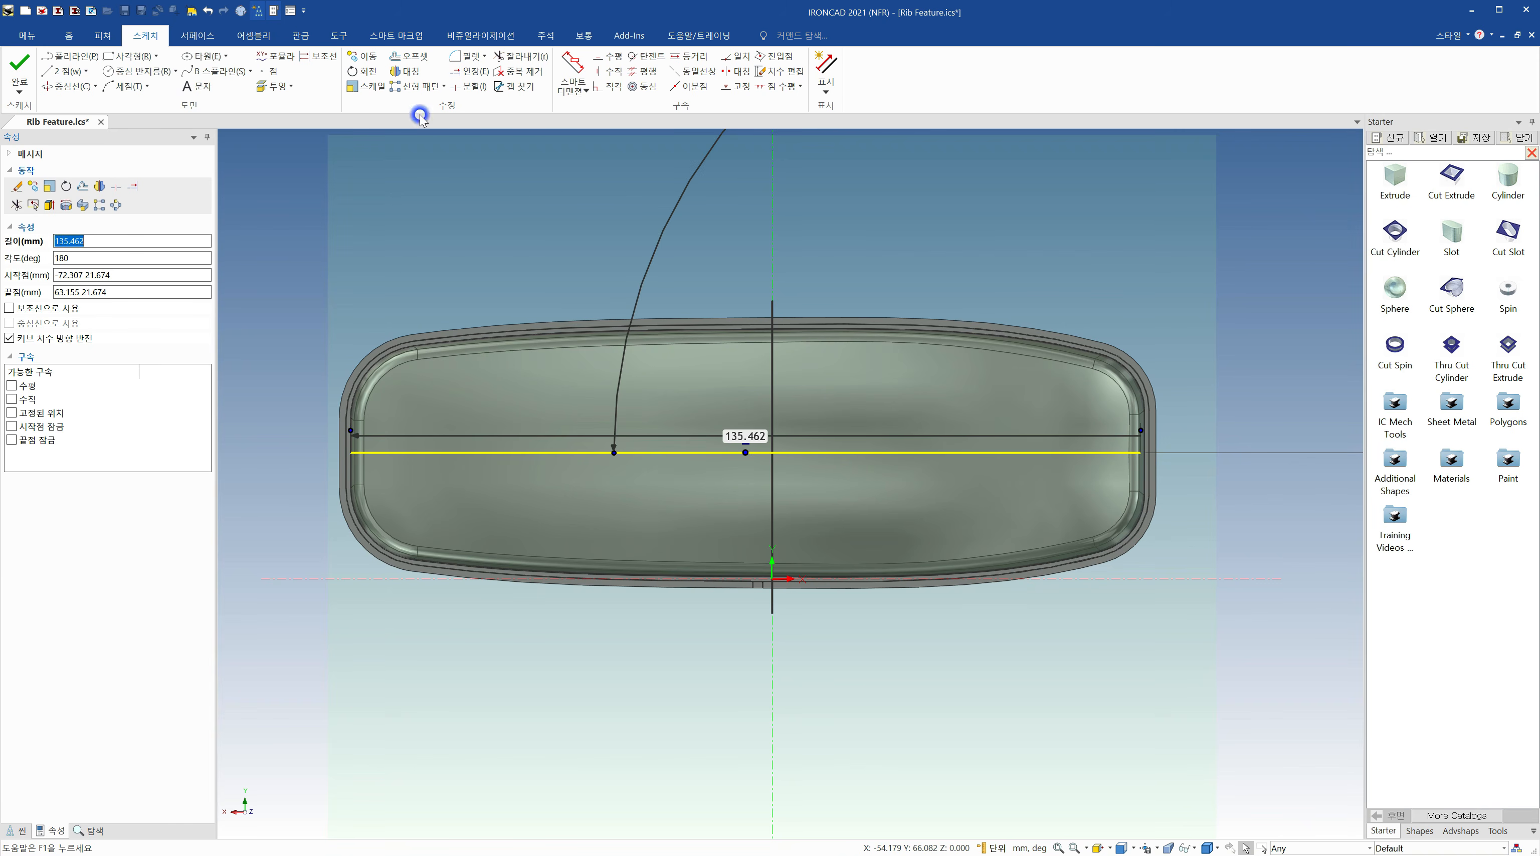
click(409, 56)
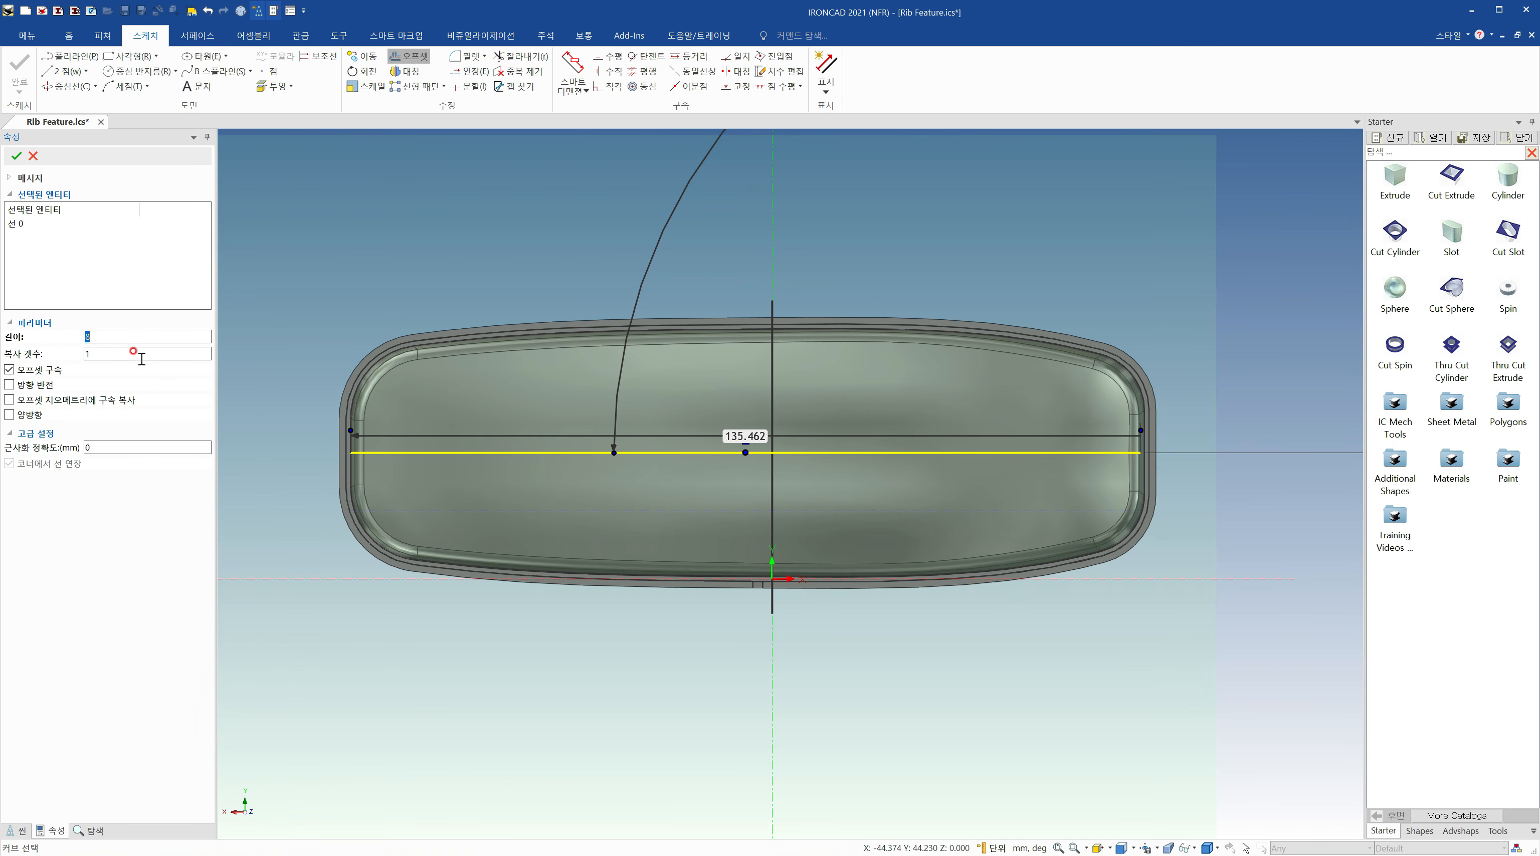
key(Tab)
text(2)
click(405, 234)
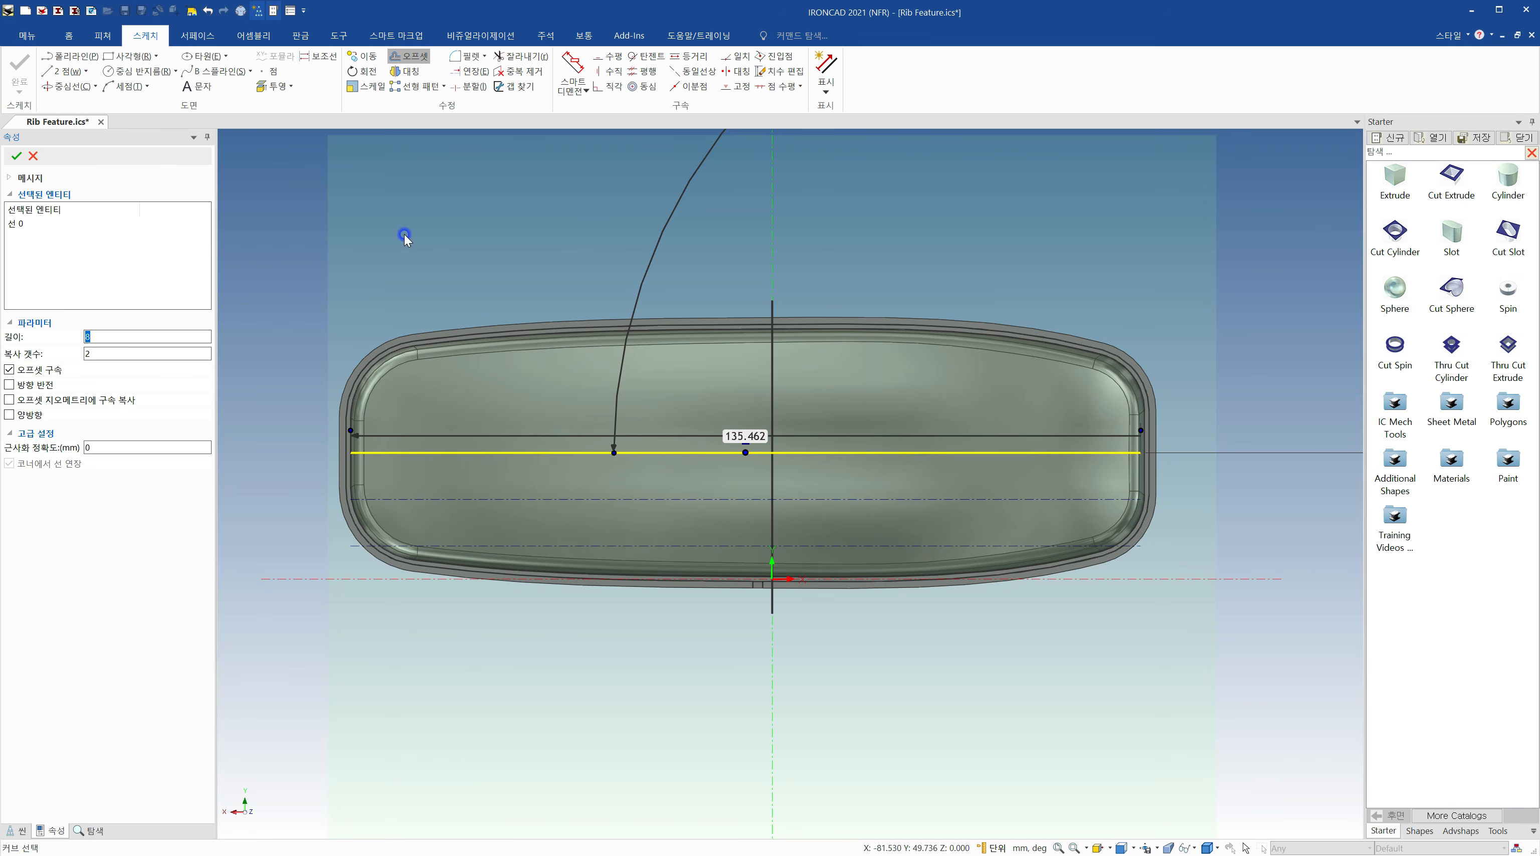
scroll(635, 537, up, 3)
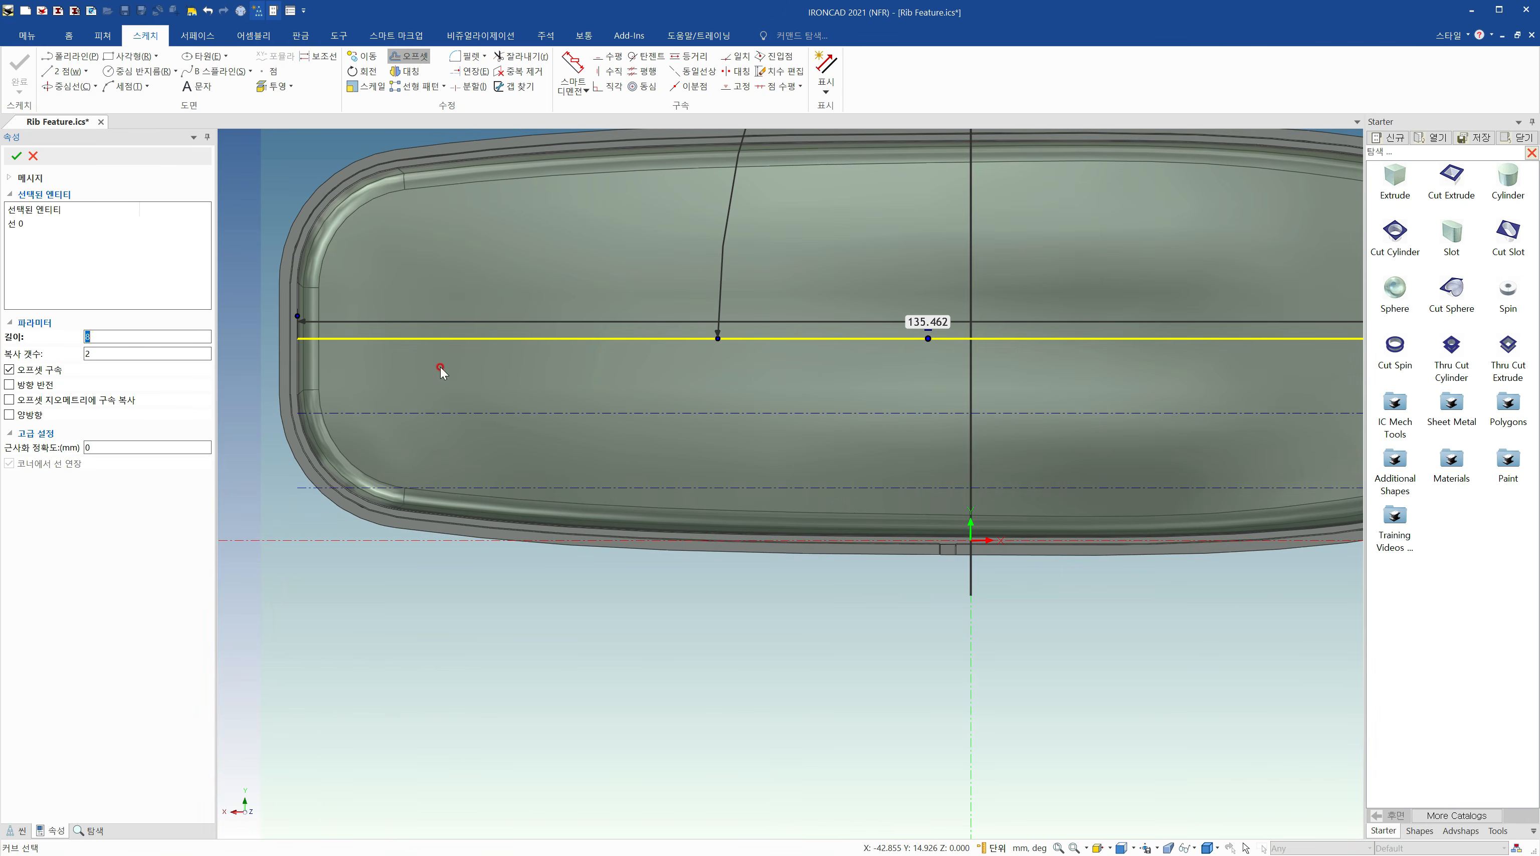
click(10, 415)
click(16, 155)
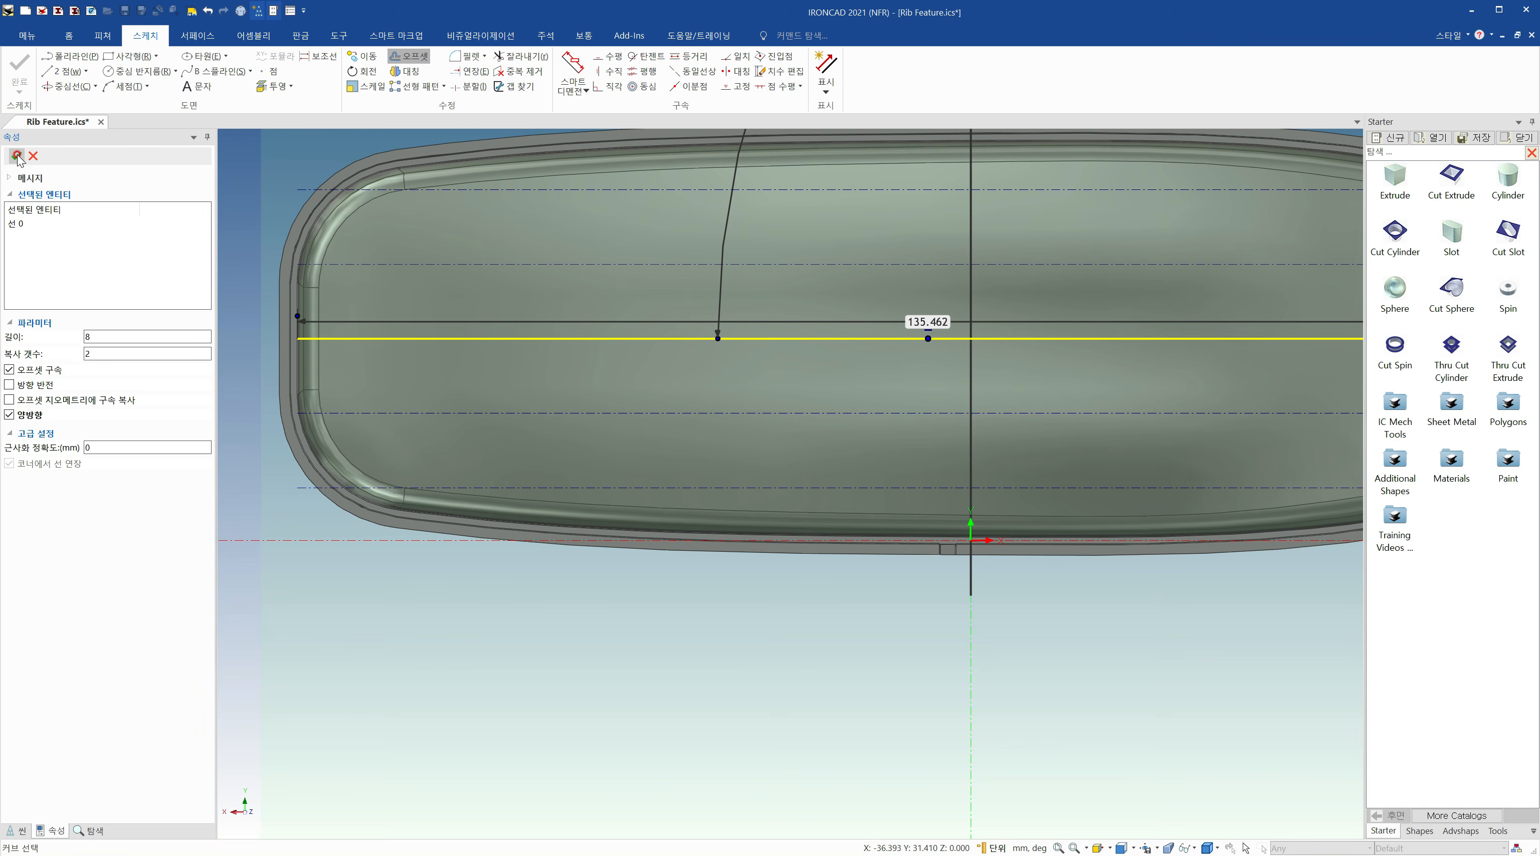
scroll(842, 413, down, 1)
scroll(844, 410, down, 3)
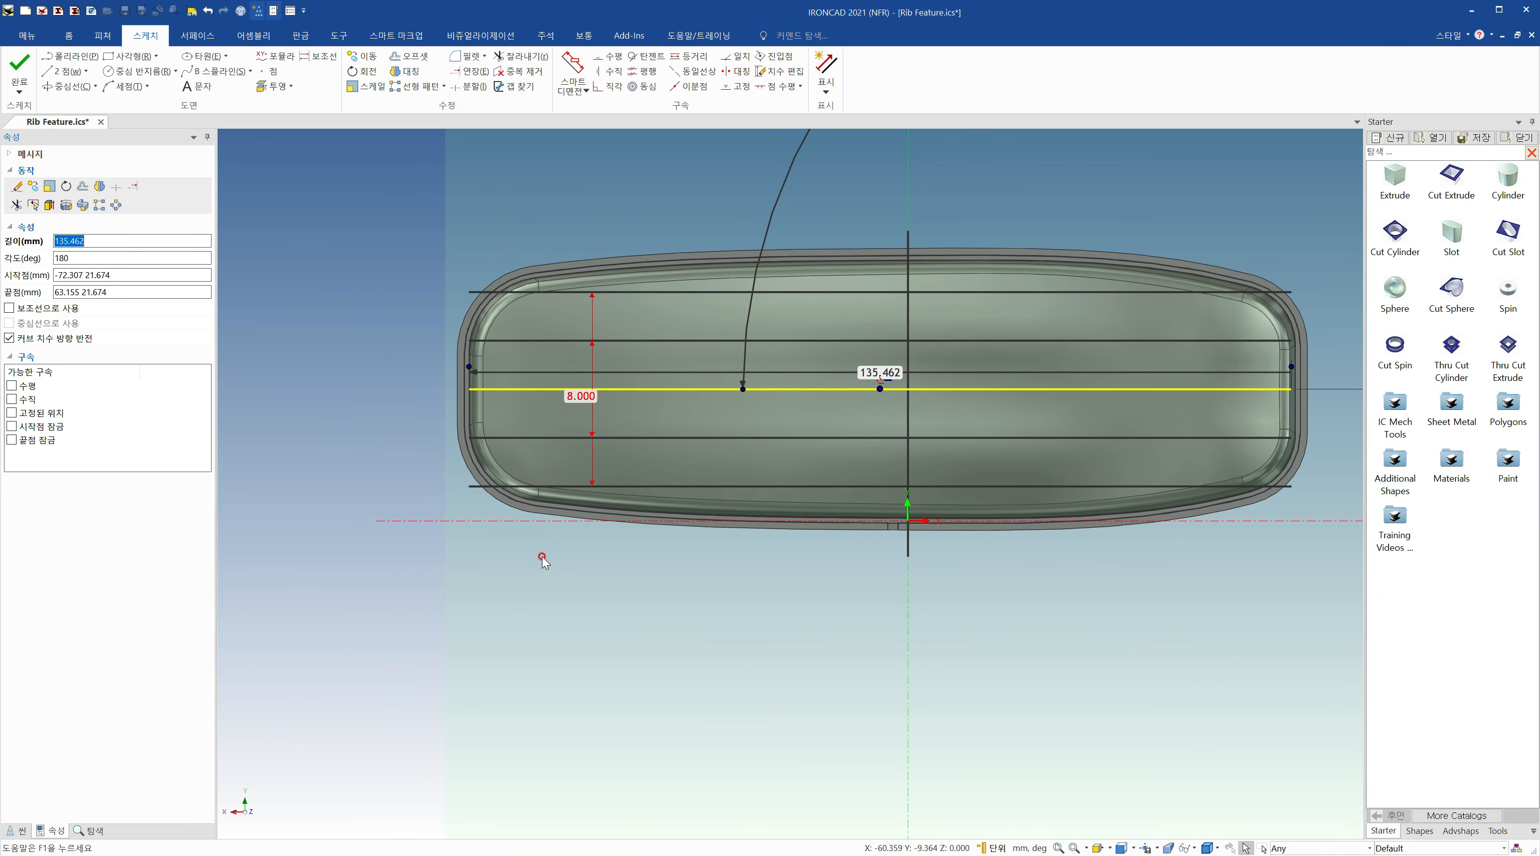
click(60, 70)
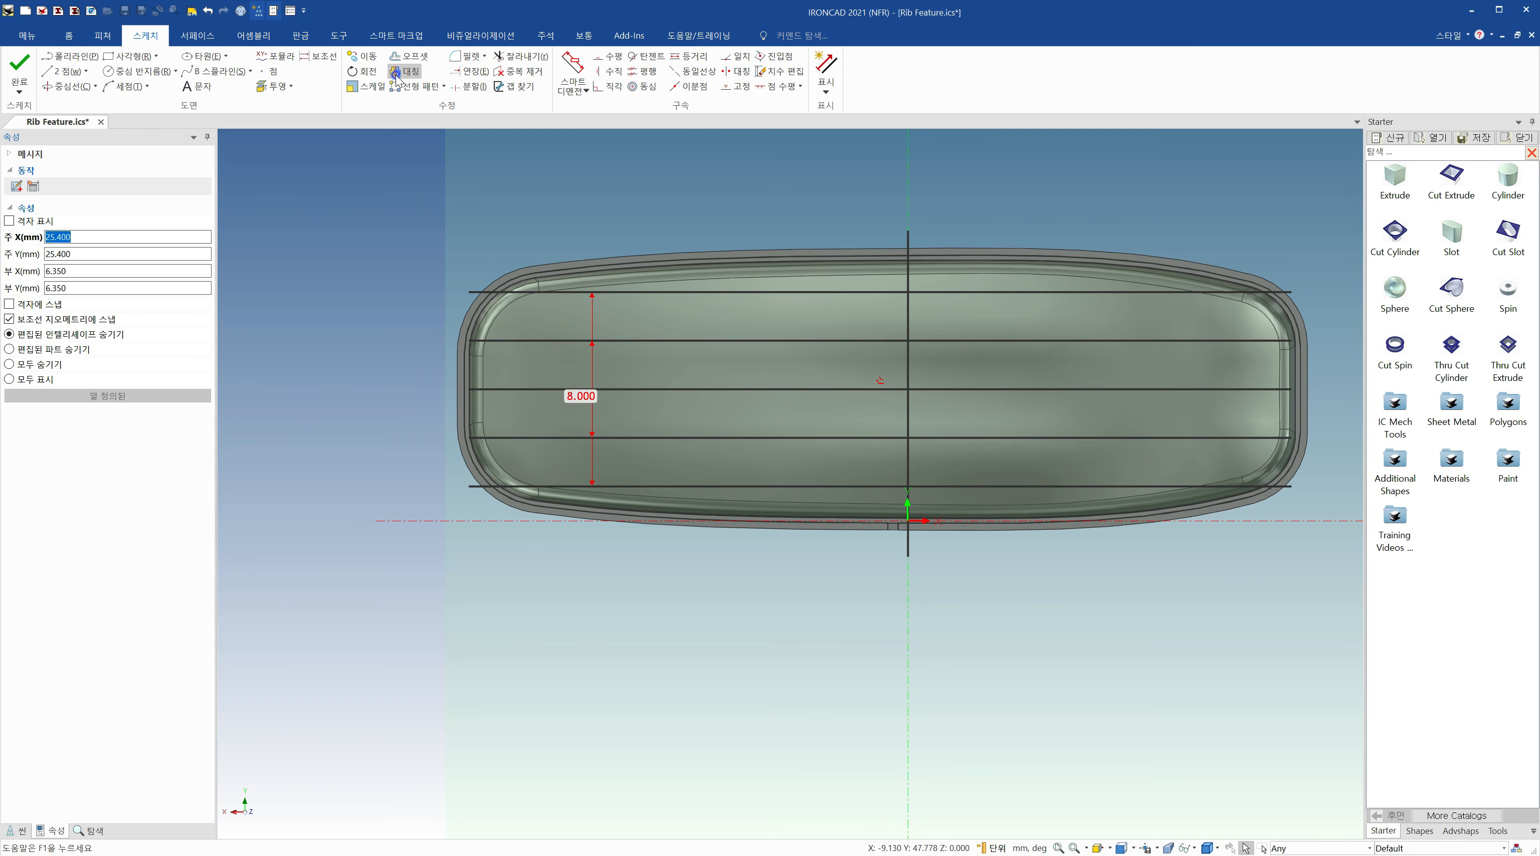
click(406, 71)
click(907, 314)
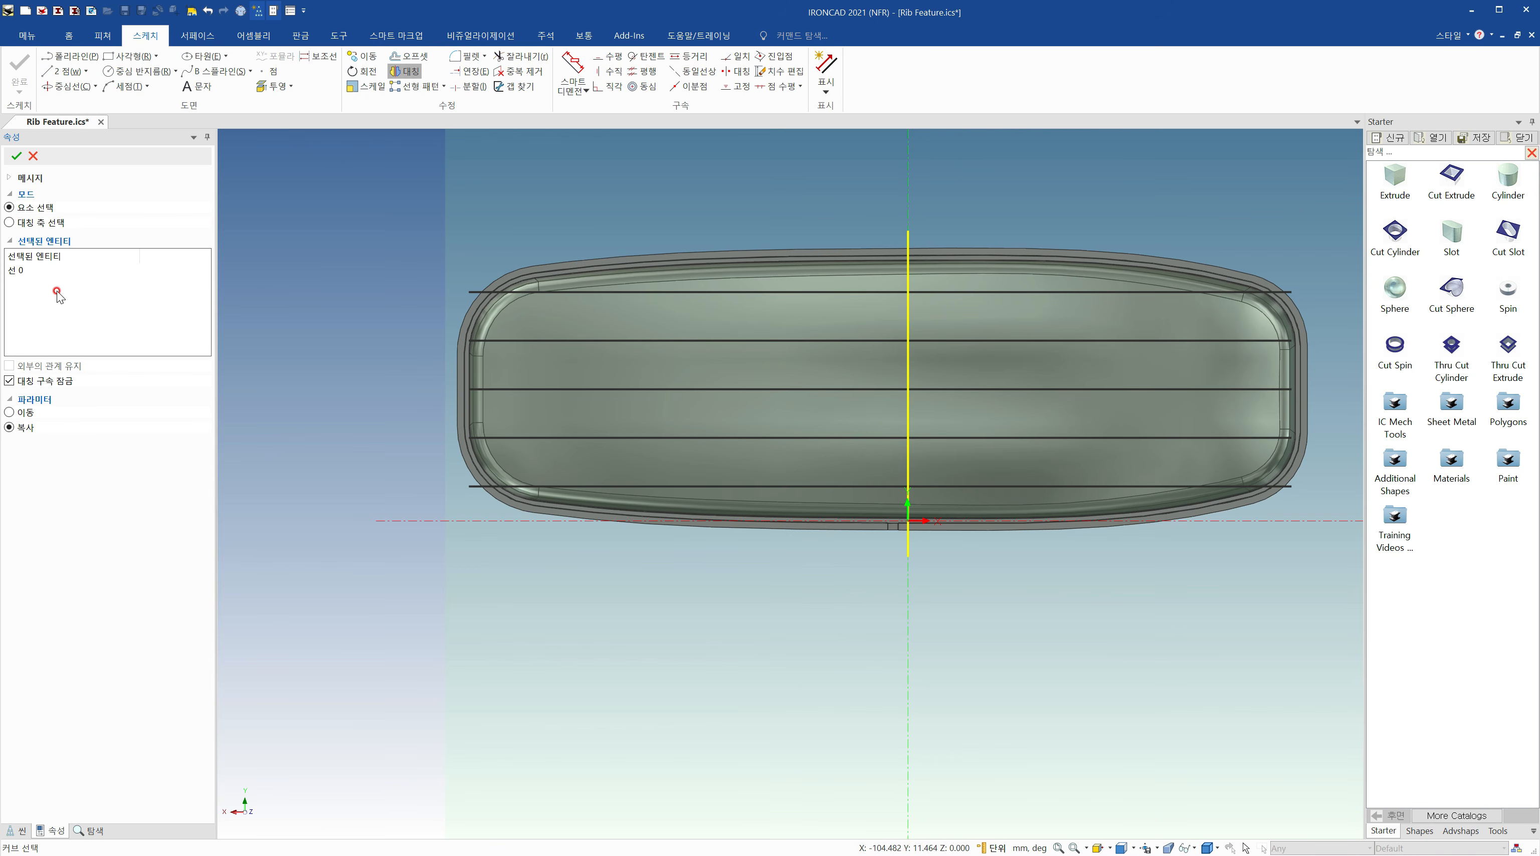
click(32, 157)
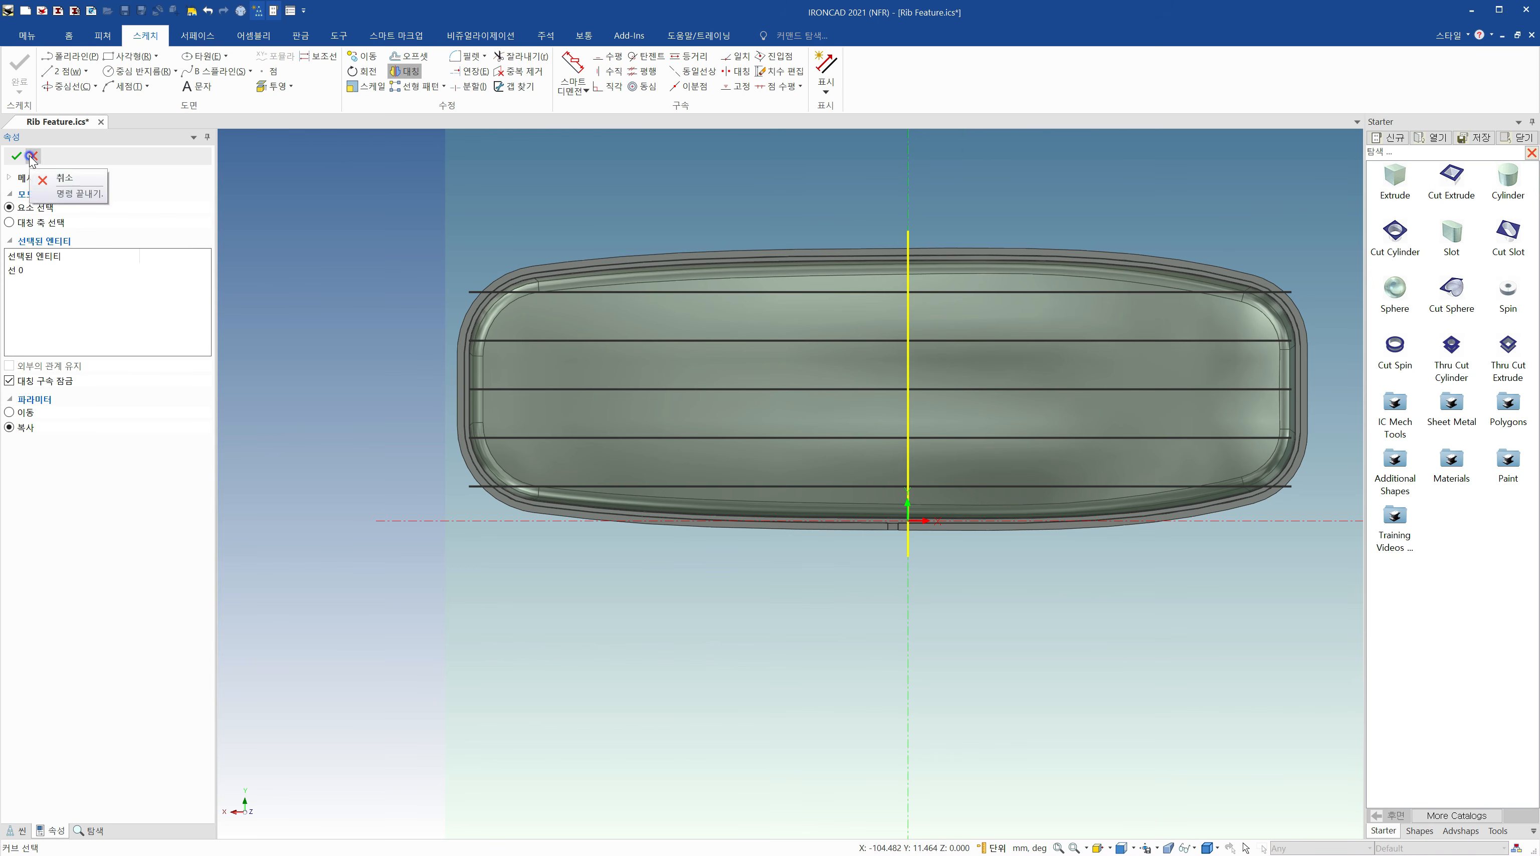
Offset the vertical line by 15 mm in both directions with four copies on each side
click(413, 56)
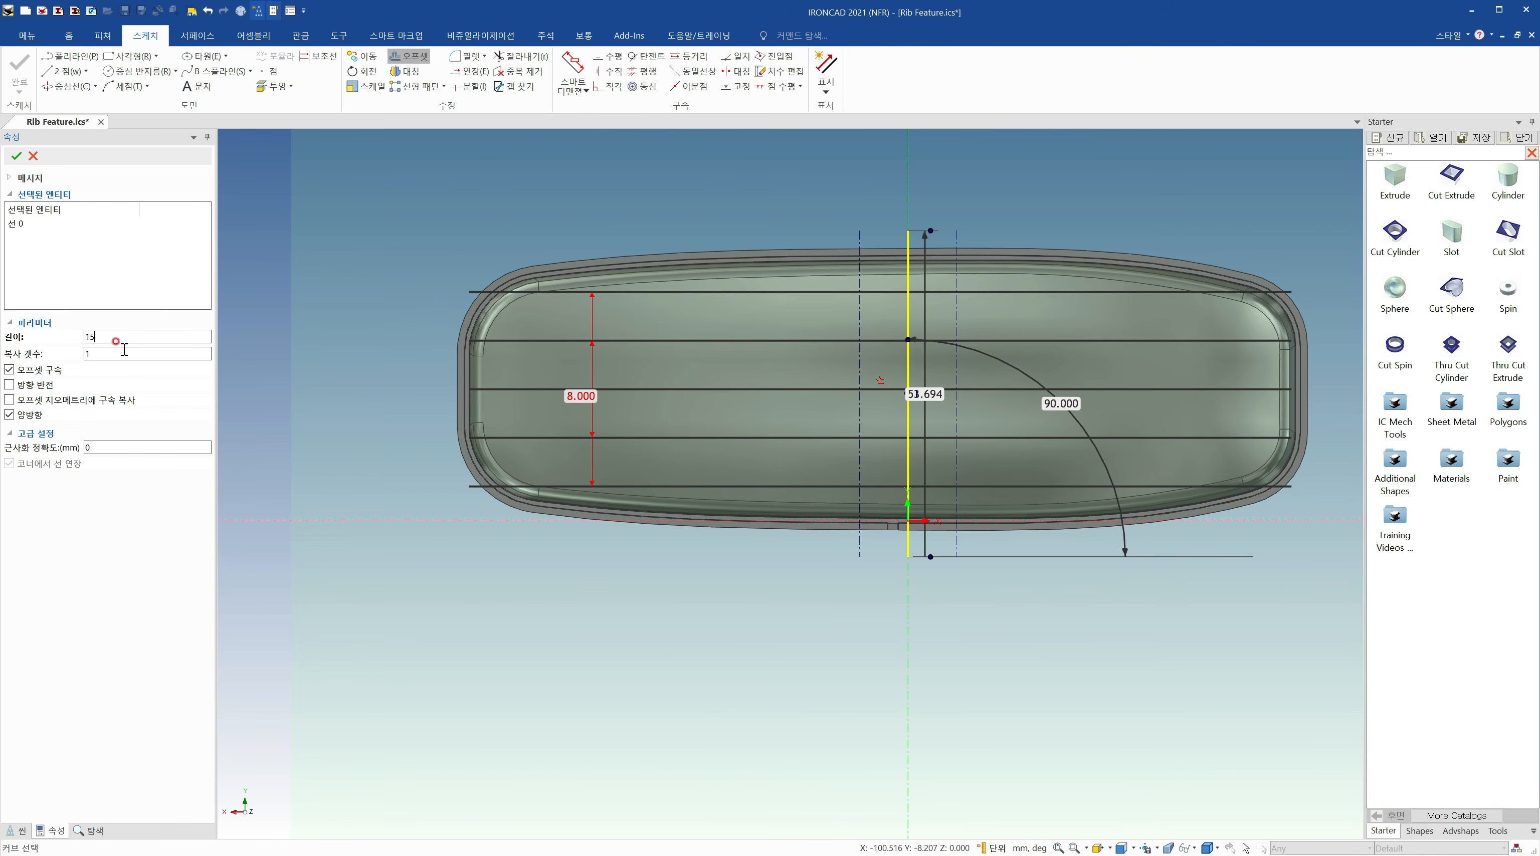
key(Tab)
text(3)
key(shift+Tab)
drag(126, 352, 28, 357)
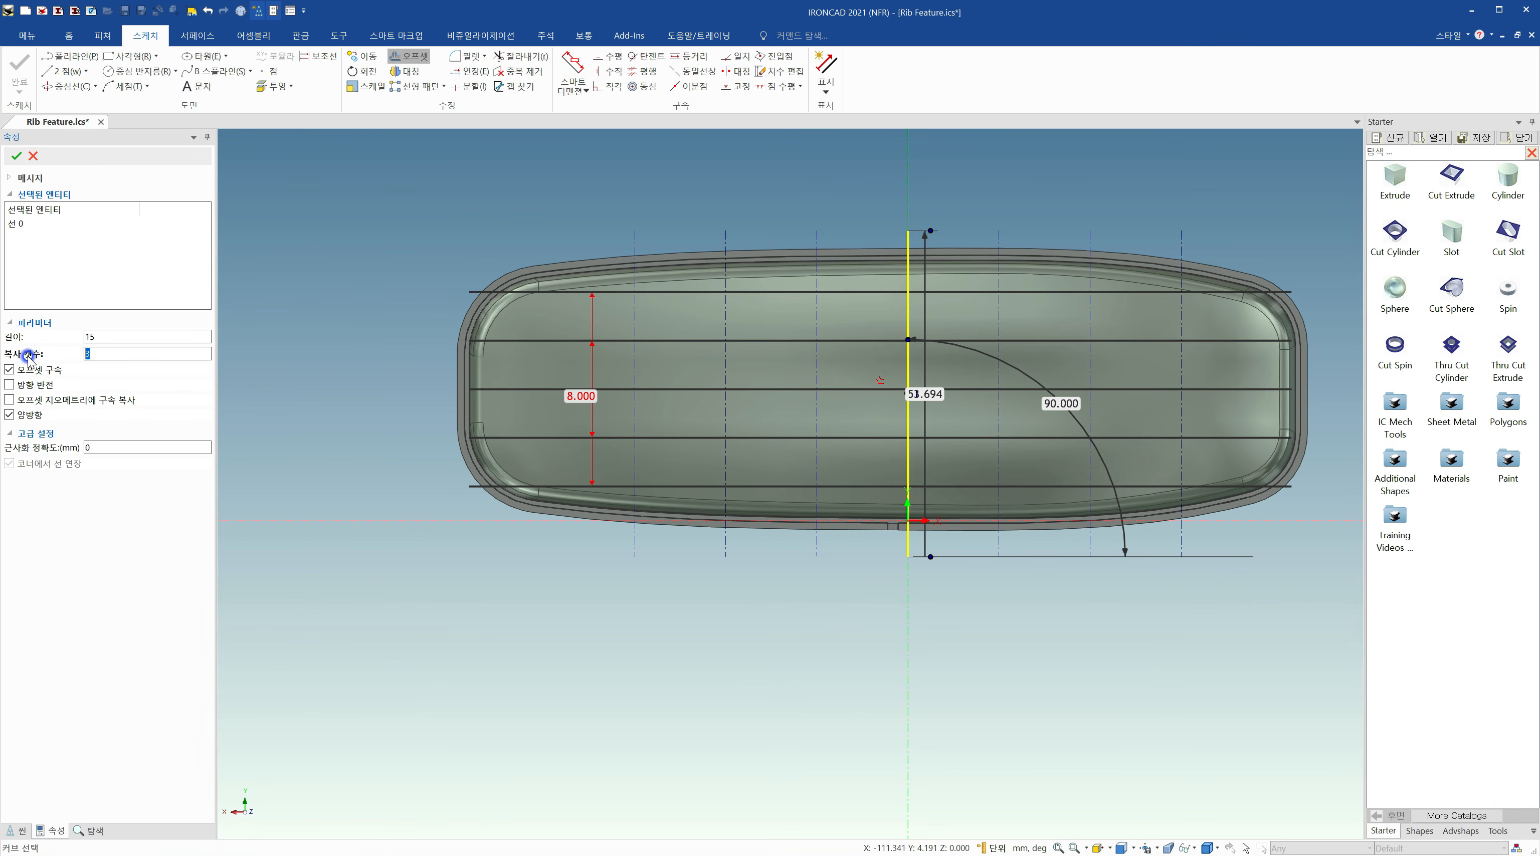
text(4)
key(shift+Tab)
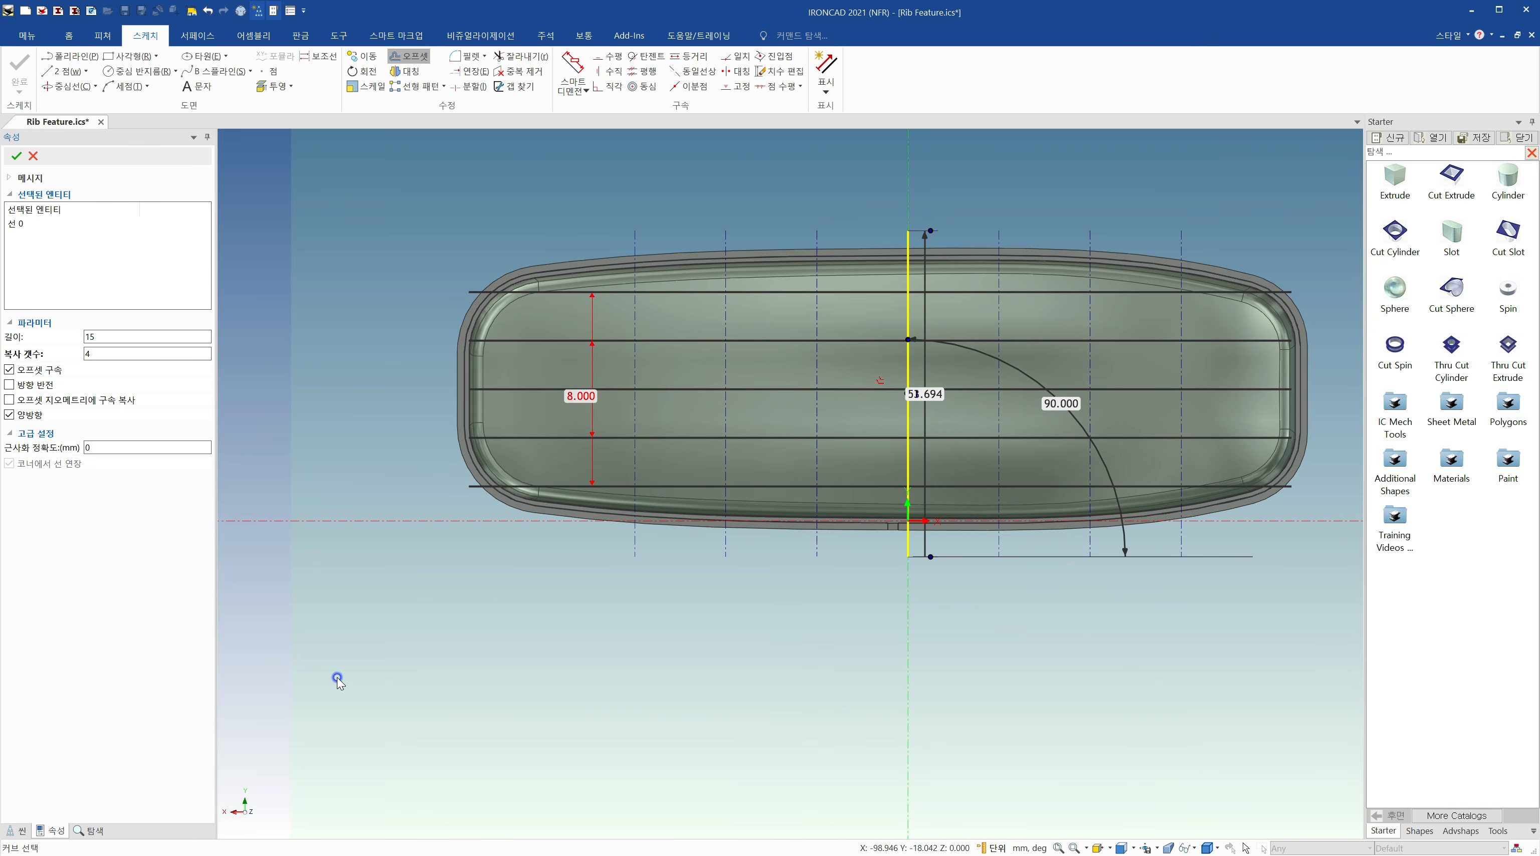
click(16, 156)
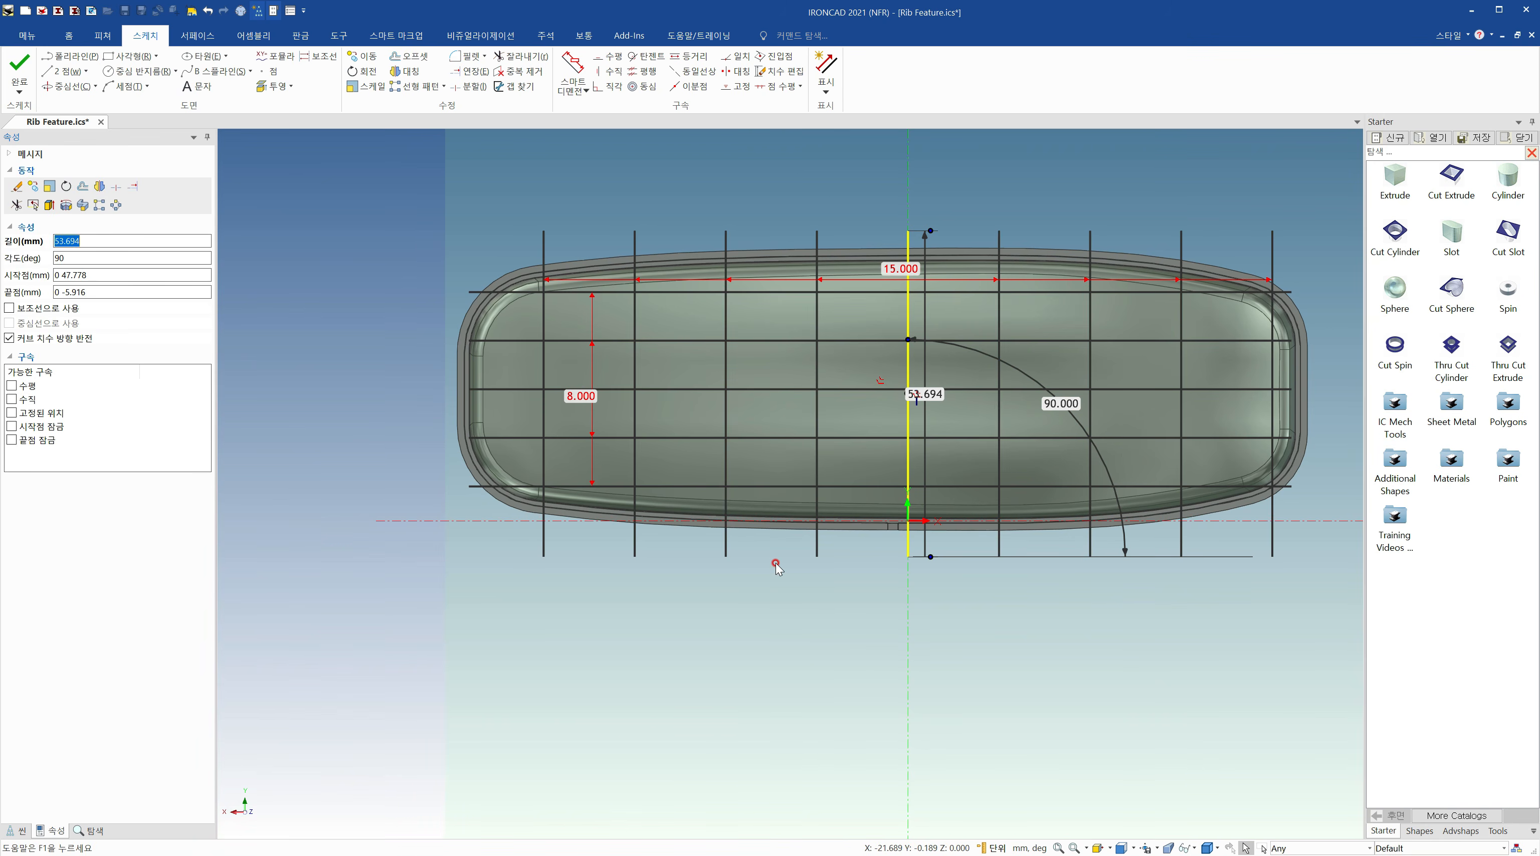
Delete the outermost vertical line at the cover's right end
shift+middle_drag(1250, 444, 1142, 455)
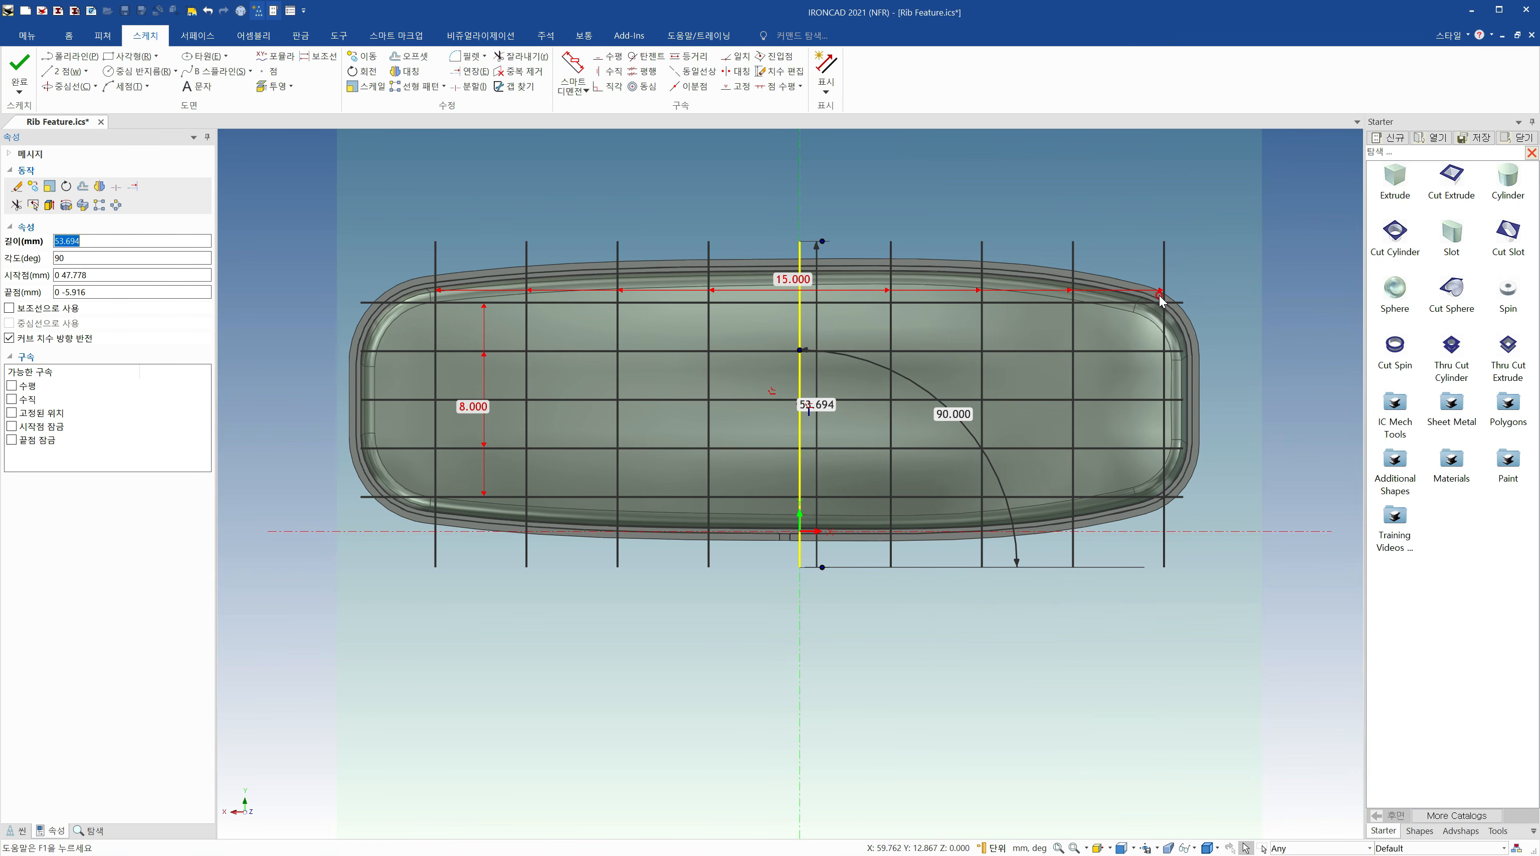
drag(1245, 624, 1151, 553)
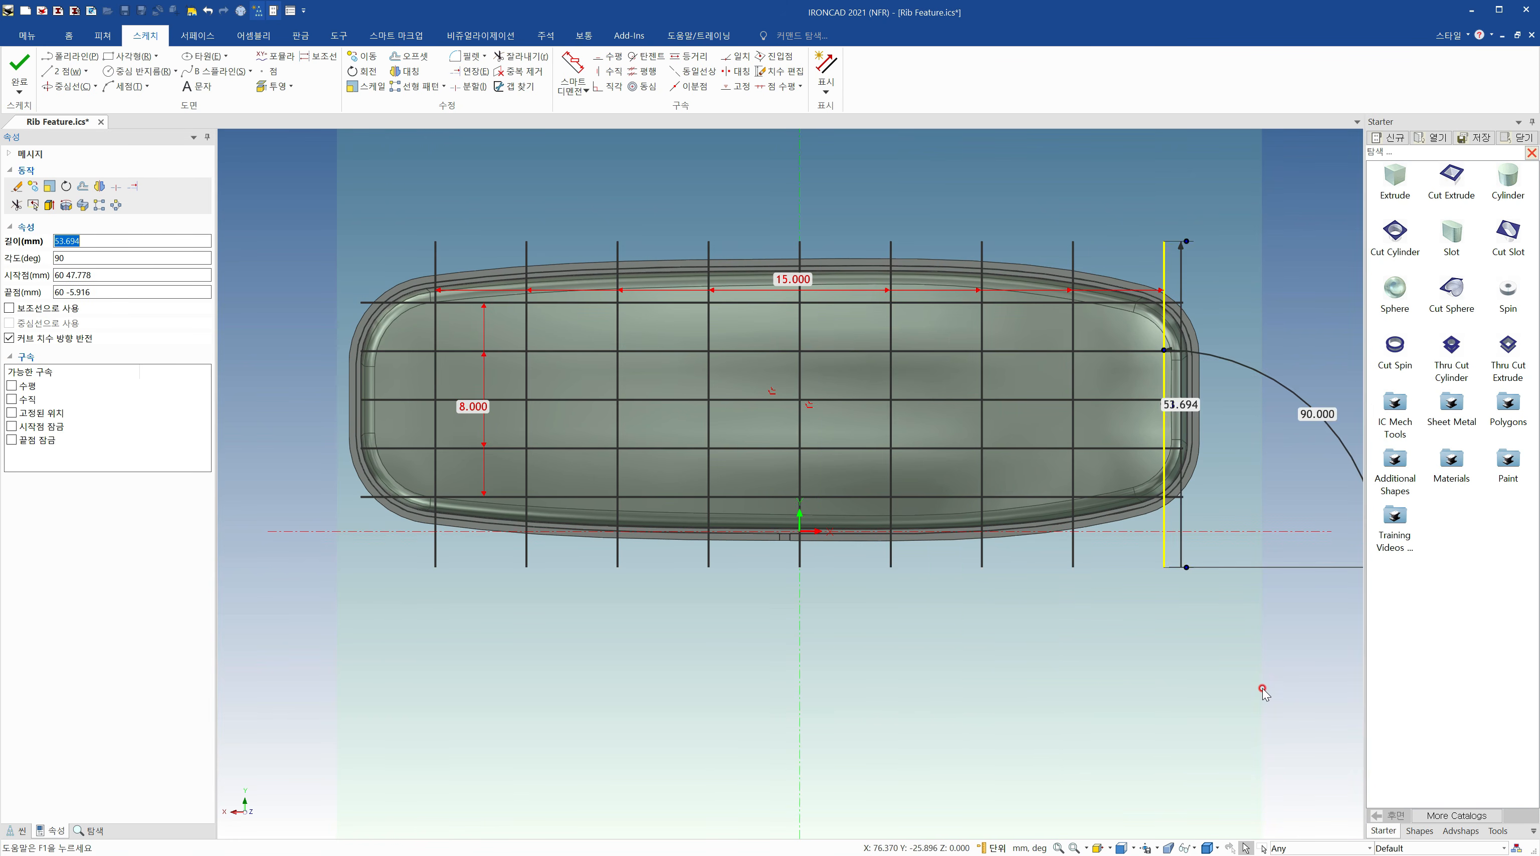
key(Delete)
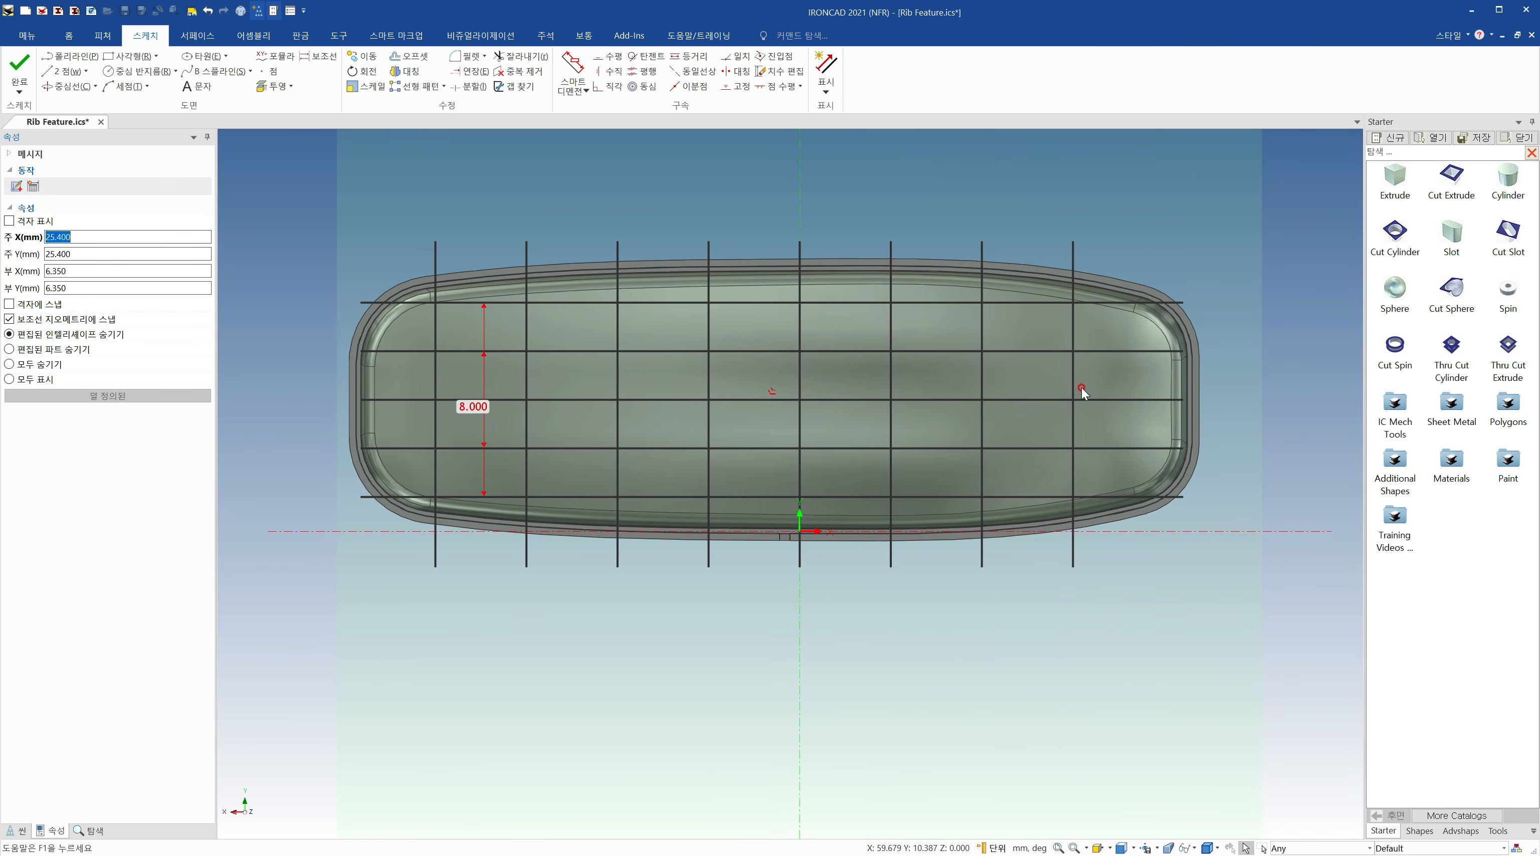
Move the rightmost remaining vertical line 5 mm horizontally toward the cover's right end
drag(1073, 379, 1107, 379)
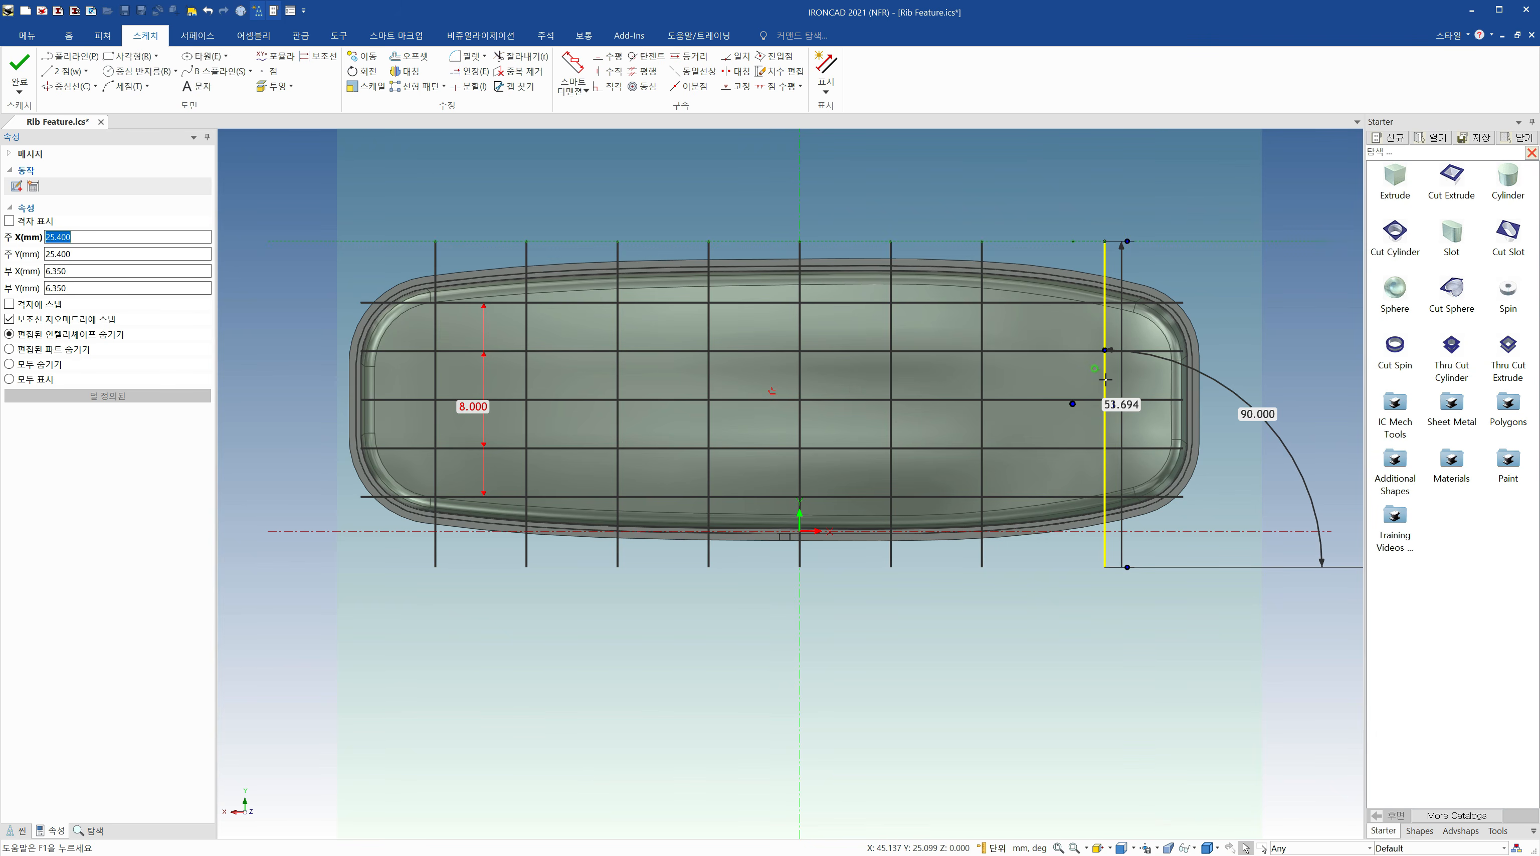
right_drag(1106, 379, 1106, 379)
click(1172, 387)
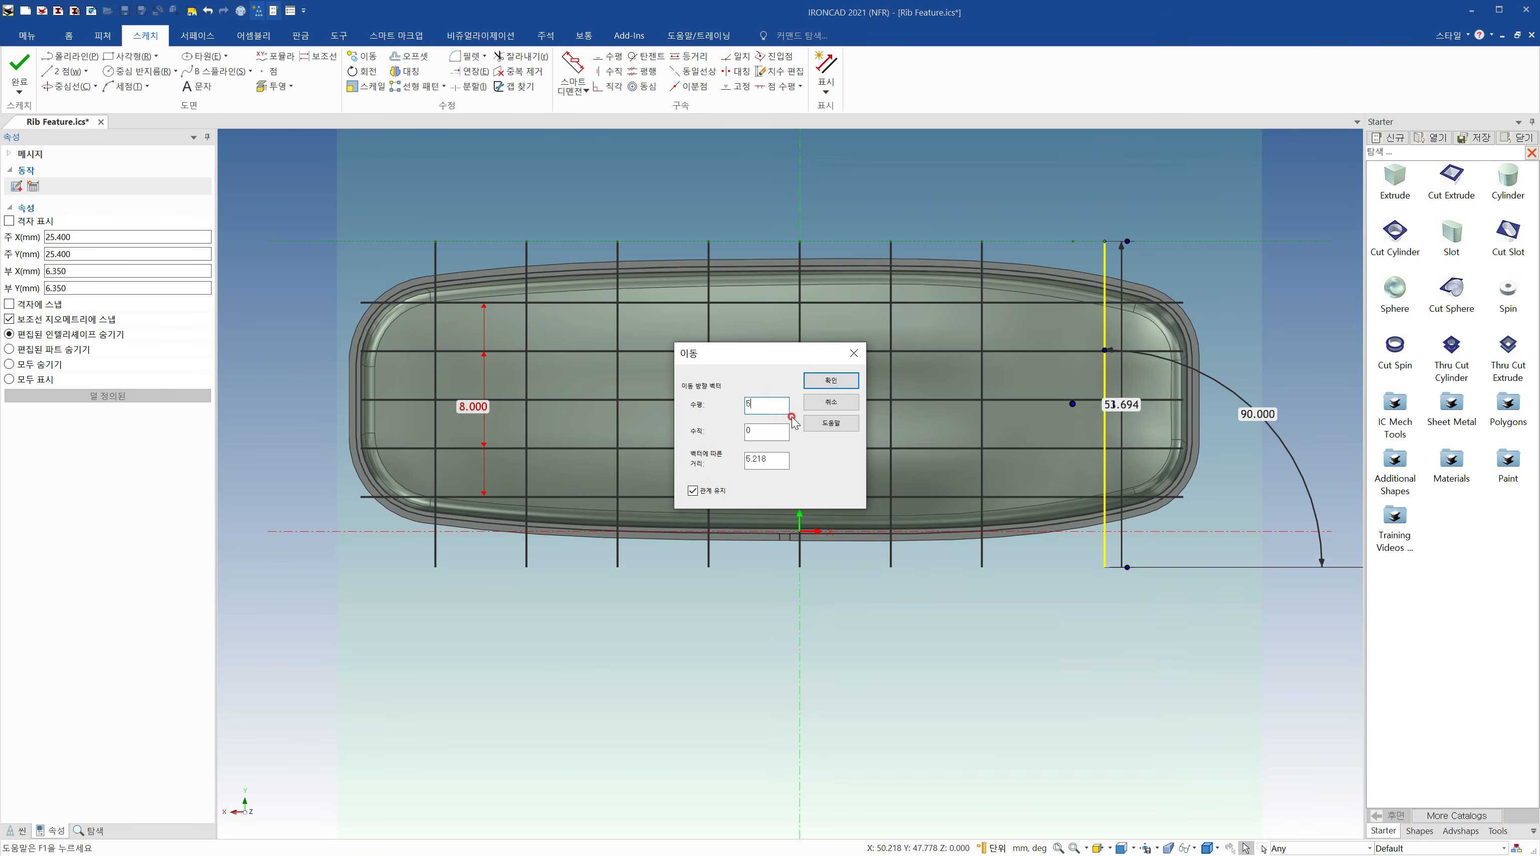
click(831, 380)
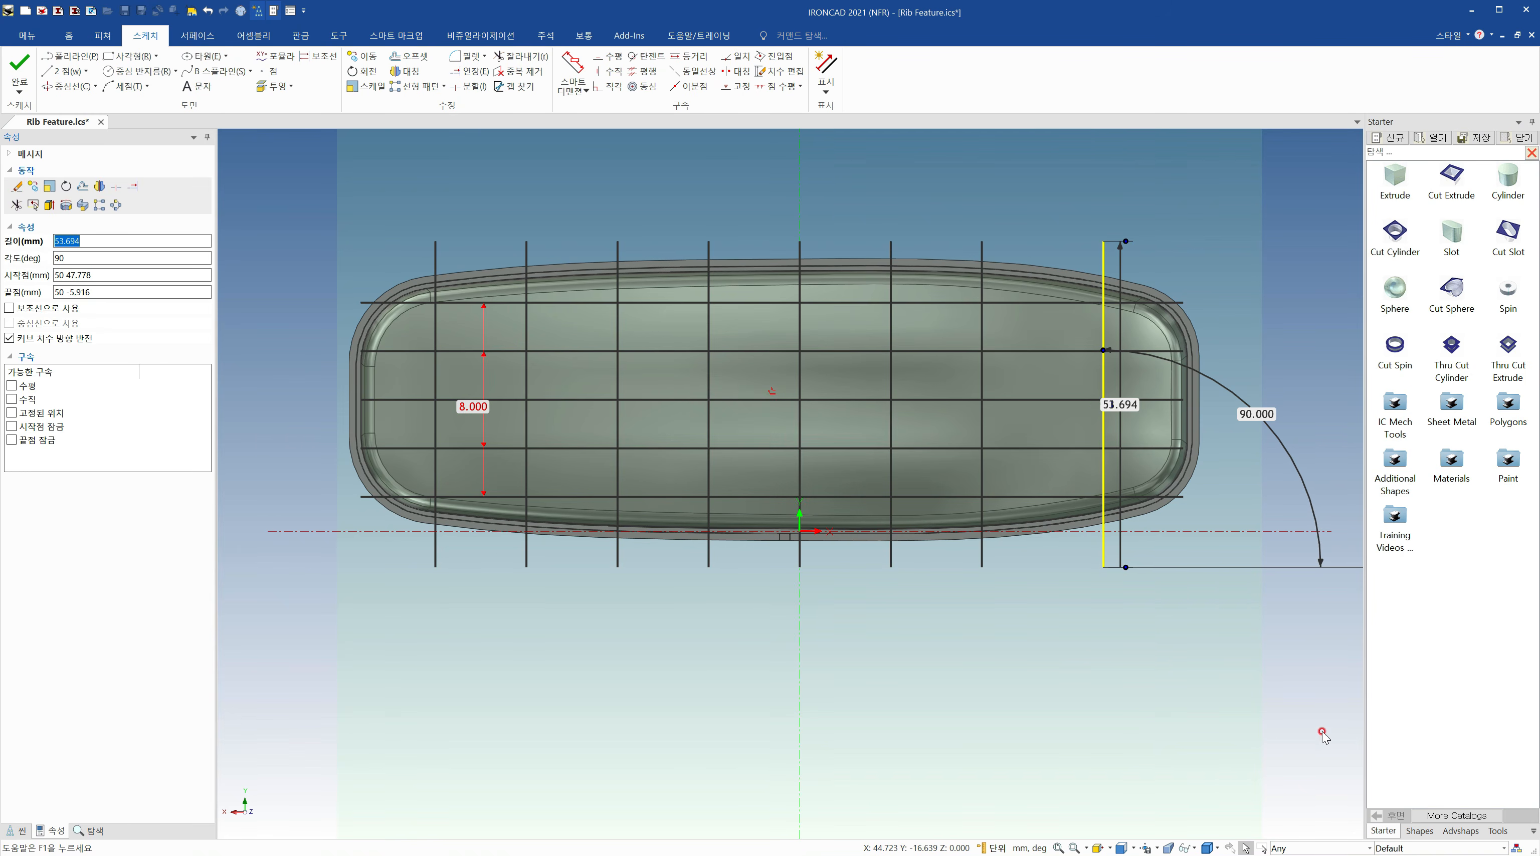
Finish the grid sketch and clear its selection in the scene
click(1176, 731)
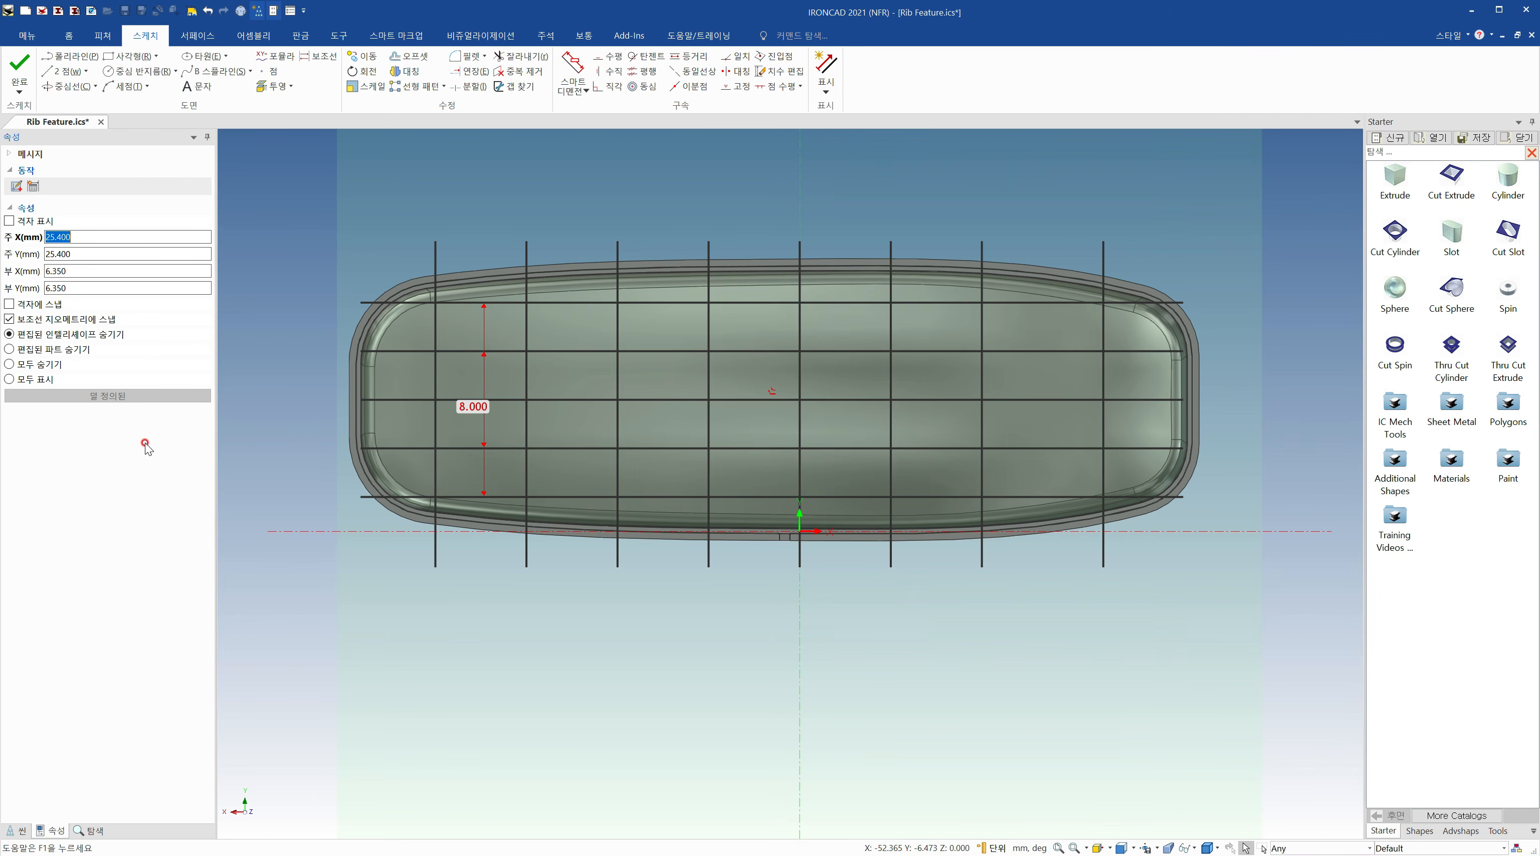
click(22, 64)
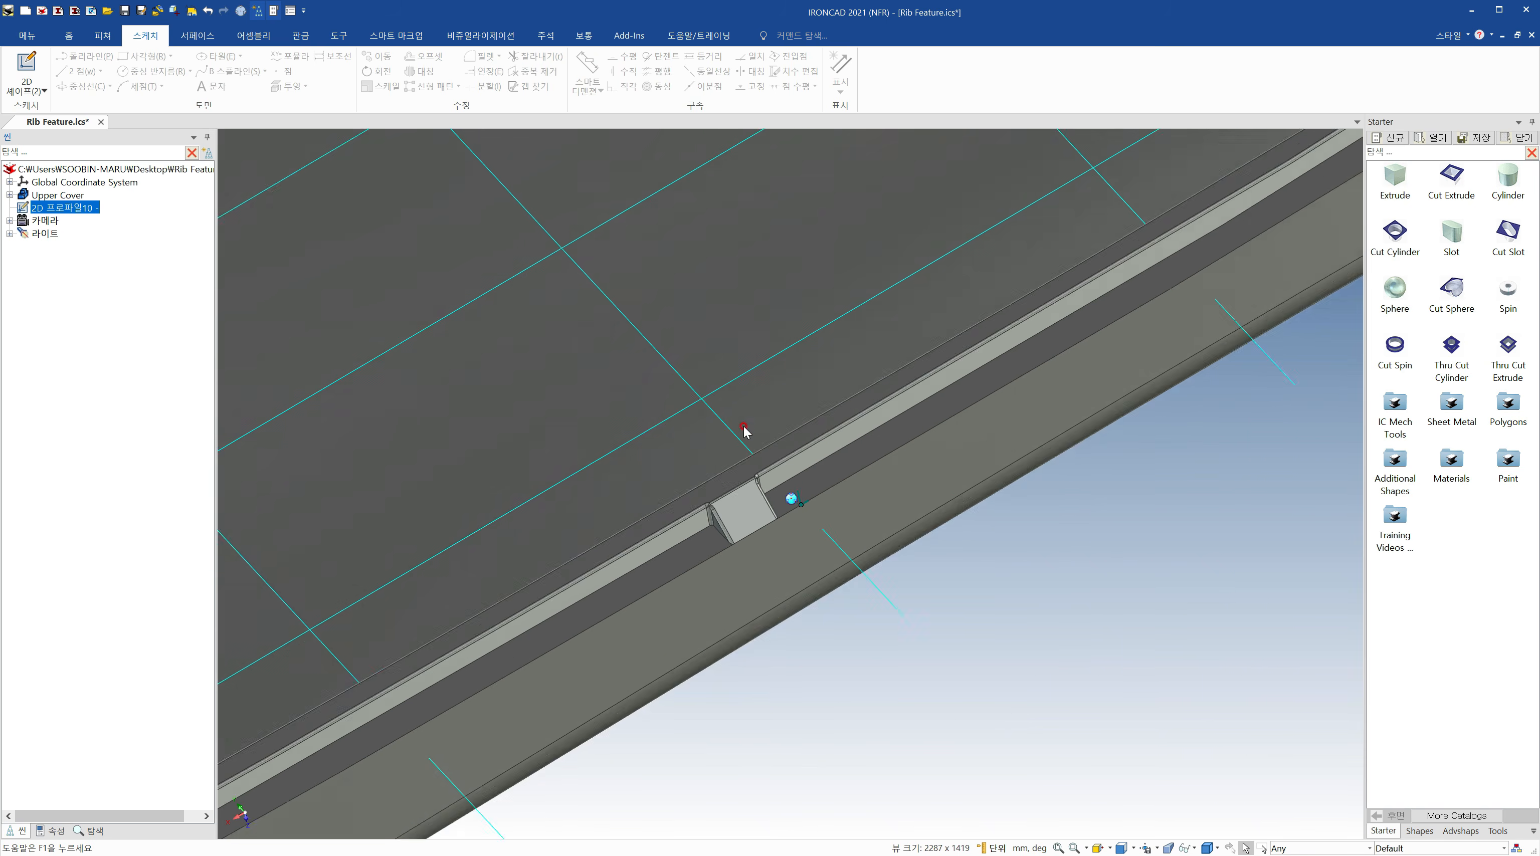
scroll(745, 430, down, 5)
middle_drag(812, 396, 937, 334)
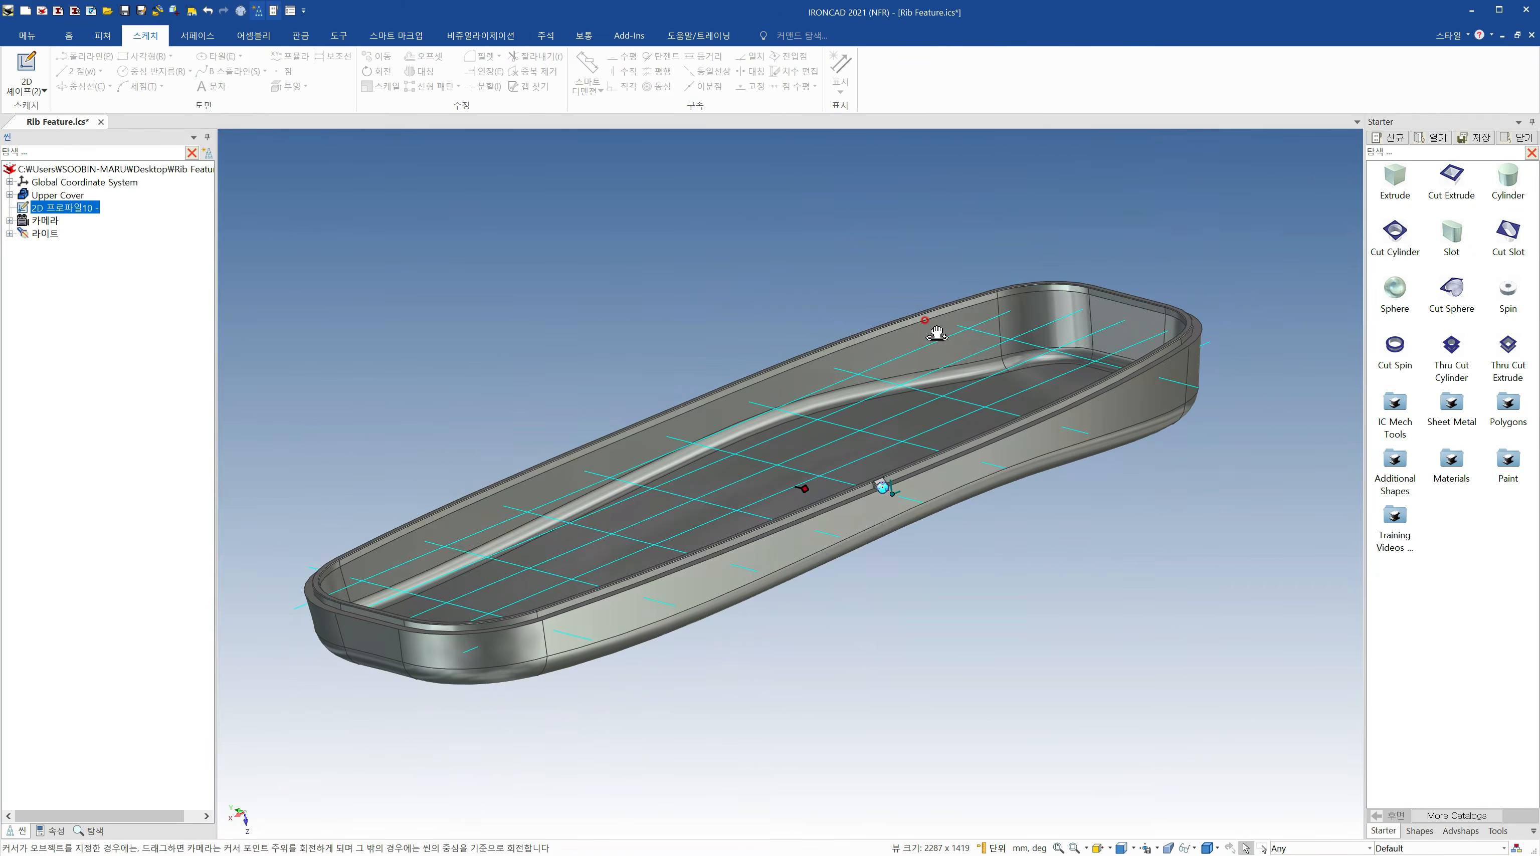
scroll(773, 508, up, 2)
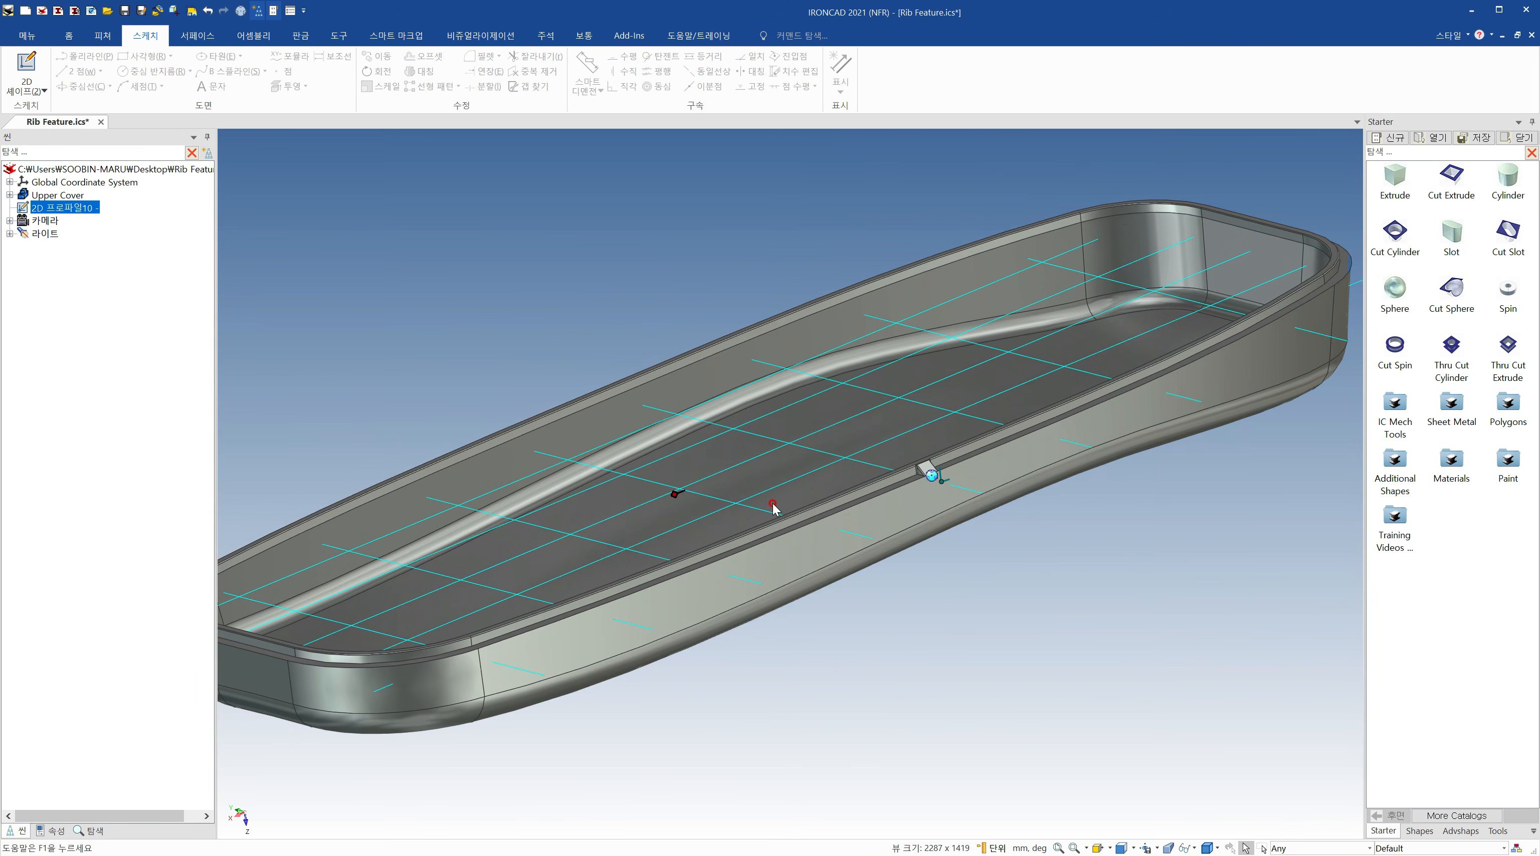
scroll(774, 509, down, 2)
click(489, 317)
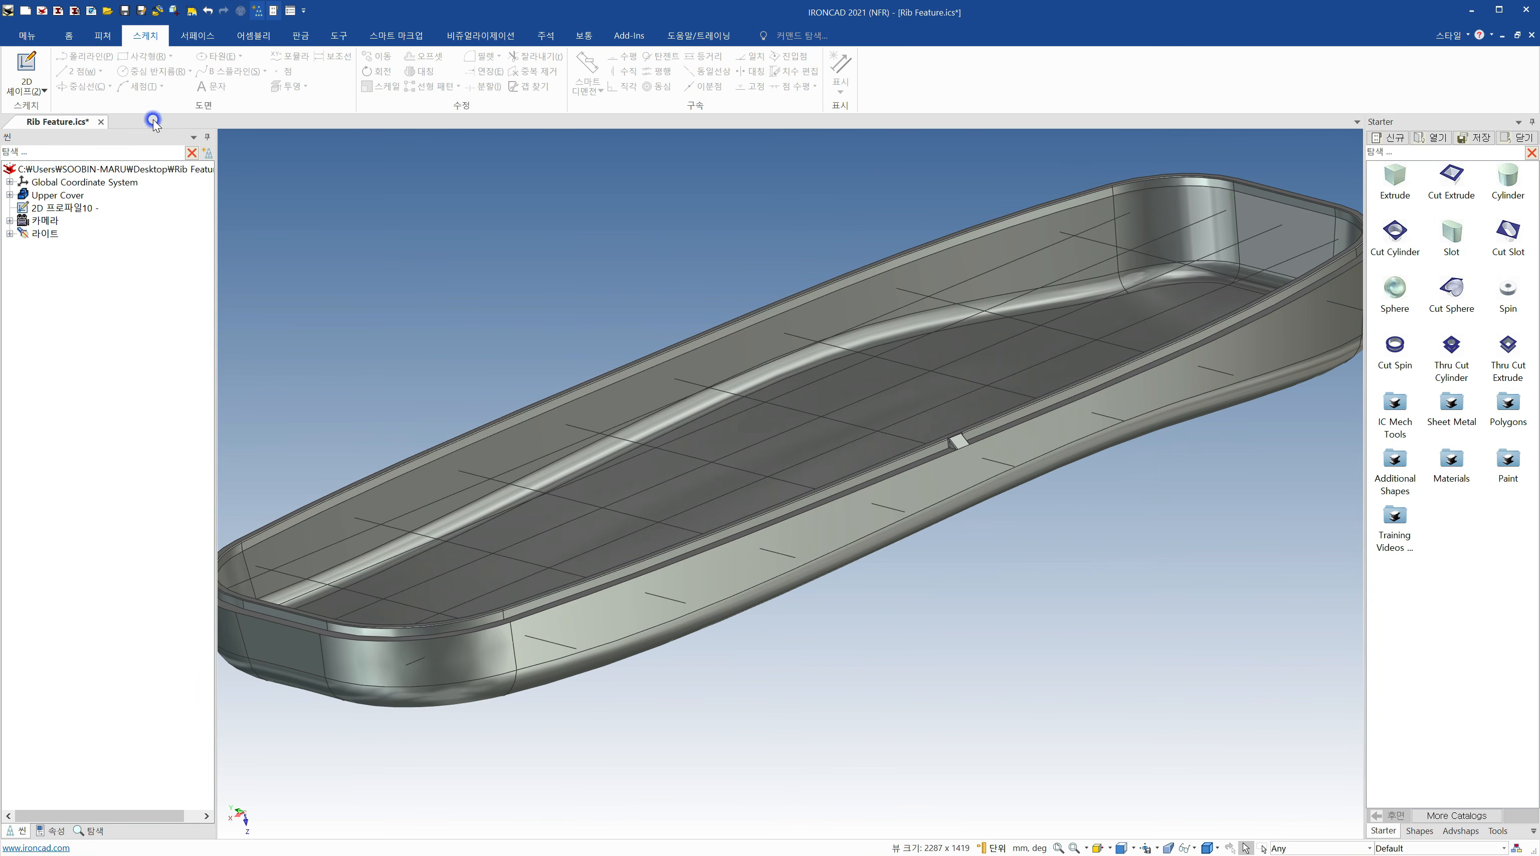
Start a Rib feature on the upper cover and choose the grid sketch as its 2D profile
click(101, 34)
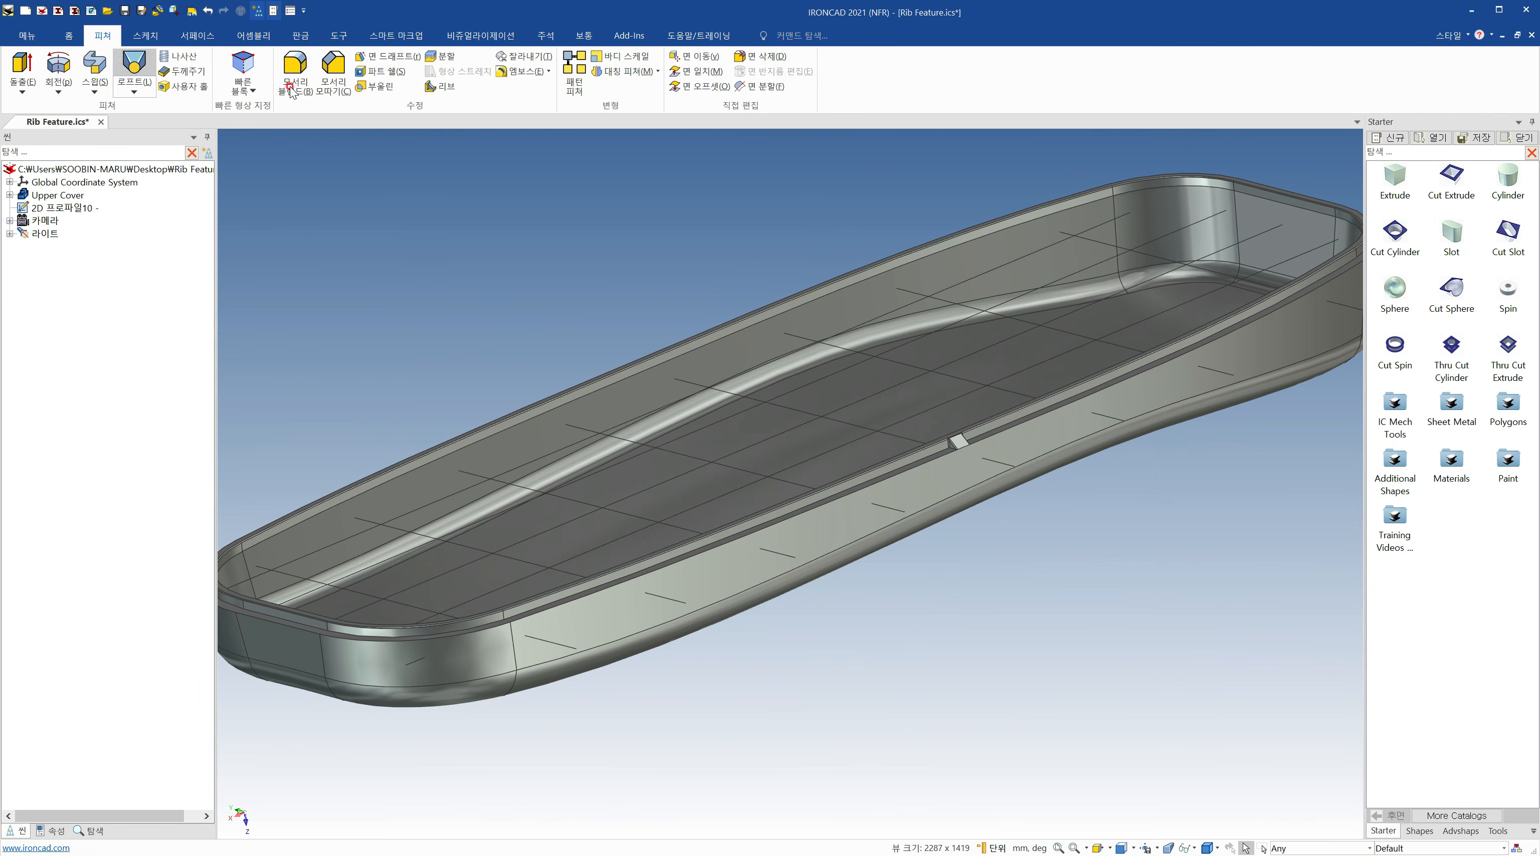
click(449, 88)
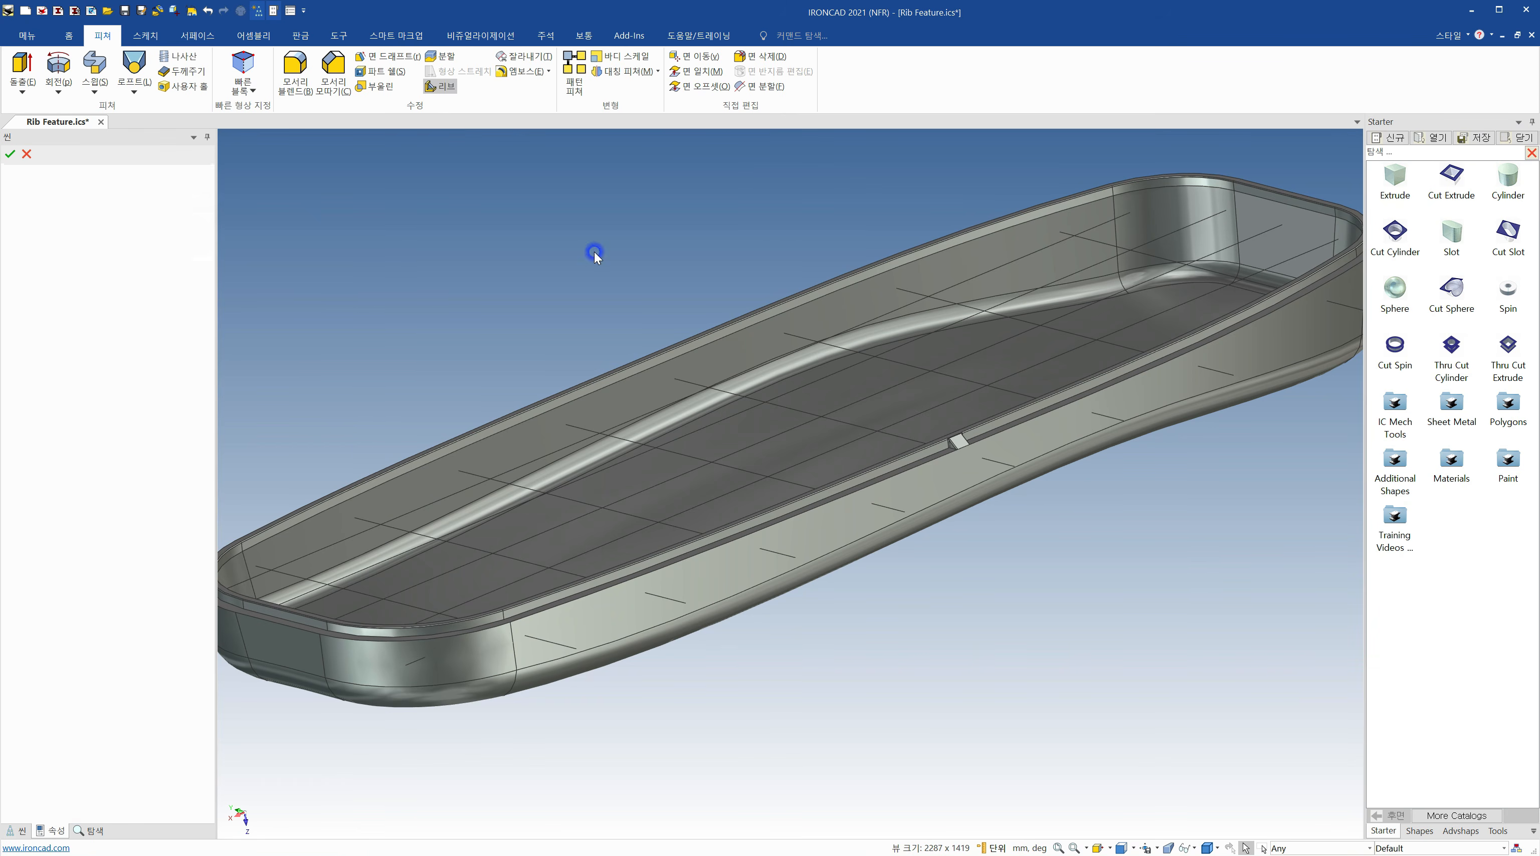
click(850, 541)
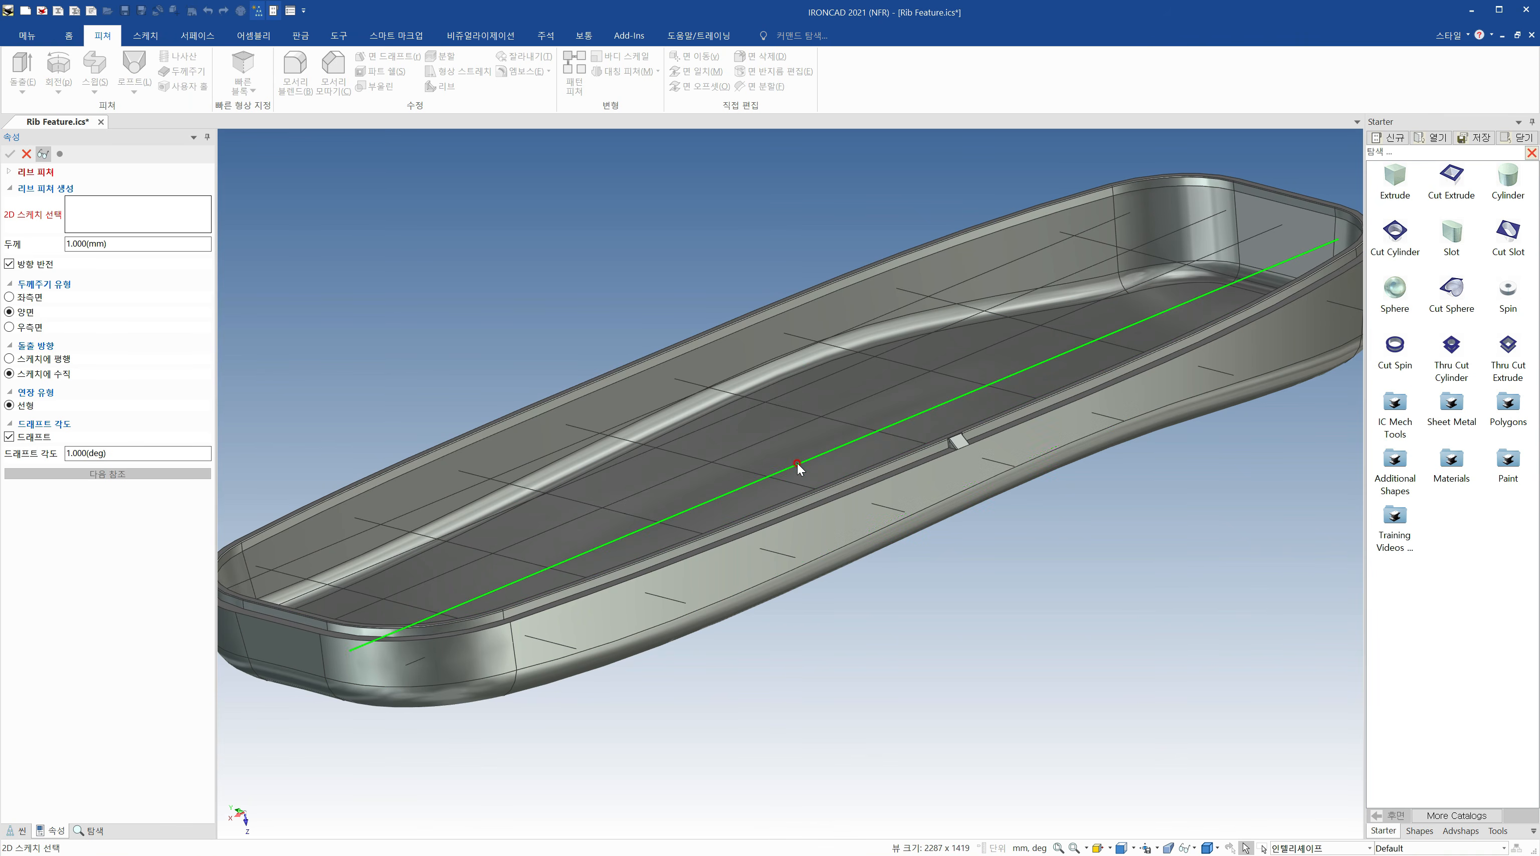
click(797, 467)
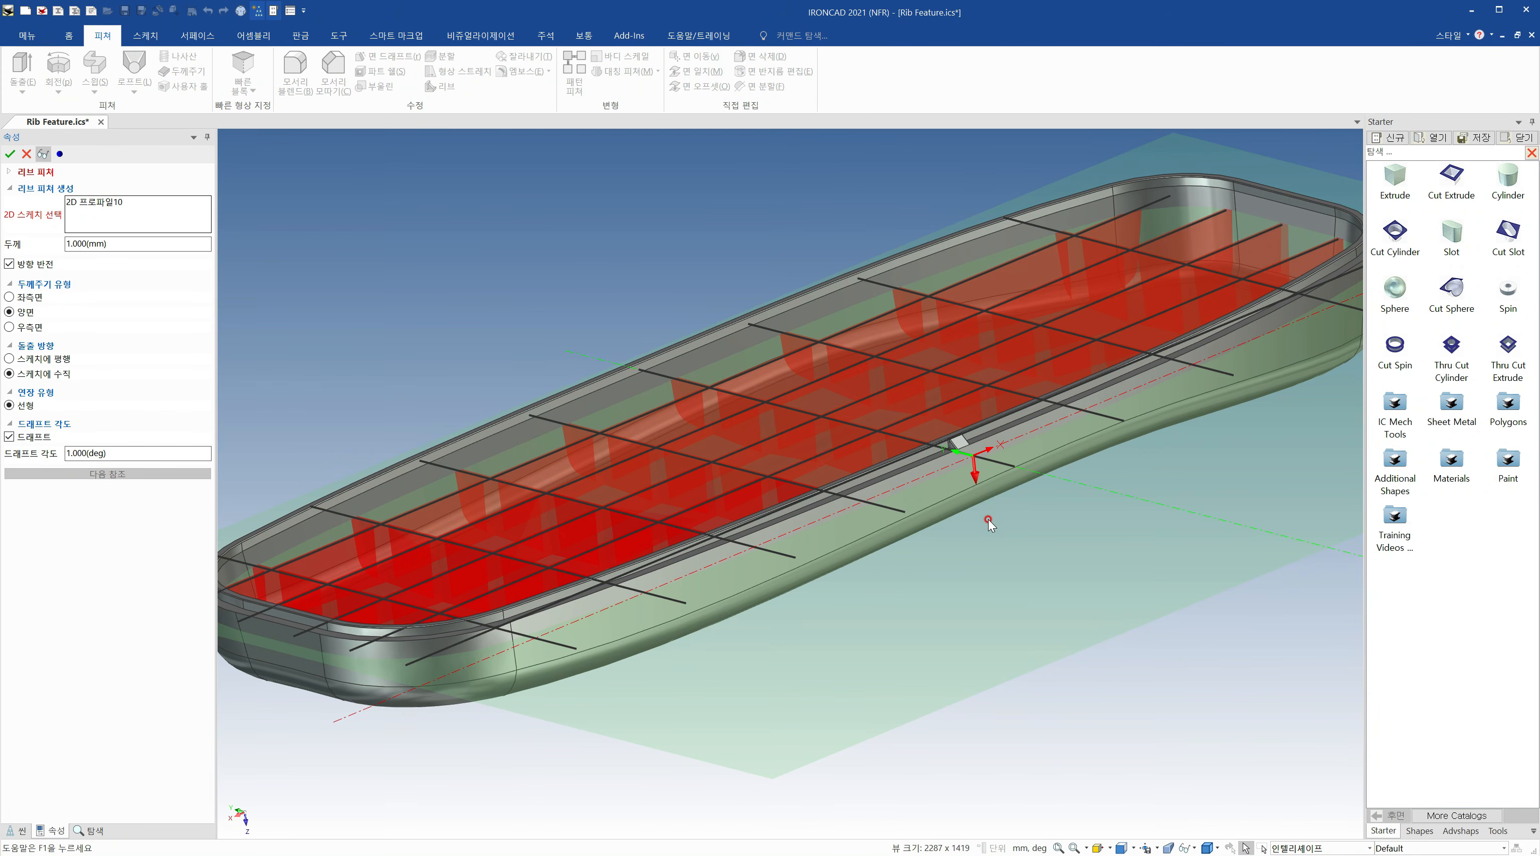
Create the ribs perpendicular to the sketch in the reversed direction, 1 mm thick on both sides, with a 1° draft
click(31, 264)
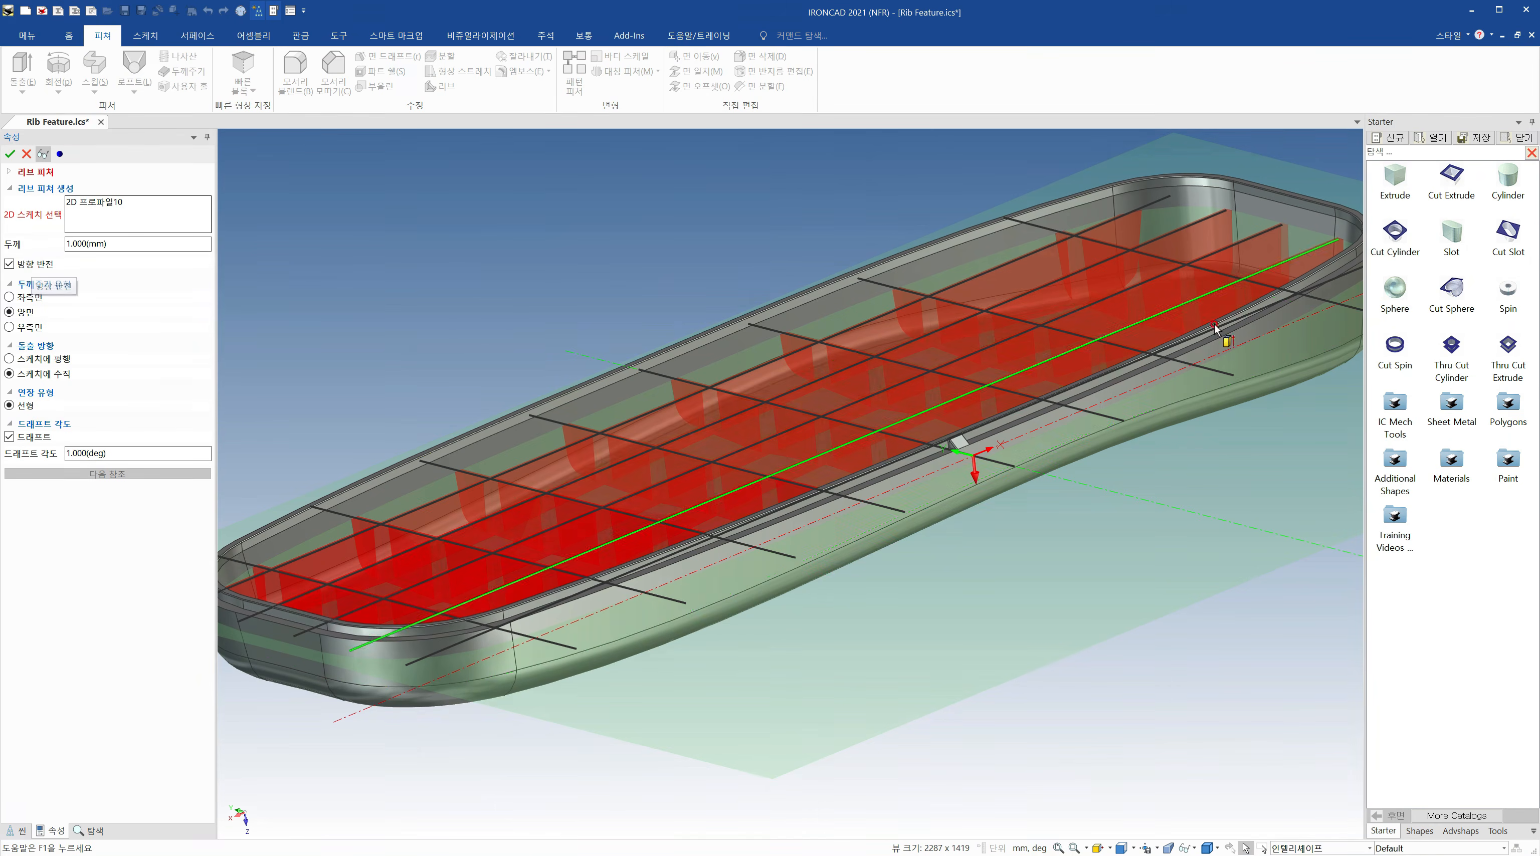
middle_drag(1220, 330, 700, 401)
click(124, 242)
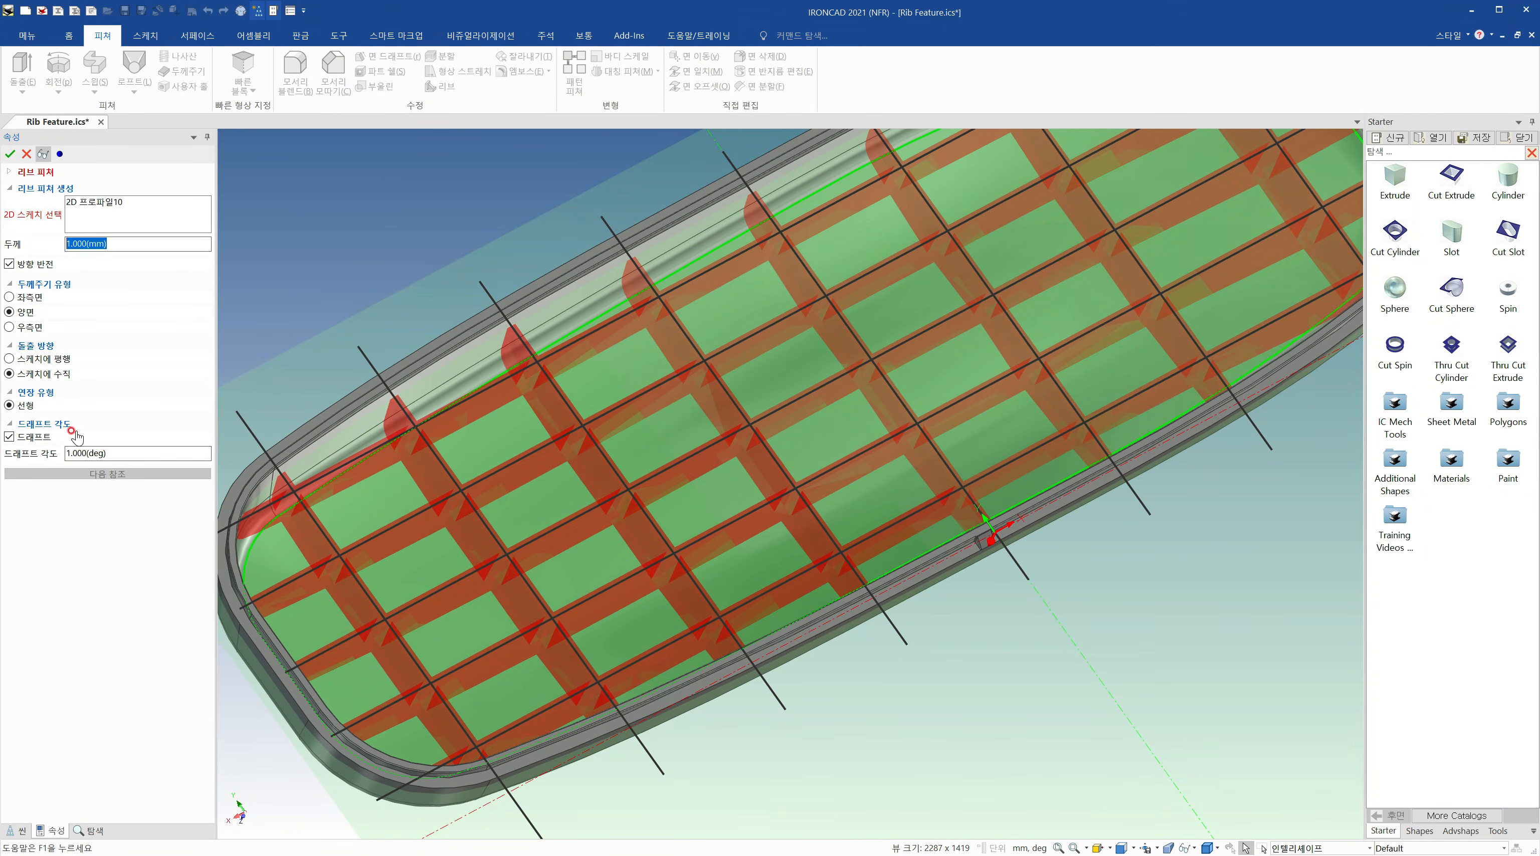
click(119, 454)
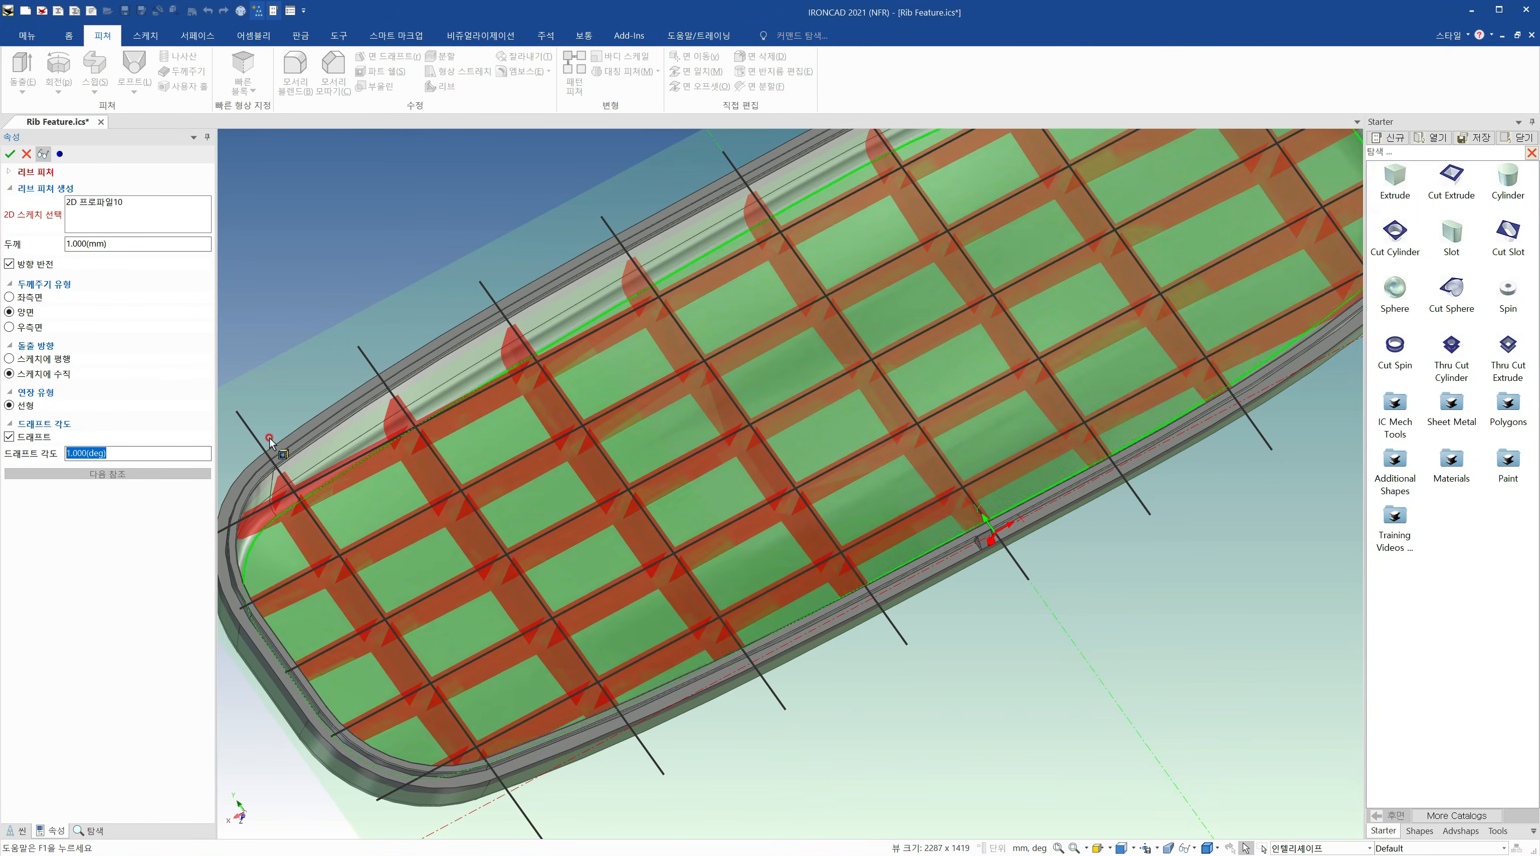
click(10, 156)
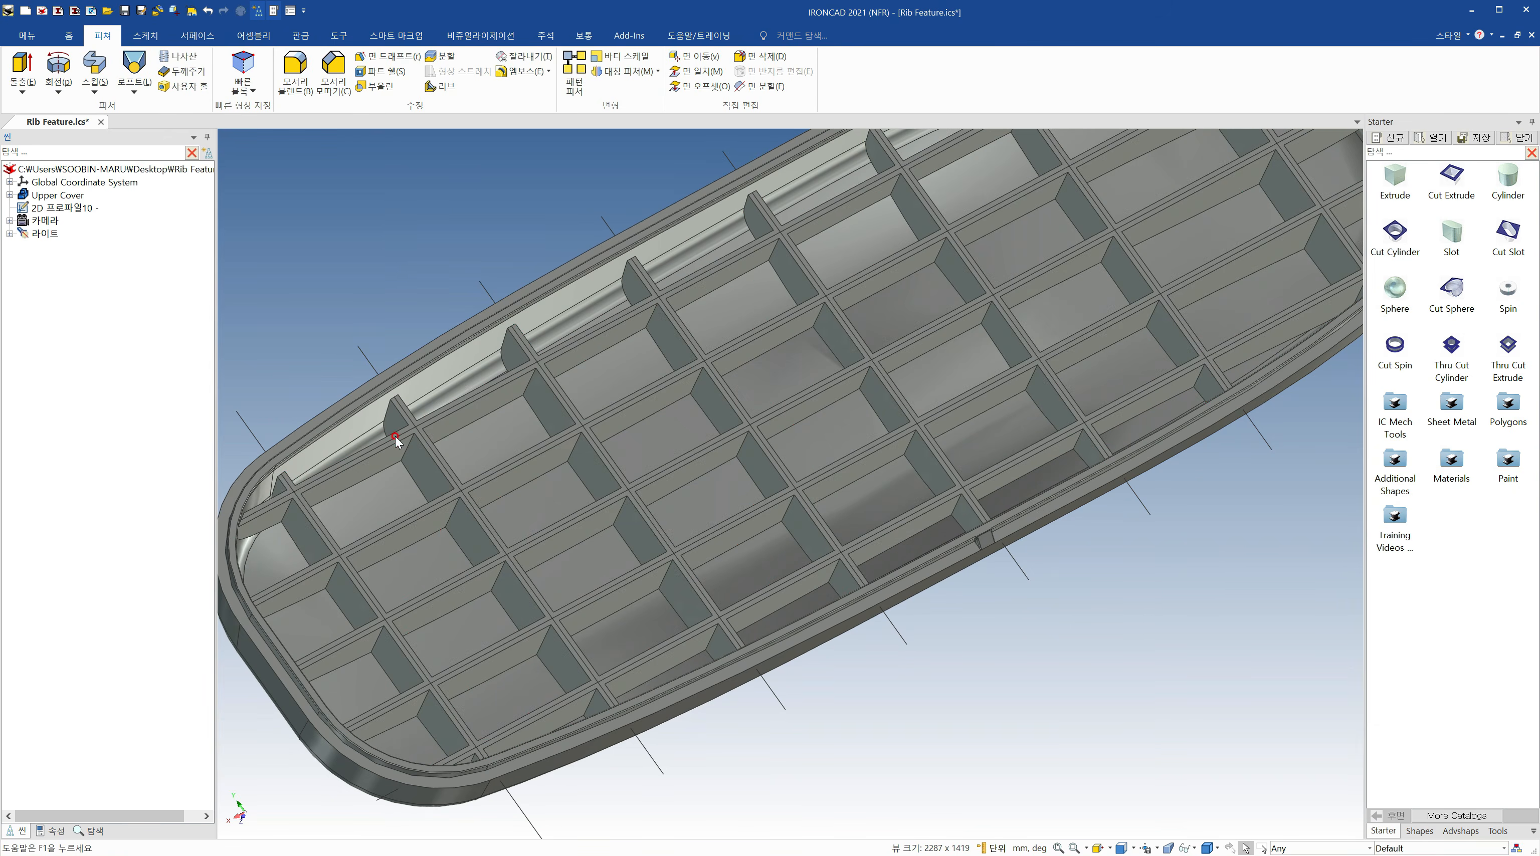
middle_drag(756, 447, 720, 425)
scroll(862, 385, down, 3)
shift+middle_drag(893, 393, 837, 425)
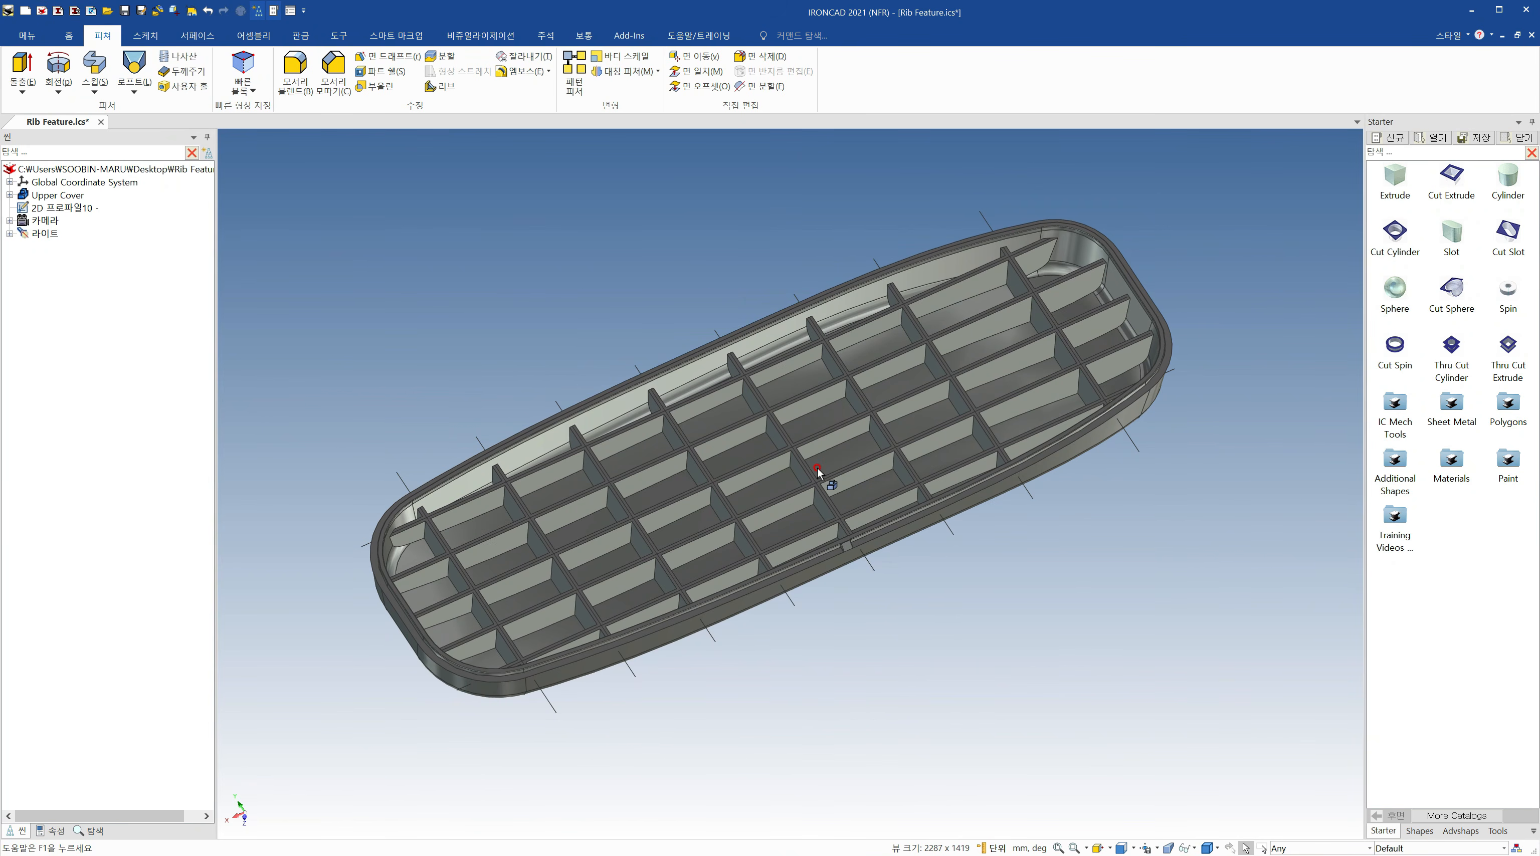
scroll(818, 468, up, 1)
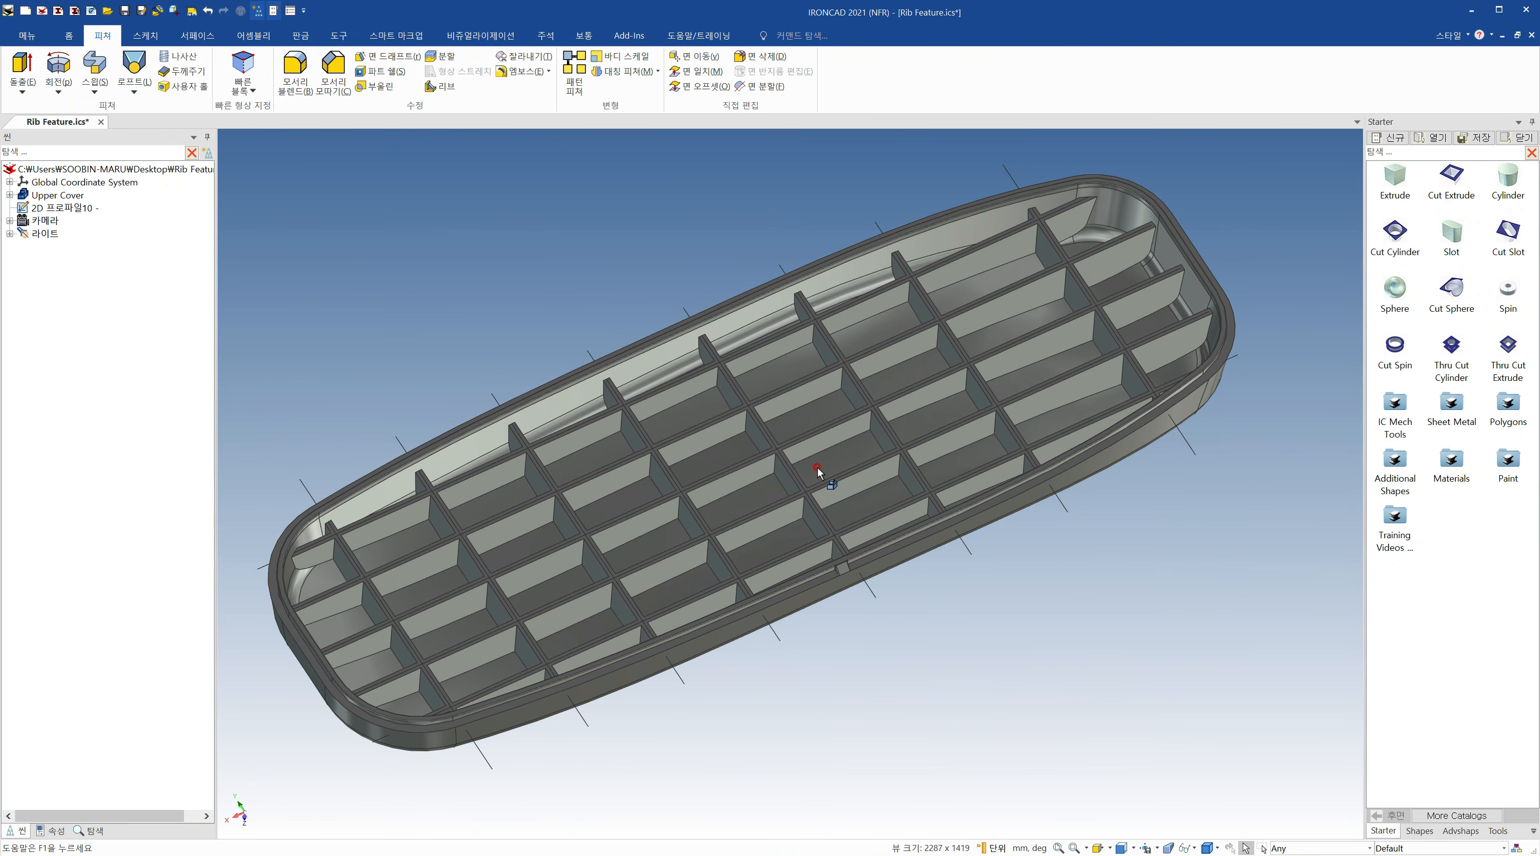